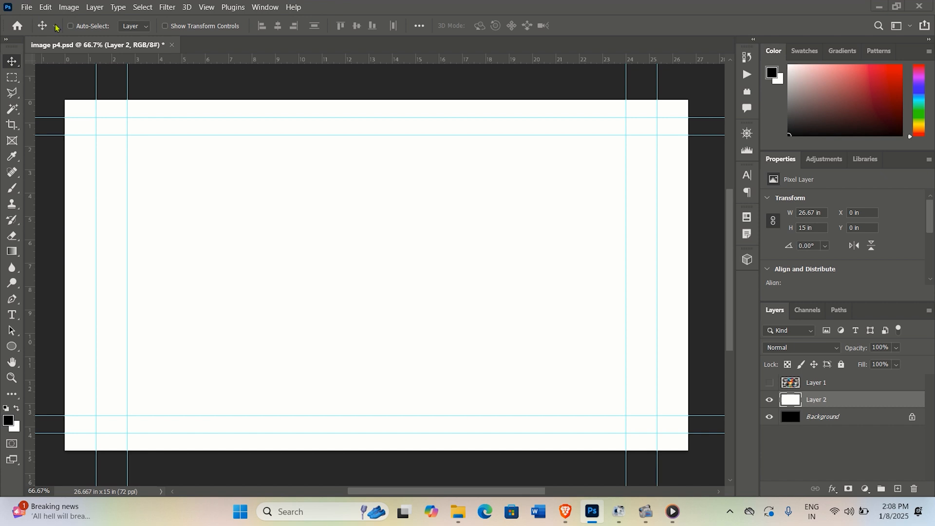
{"action": "left_click", "coordinate": [69, 8]}
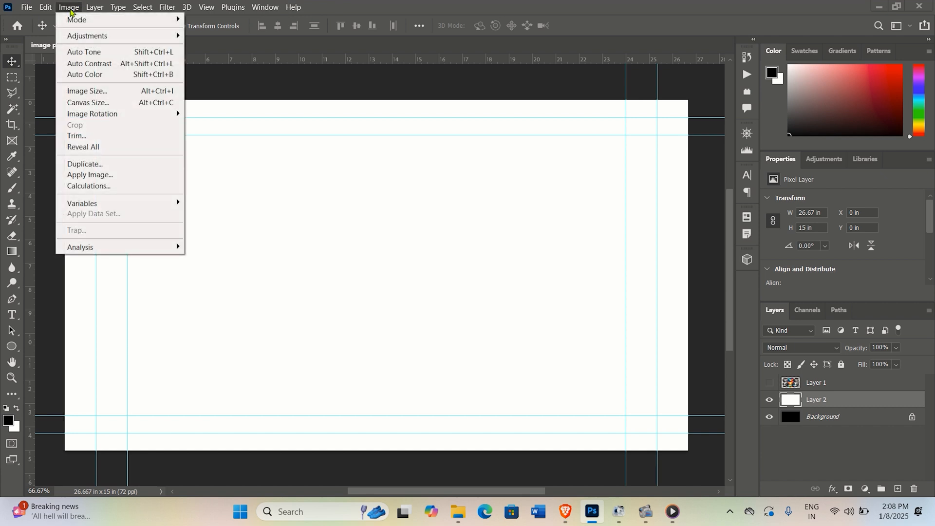
{"action": "mouse_move", "coordinate": [97, 34]}
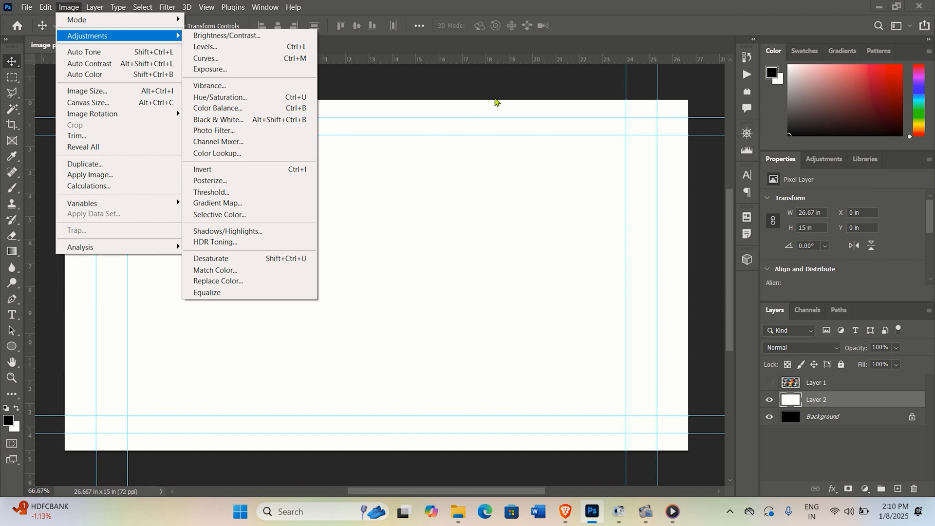
{"action": "left_click", "coordinate": [500, 125]}
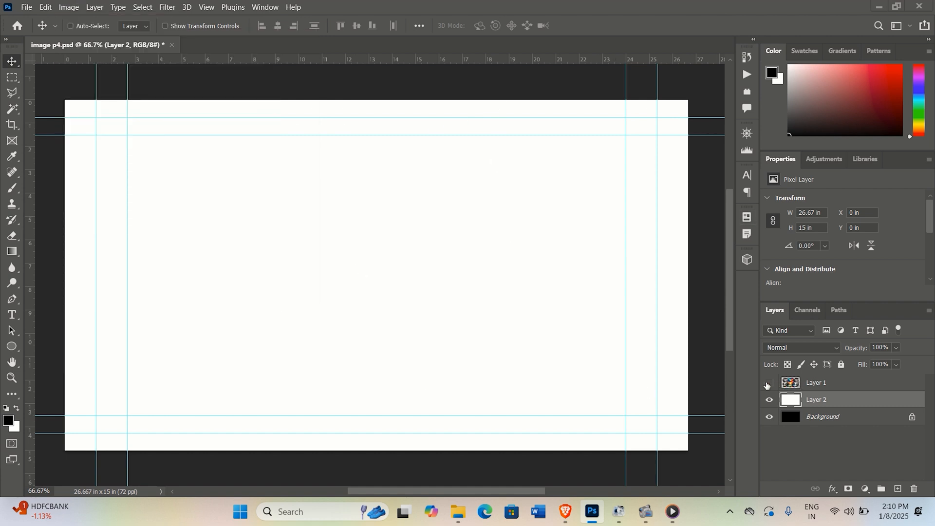
- Make Layer 1 visible and raise its opacity to 100%
{"action": "left_click", "coordinate": [770, 383]}
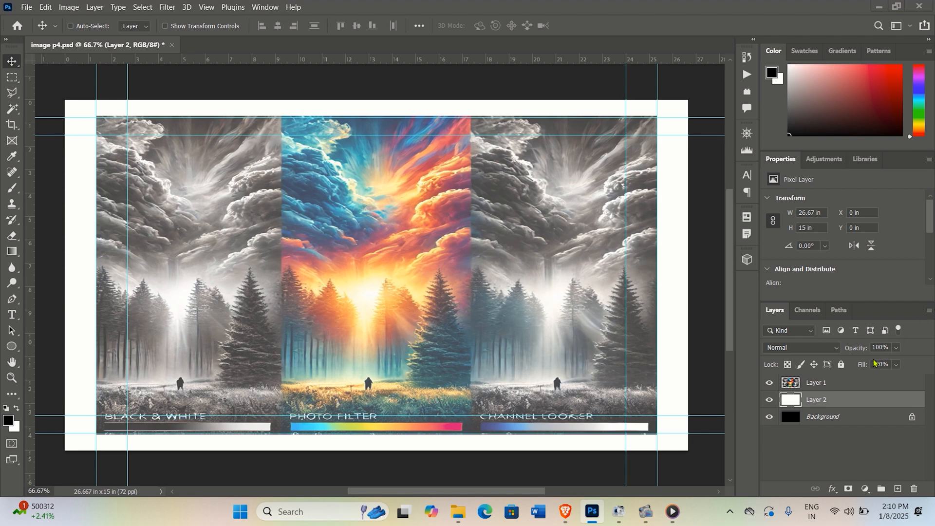
{"action": "left_click", "coordinate": [832, 383]}
{"action": "left_click_drag", "start_coordinate": [897, 348], "coordinate": [925, 363]}
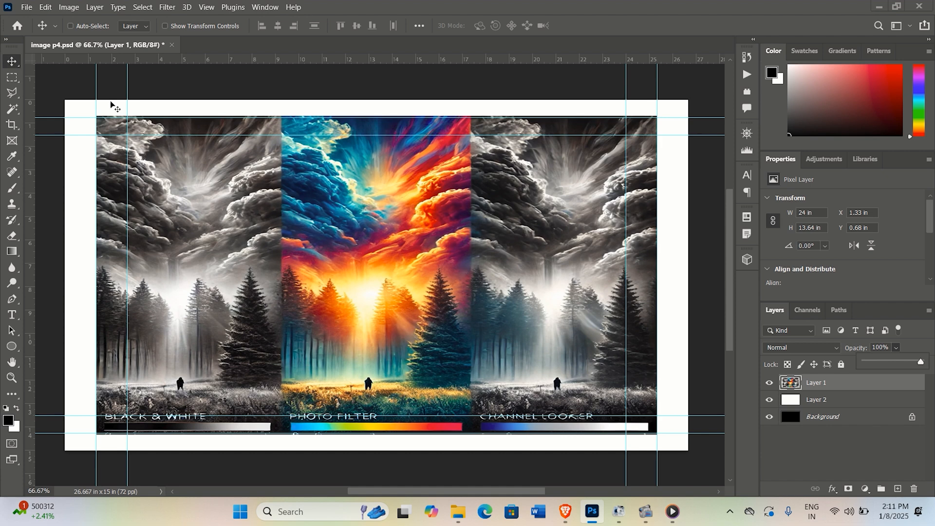
- Open the Black & White adjustment for Layer 1
{"action": "left_click", "coordinate": [69, 8]}
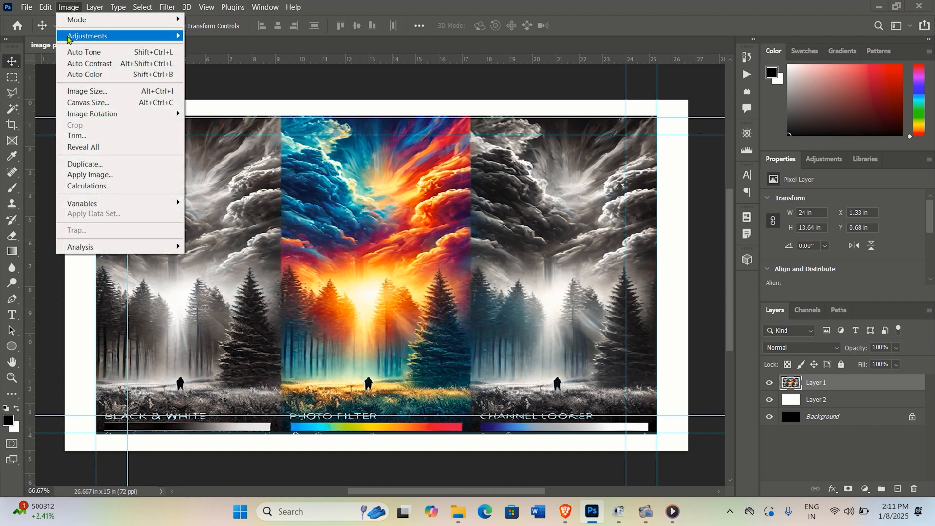
{"action": "mouse_move", "coordinate": [69, 37]}
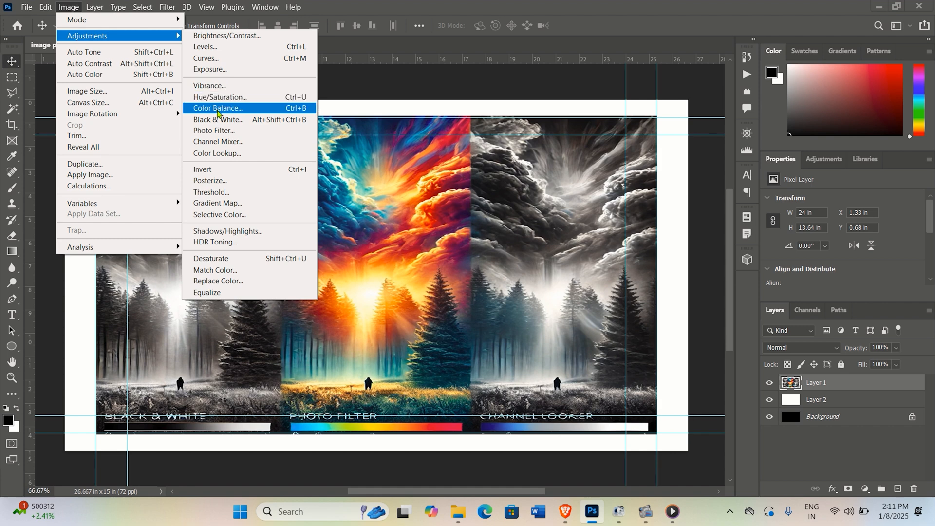
{"action": "left_click", "coordinate": [224, 120]}
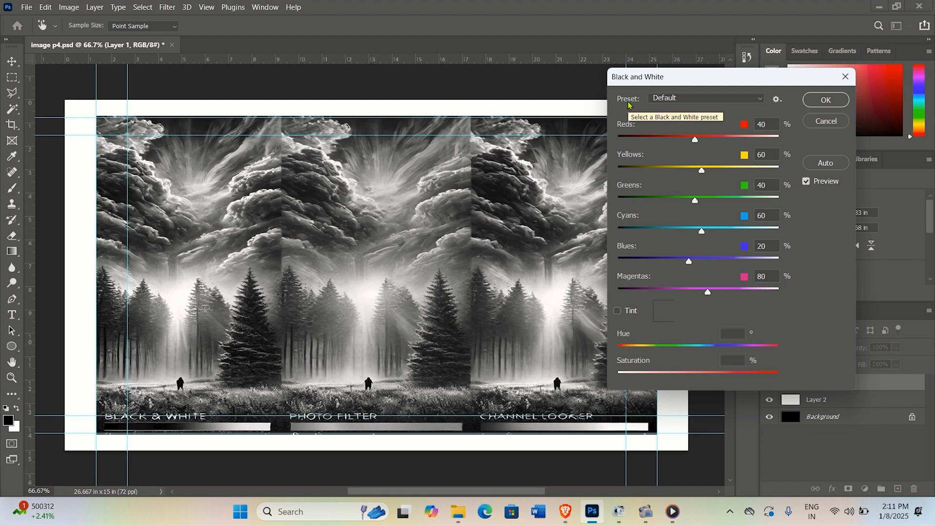
- Try the Blue Filter, Darker and Green Filter presets of the Black and White adjustment one after another
{"action": "left_click", "coordinate": [681, 98]}
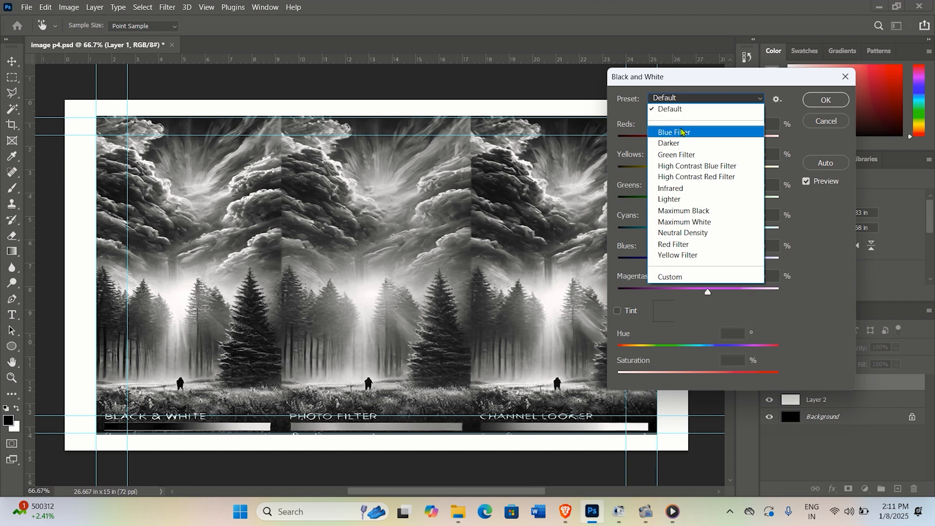
{"action": "left_click", "coordinate": [681, 132]}
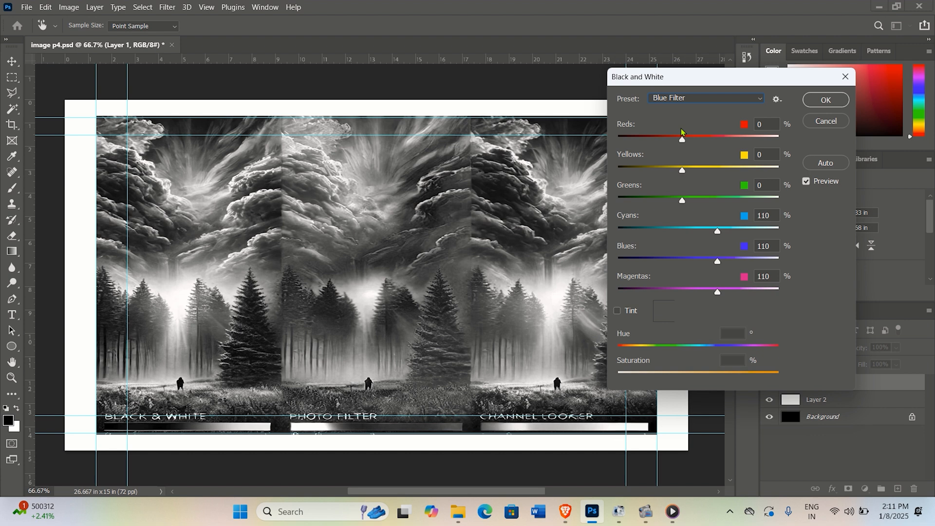
{"action": "left_click", "coordinate": [692, 99]}
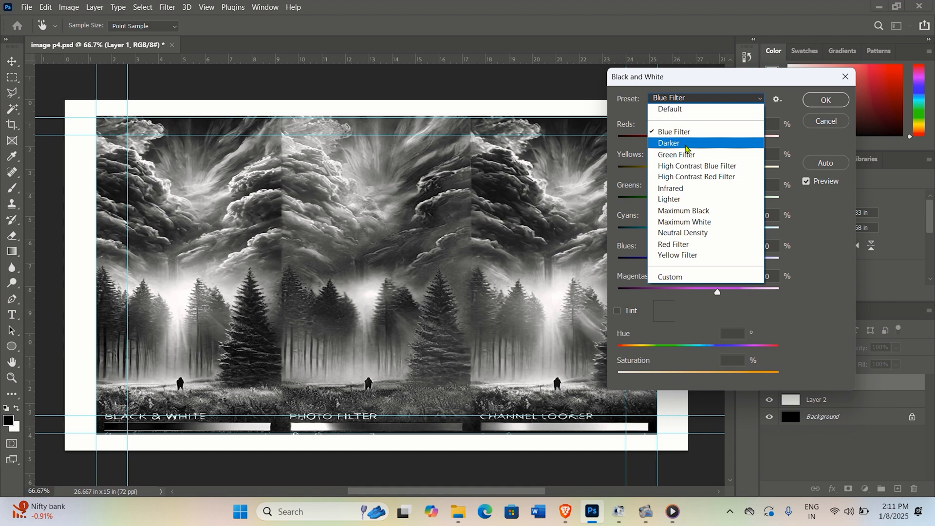
{"action": "left_click", "coordinate": [687, 143]}
{"action": "left_click", "coordinate": [690, 100]}
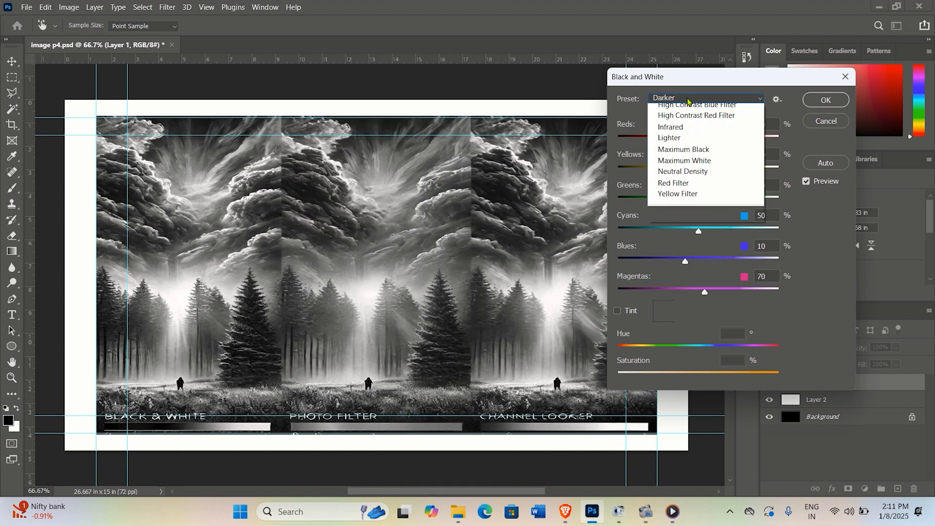
{"action": "left_click", "coordinate": [690, 155]}
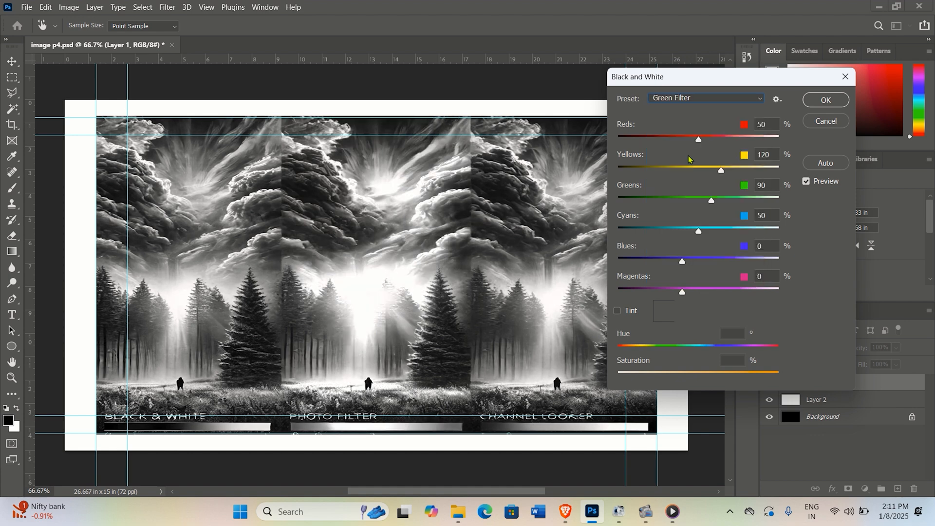
- Try the High Contrast Blue Filter, High Contrast Red Filter and Infrared presets on the forest image
{"action": "left_click", "coordinate": [697, 99]}
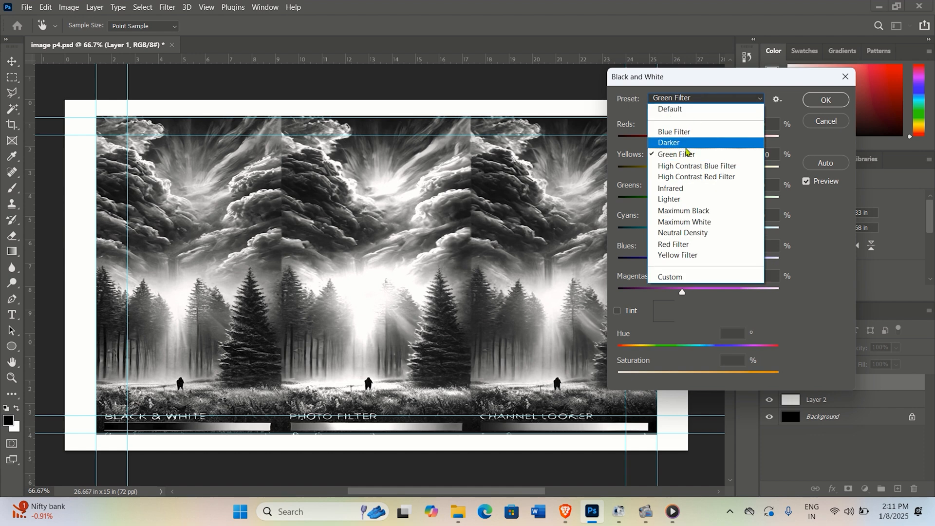
{"action": "left_click", "coordinate": [686, 167]}
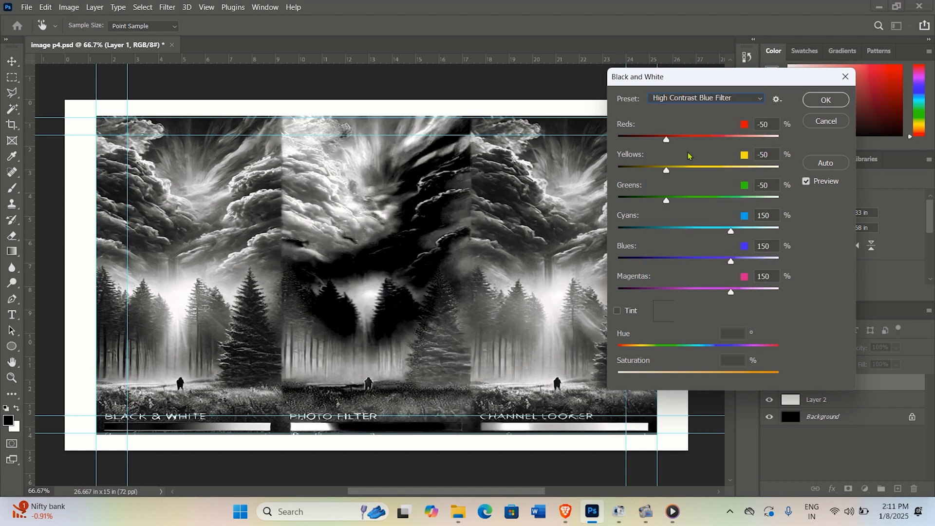
{"action": "left_click", "coordinate": [697, 99]}
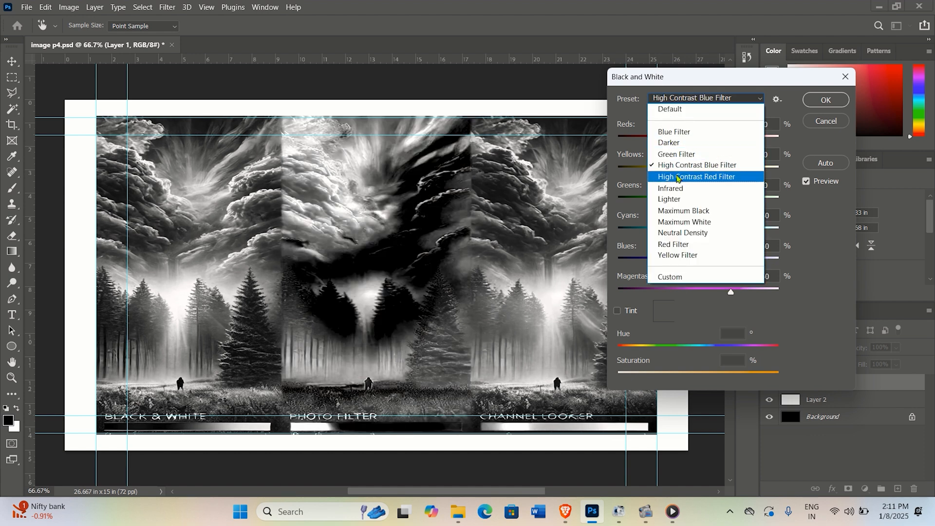
{"action": "left_click", "coordinate": [680, 176]}
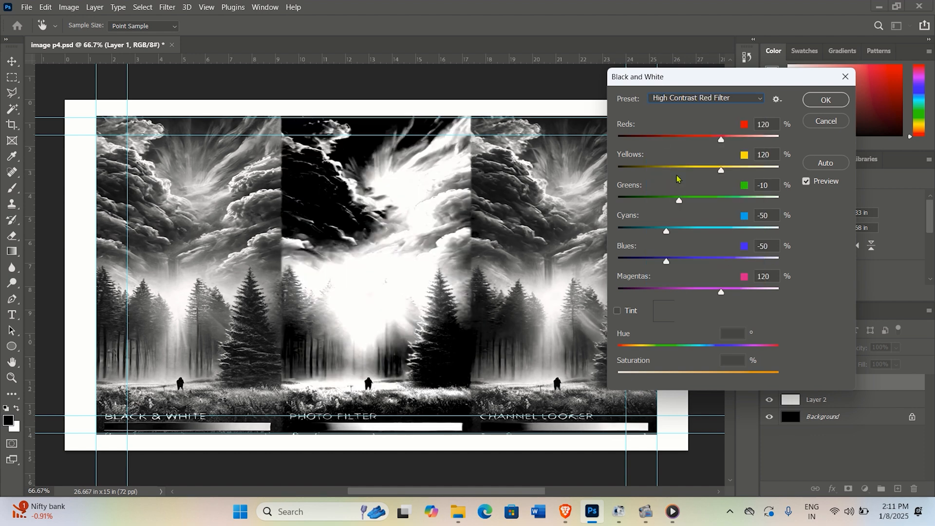
{"action": "left_click", "coordinate": [687, 99]}
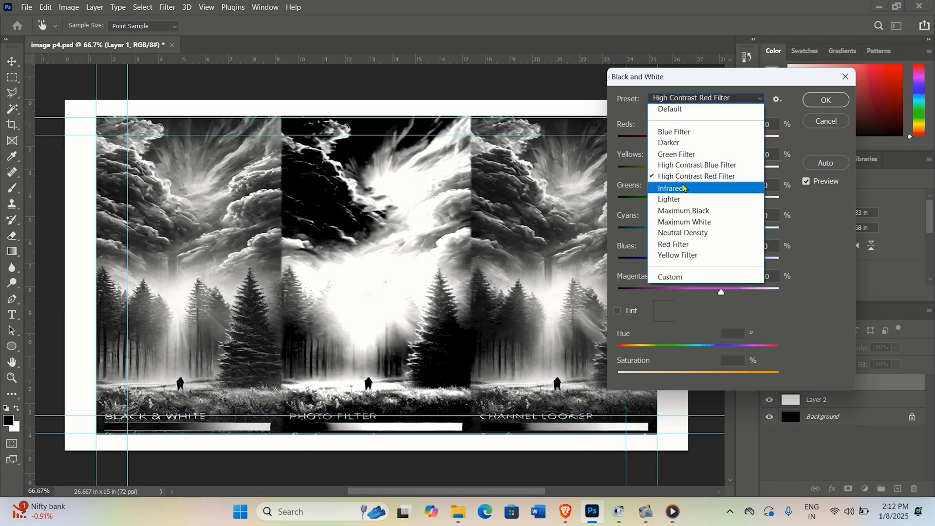
{"action": "left_click", "coordinate": [684, 188]}
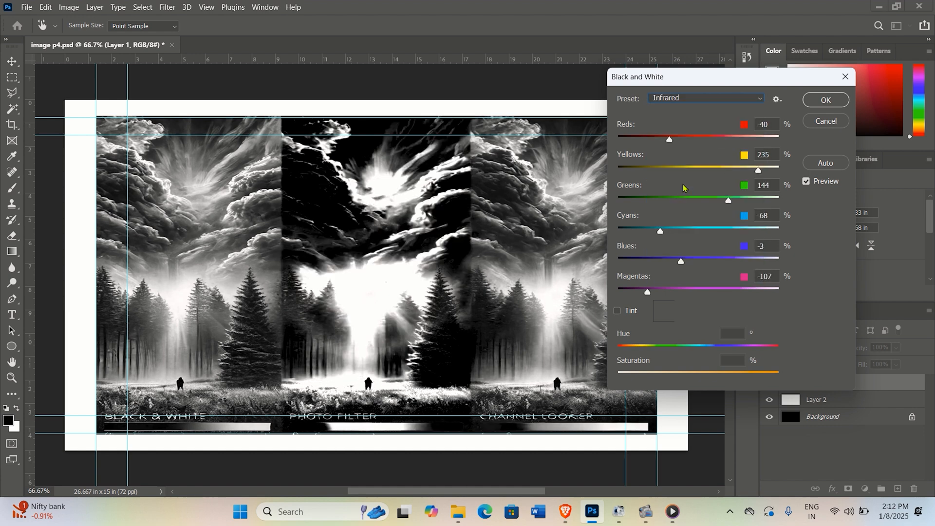
- Try the Lighter, Maximum Black and Maximum White presets on the forest image
{"action": "left_click", "coordinate": [705, 100]}
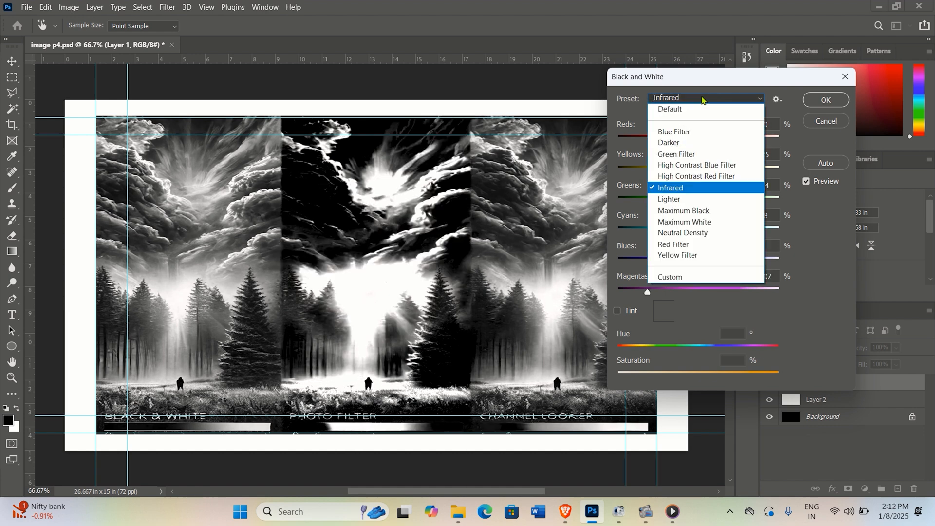
{"action": "left_click", "coordinate": [682, 199]}
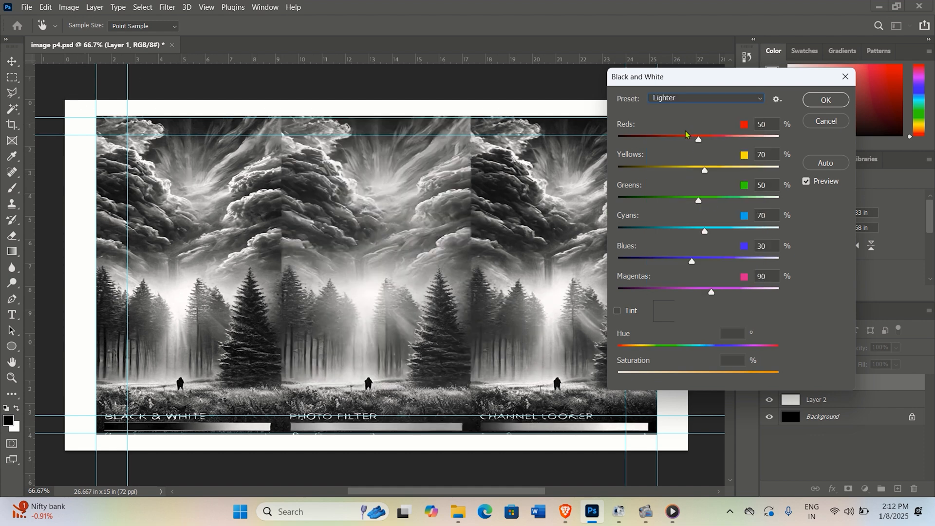
{"action": "left_click", "coordinate": [690, 100]}
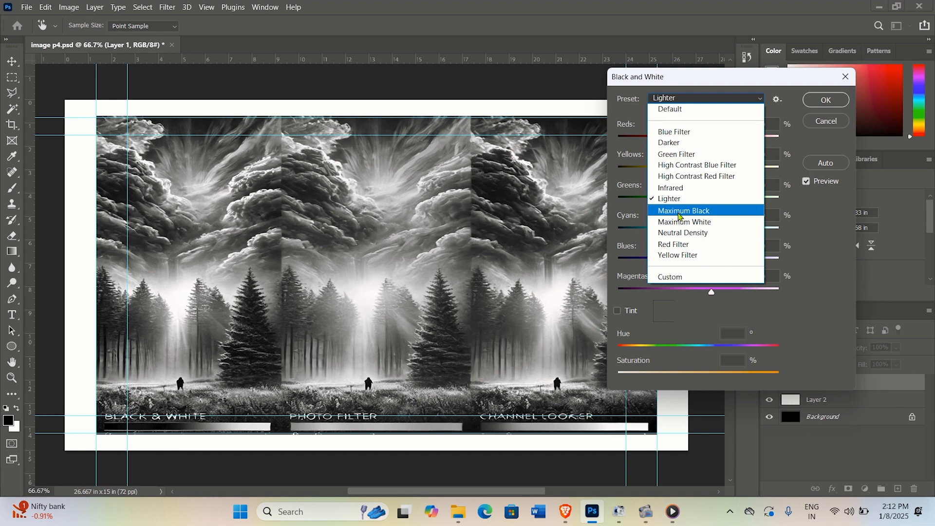
{"action": "left_click", "coordinate": [679, 212]}
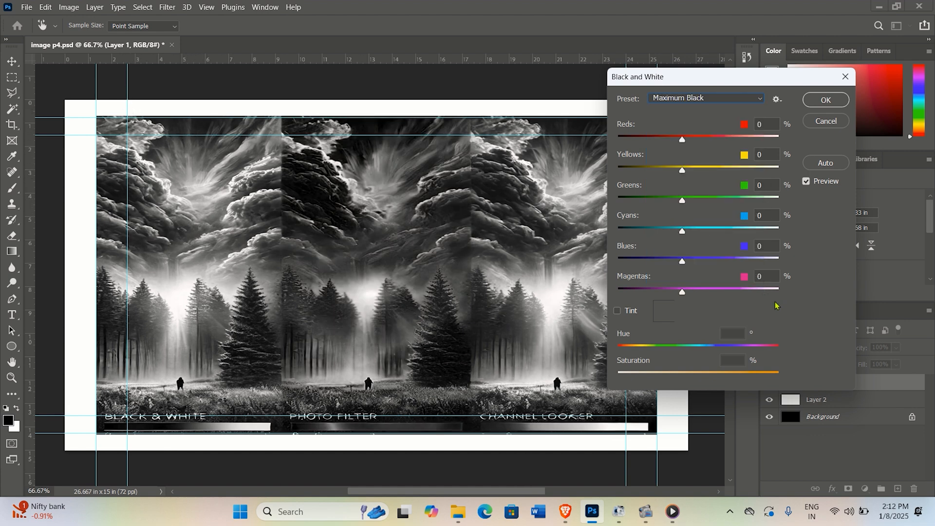
{"action": "left_click", "coordinate": [722, 99]}
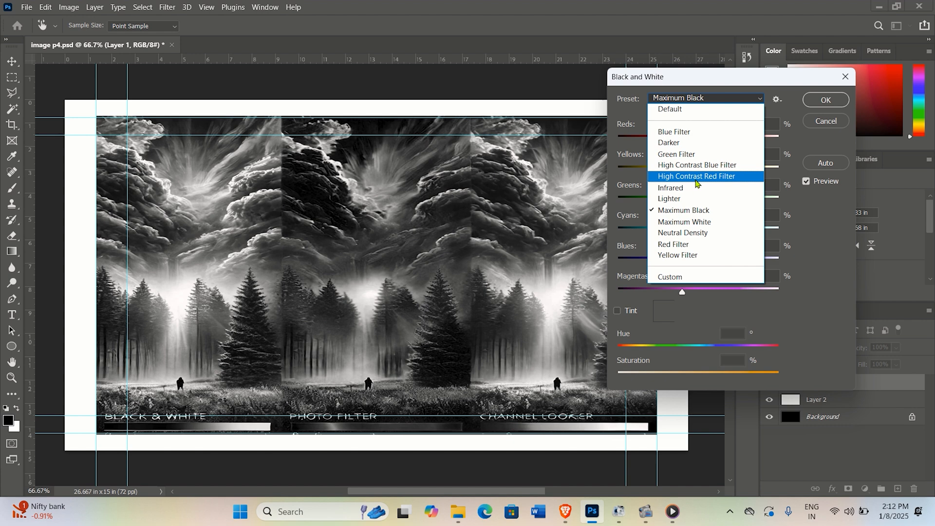
{"action": "left_click", "coordinate": [684, 225]}
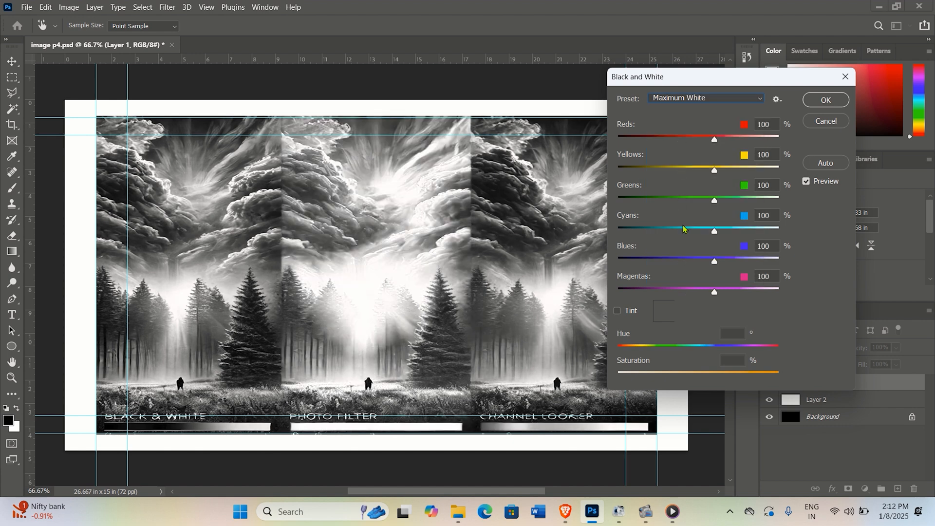
- Try the Neutral Density, Red Filter and Yellow Filter presets on the forest image
{"action": "left_click", "coordinate": [717, 99]}
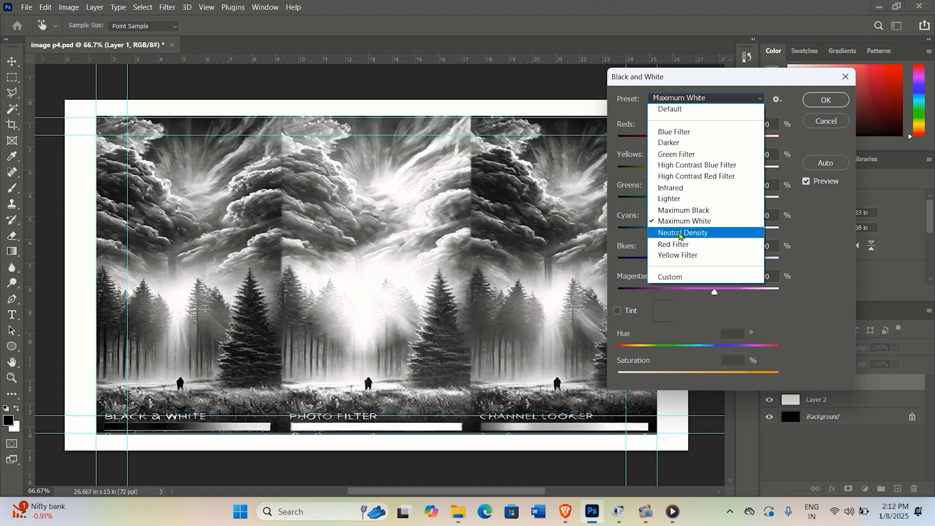
{"action": "left_click", "coordinate": [681, 233]}
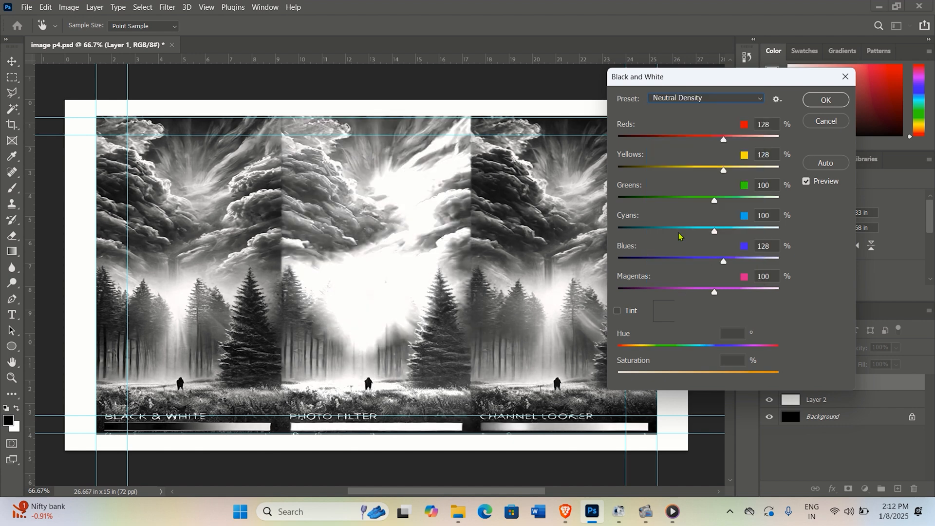
{"action": "left_click", "coordinate": [713, 100]}
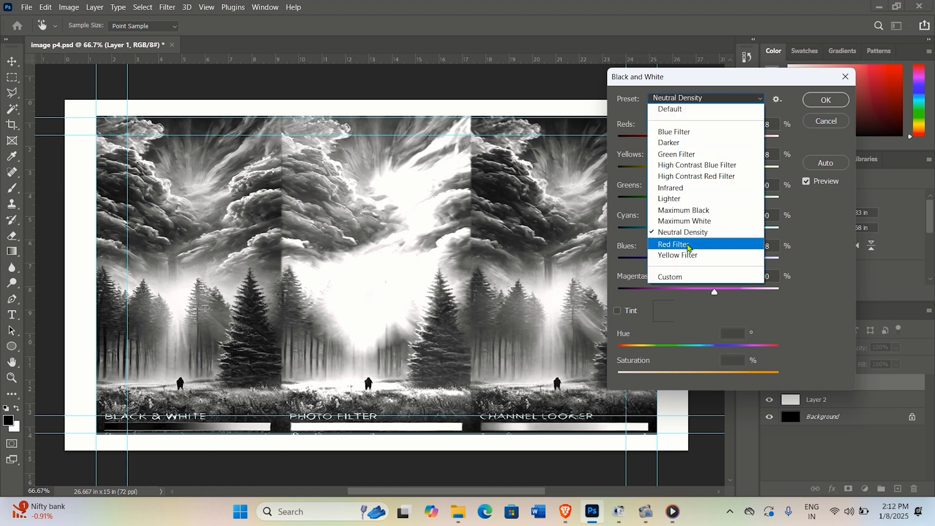
{"action": "left_click", "coordinate": [689, 245]}
{"action": "left_click", "coordinate": [716, 101]}
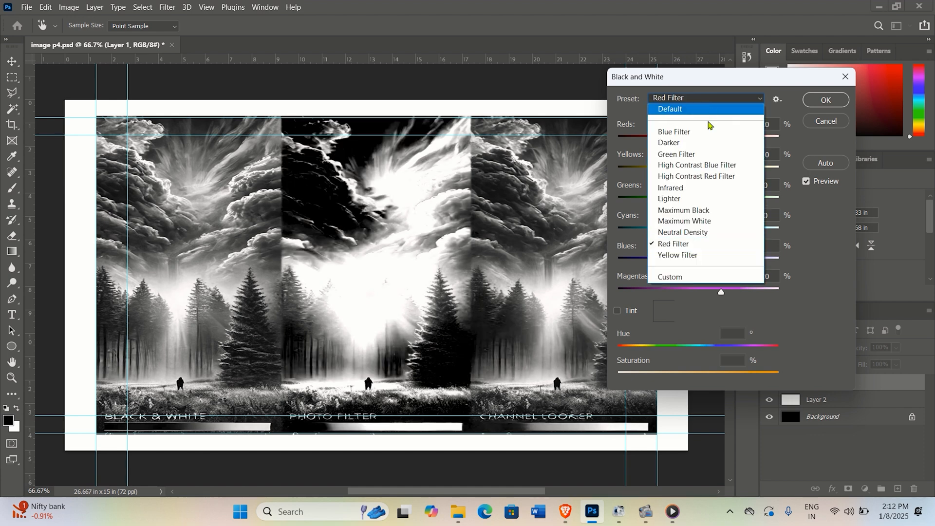
{"action": "left_click", "coordinate": [682, 257]}
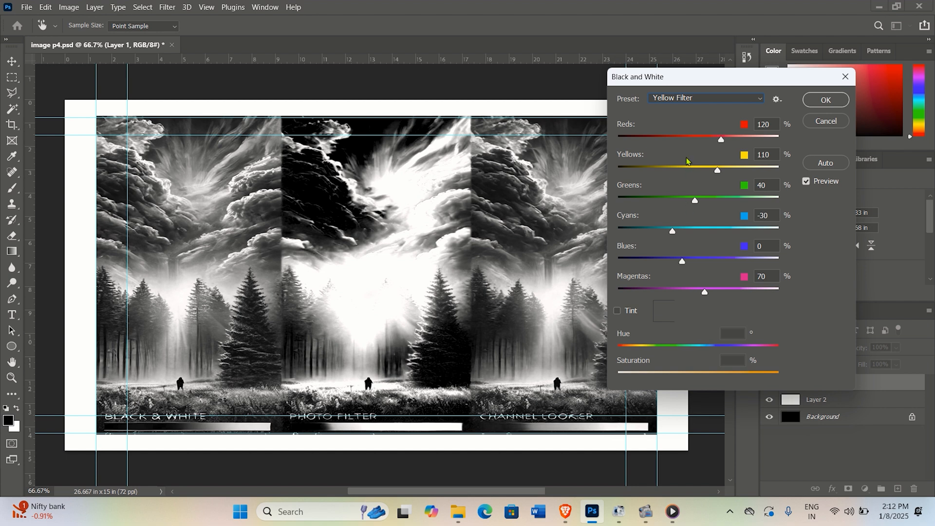
- Switch the Black and White preset to Custom and back to Default
{"action": "left_click", "coordinate": [697, 101]}
{"action": "left_click", "coordinate": [668, 278]}
{"action": "left_click", "coordinate": [697, 101]}
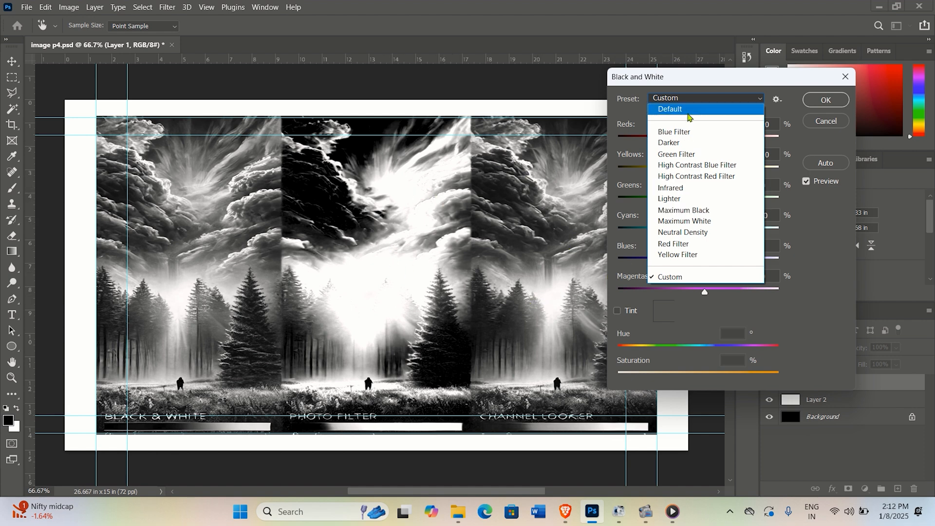
{"action": "left_click", "coordinate": [689, 109]}
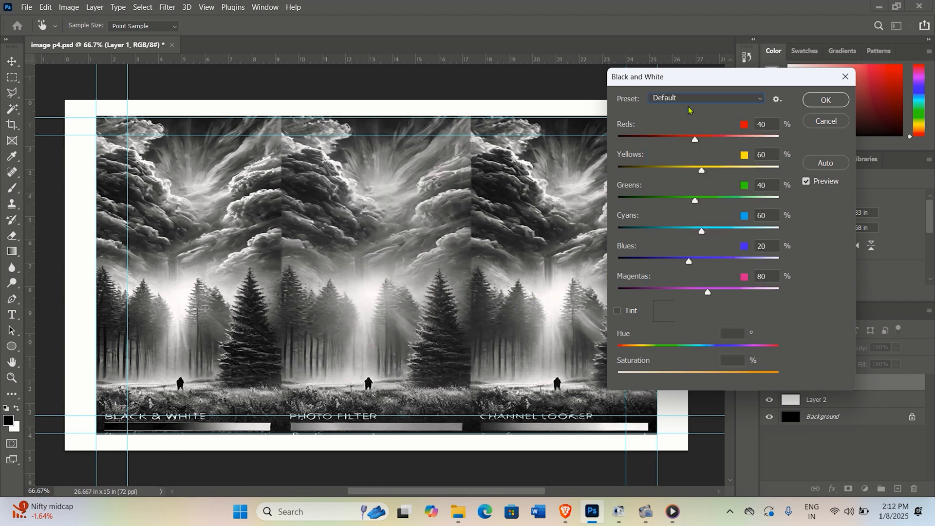
- Apply the Blue Filter preset and lower its Blues value far into the darker range
{"action": "left_click", "coordinate": [693, 100]}
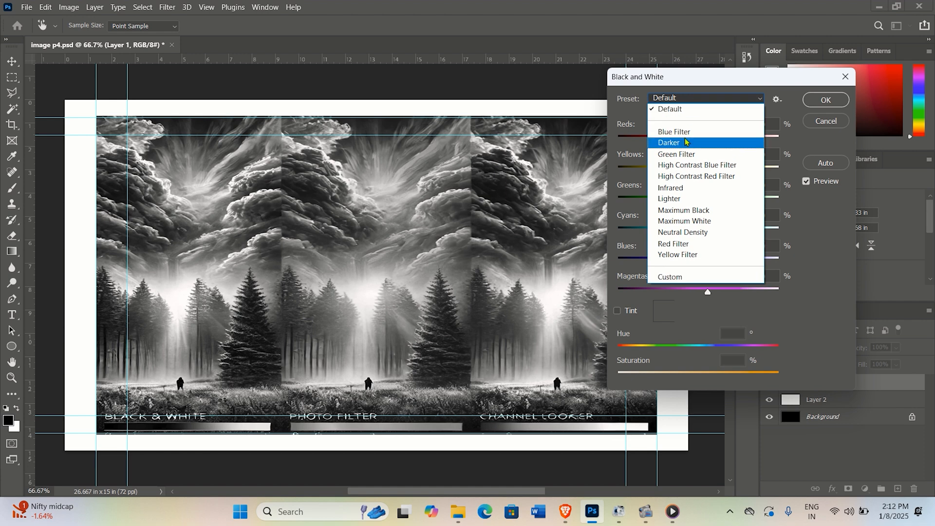
{"action": "left_click", "coordinate": [685, 133]}
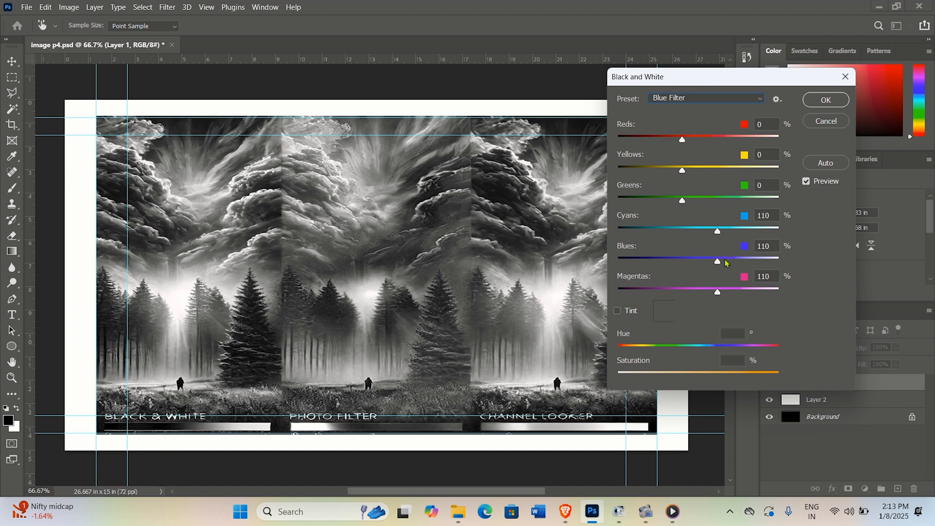
{"action": "left_click_drag", "start_coordinate": [718, 261], "coordinate": [653, 260]}
- Try the Darker preset, and the Green Filter preset with its Yellows value raised to 130%
{"action": "left_click", "coordinate": [689, 99]}
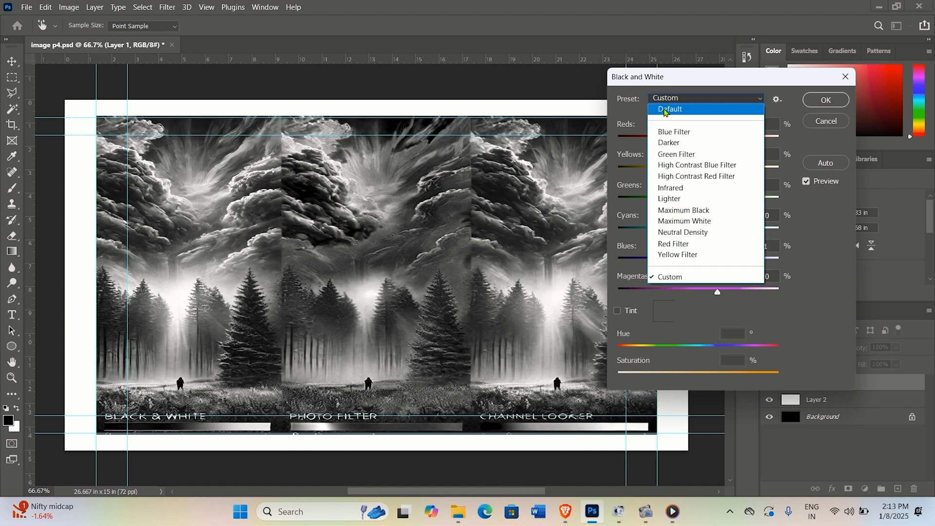
{"action": "left_click", "coordinate": [682, 143]}
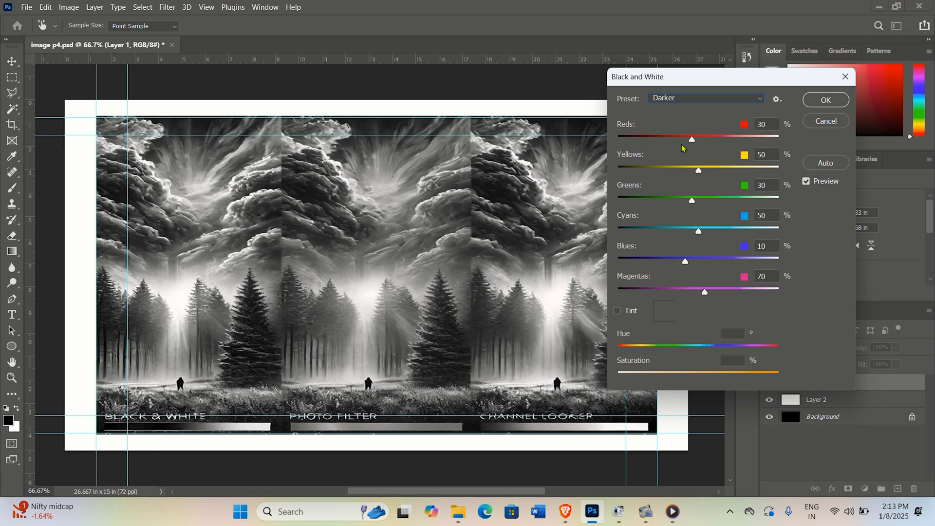
{"action": "left_click", "coordinate": [701, 99]}
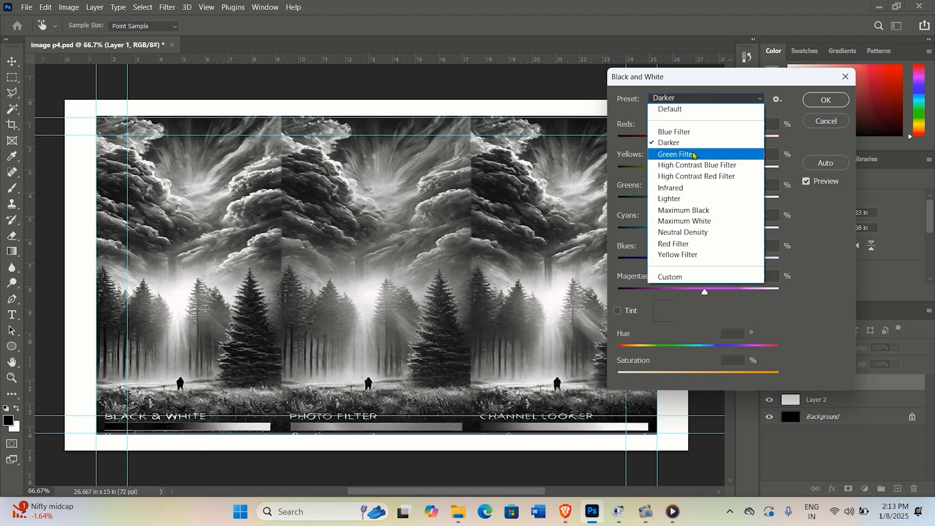
{"action": "left_click", "coordinate": [690, 155]}
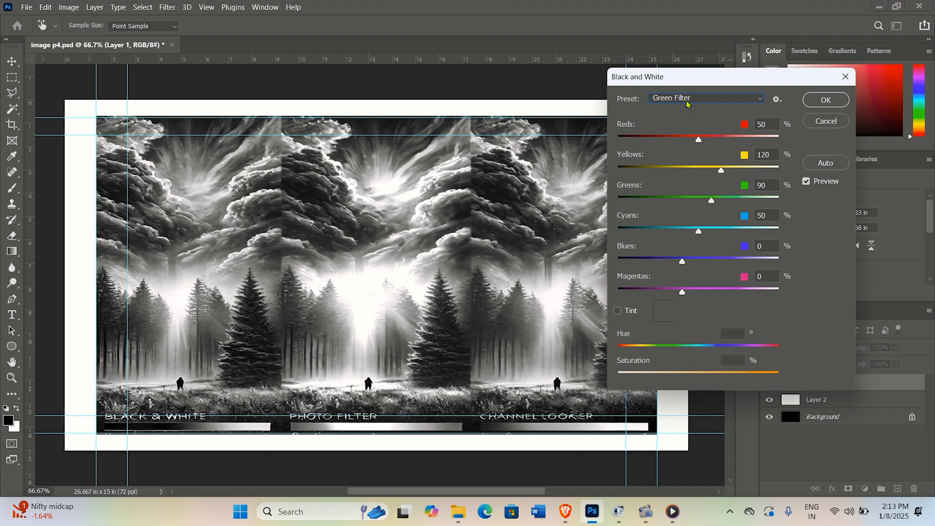
{"action": "mouse_move", "coordinate": [723, 171]}
{"action": "left_mouse_down"}
{"action": "mouse_move", "coordinate": [745, 169]}
{"action": "mouse_move", "coordinate": [702, 170]}
{"action": "mouse_move", "coordinate": [725, 172]}
{"action": "left_mouse_up"}
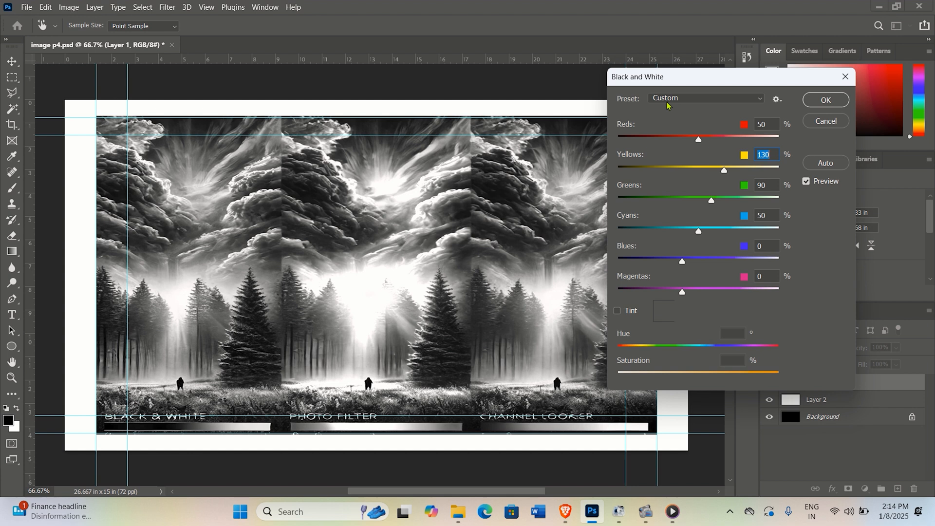
- Try the Infrared, Lighter and Maximum Black presets on the forest image
{"action": "left_click", "coordinate": [690, 99]}
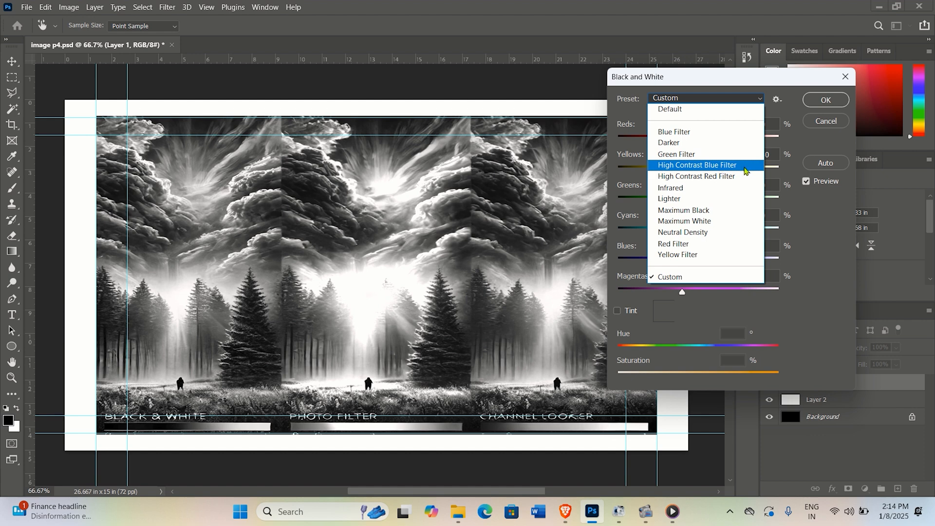
{"action": "left_click", "coordinate": [690, 189]}
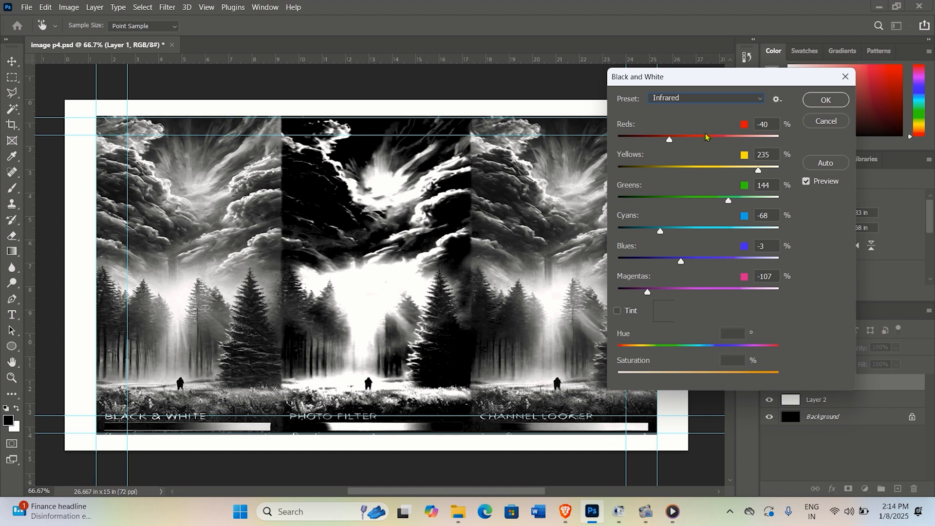
{"action": "left_click", "coordinate": [711, 99]}
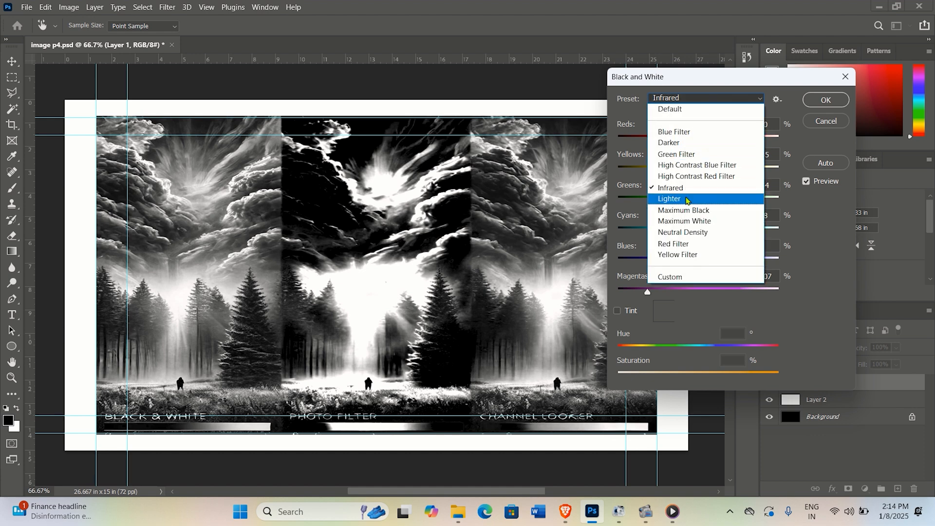
{"action": "left_click", "coordinate": [687, 199]}
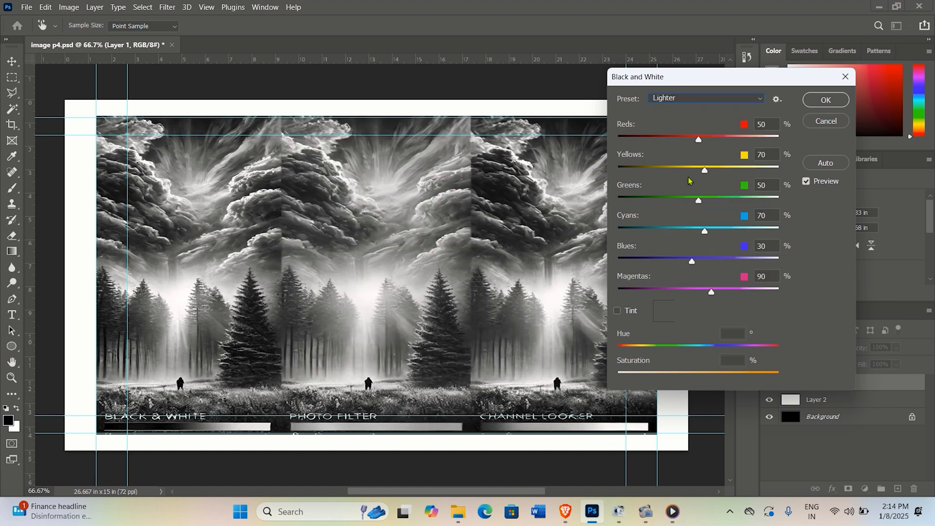
{"action": "left_click", "coordinate": [685, 100]}
{"action": "left_click", "coordinate": [674, 210]}
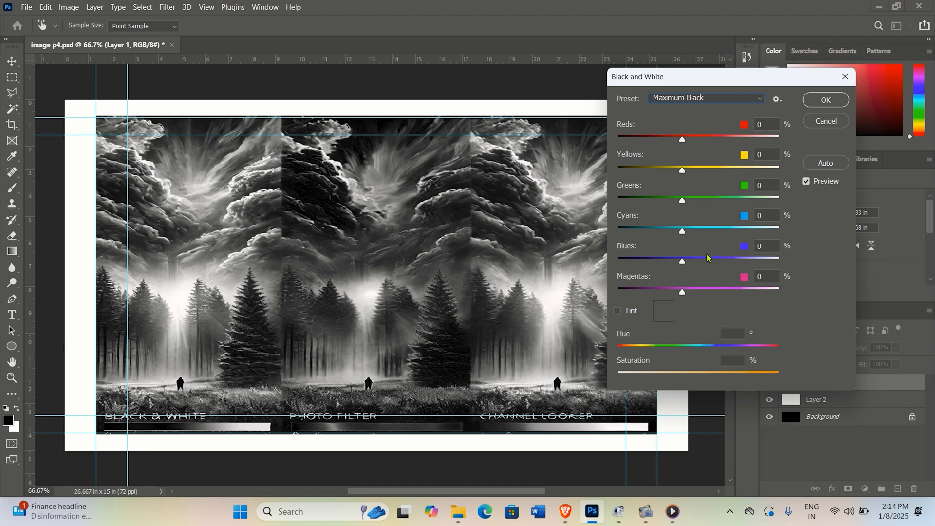
- Turn on Tint and try the saturated blue tint color 0054ff, cancelling the color choice
{"action": "left_click", "coordinate": [618, 312]}
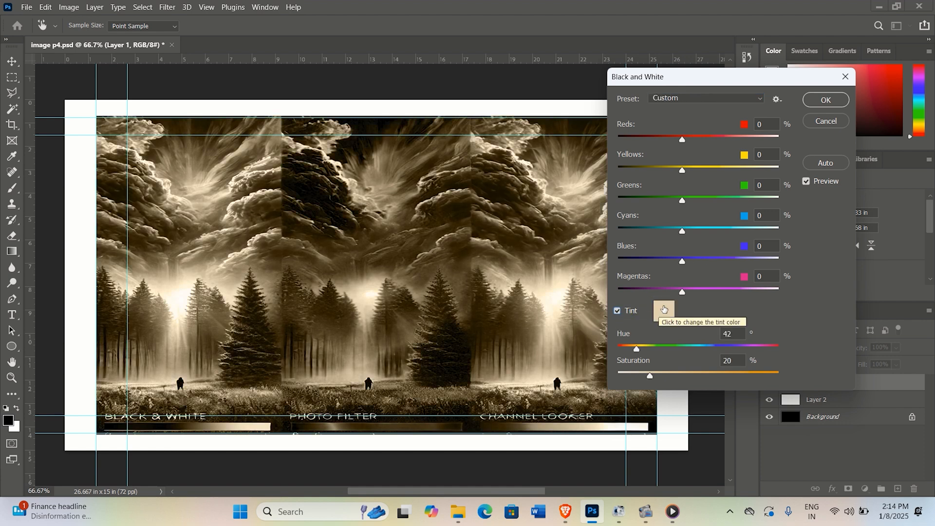
{"action": "left_click", "coordinate": [664, 309]}
{"action": "left_click_drag", "start_coordinate": [677, 240], "coordinate": [691, 179]}
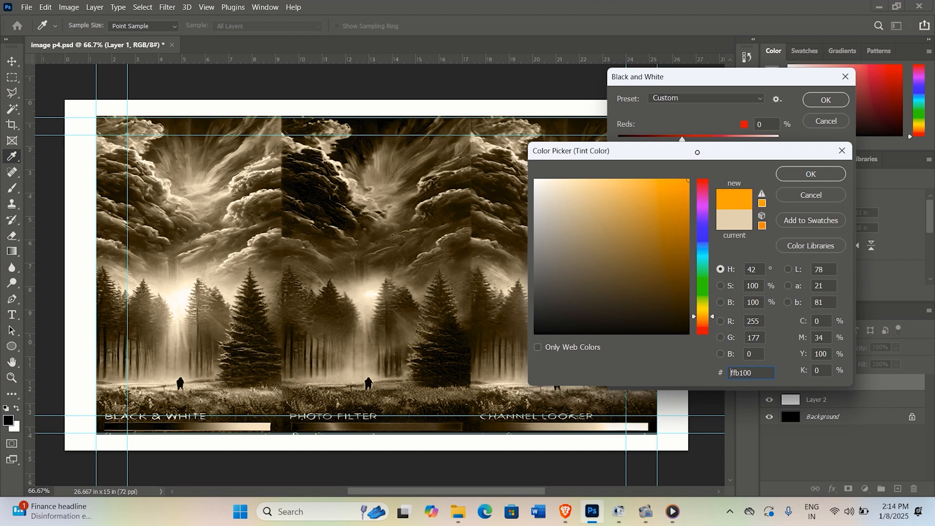
{"action": "left_click", "coordinate": [703, 240]}
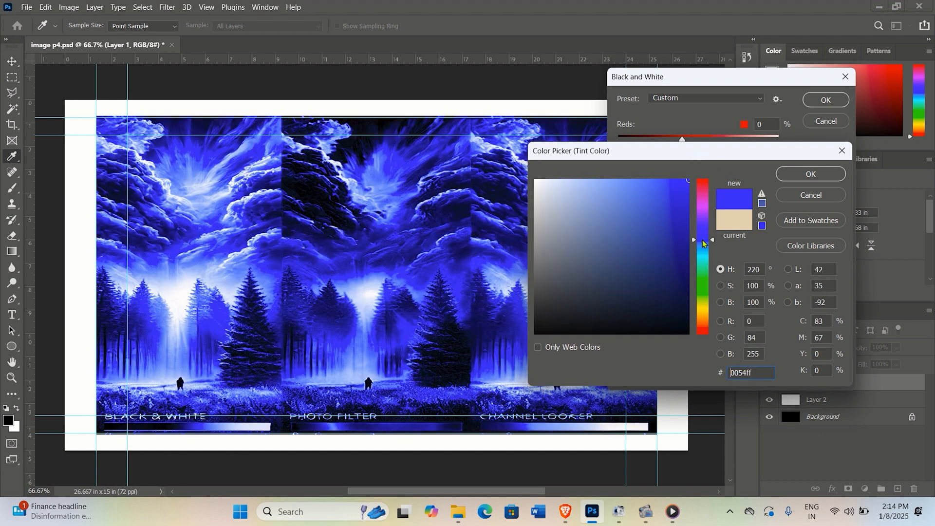
{"action": "left_click", "coordinate": [812, 195]}
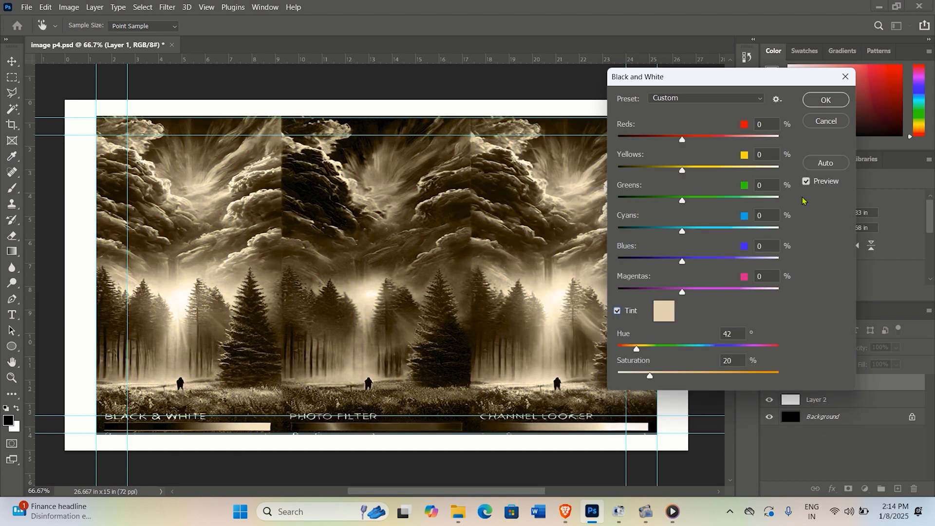
- Switch the tint off and on, try 70% saturation with a hue of 50°, and cancel the Black and White adjustment
{"action": "left_click", "coordinate": [617, 311]}
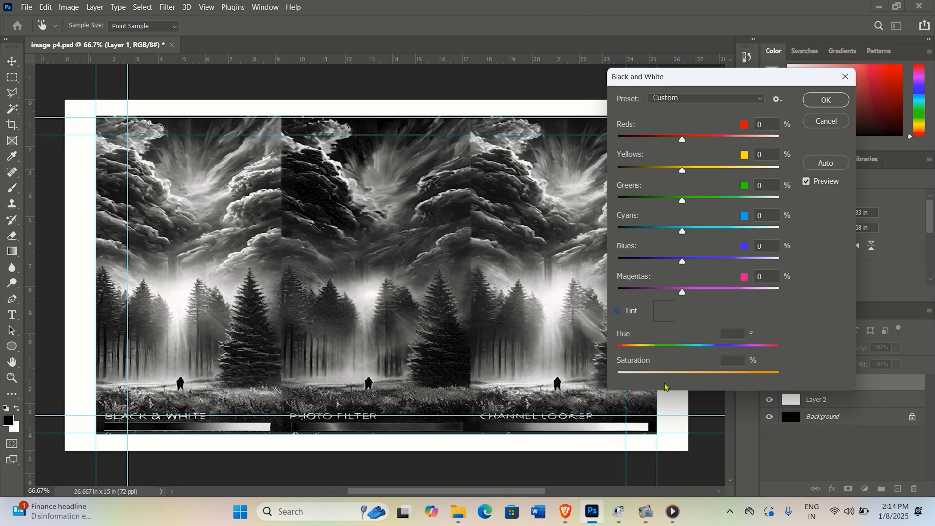
{"action": "left_click", "coordinate": [617, 311]}
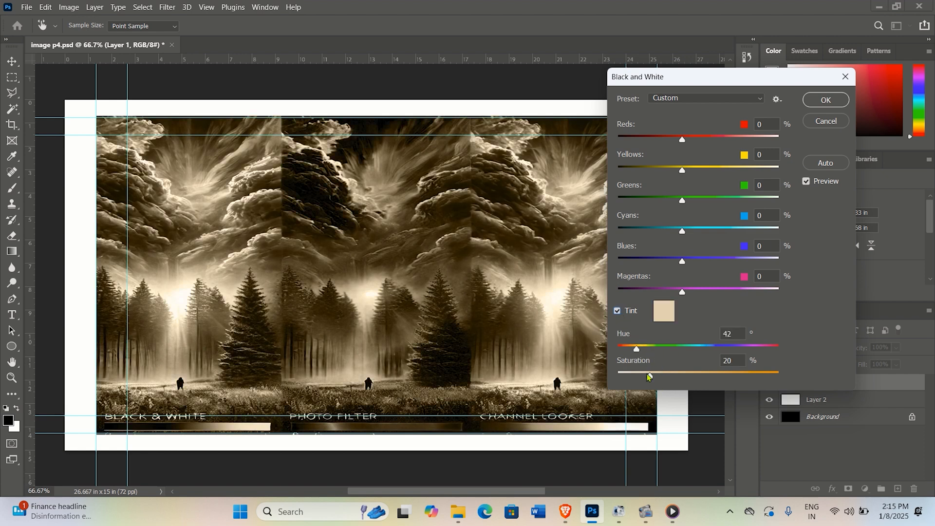
{"action": "left_click_drag", "start_coordinate": [648, 376], "coordinate": [730, 382]}
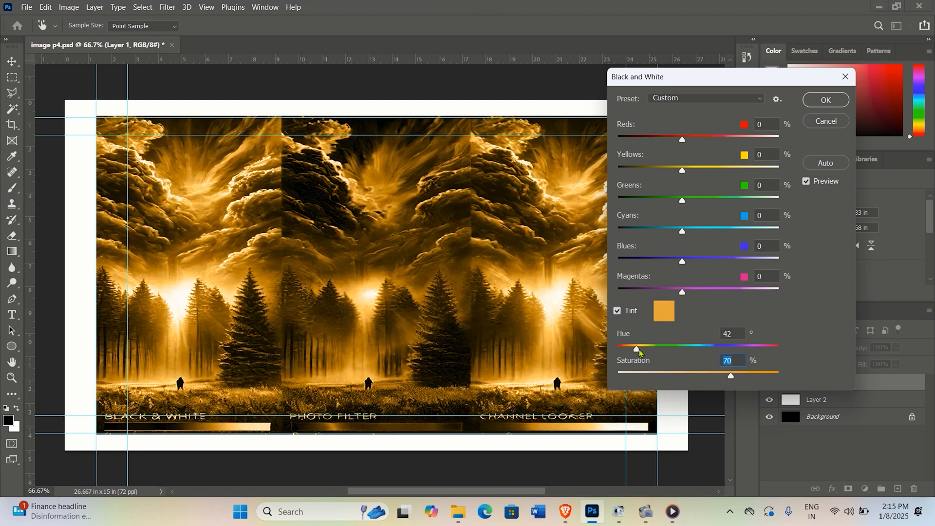
{"action": "mouse_move", "coordinate": [639, 351]}
{"action": "left_mouse_down"}
{"action": "mouse_move", "coordinate": [770, 350]}
{"action": "mouse_move", "coordinate": [617, 362]}
{"action": "mouse_move", "coordinate": [641, 366]}
{"action": "left_mouse_up"}
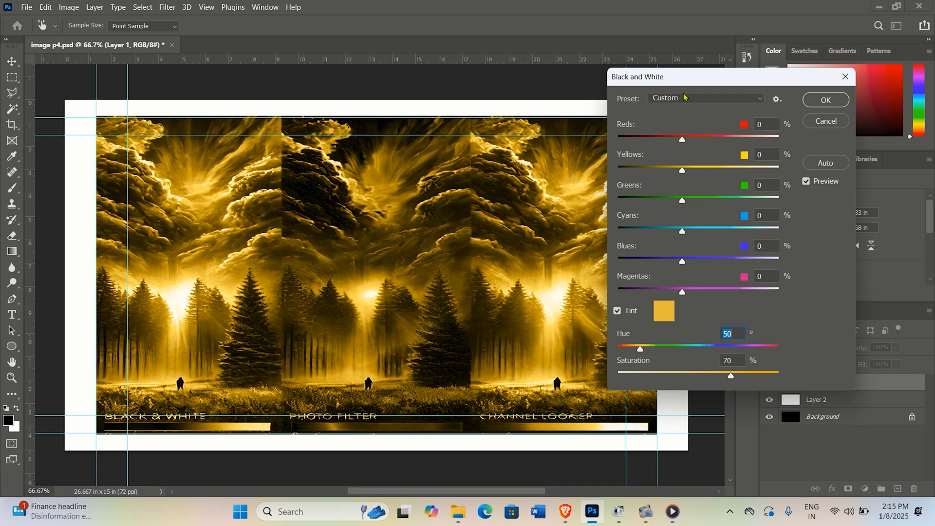
{"action": "left_click", "coordinate": [827, 121]}
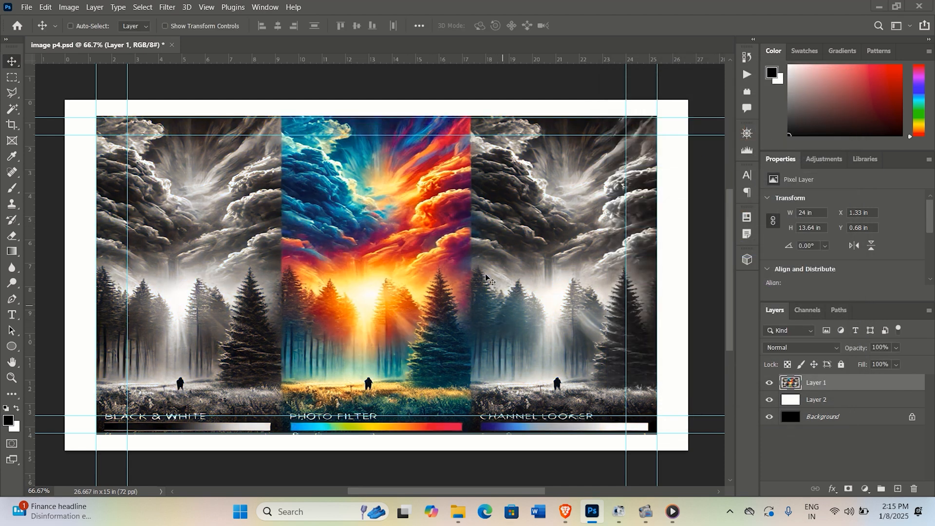
- Start a Photo Filter adjustment on Layer 1 and try Warming Filter (LBA) and Cooling Filter (80)
{"action": "left_click", "coordinate": [72, 9]}
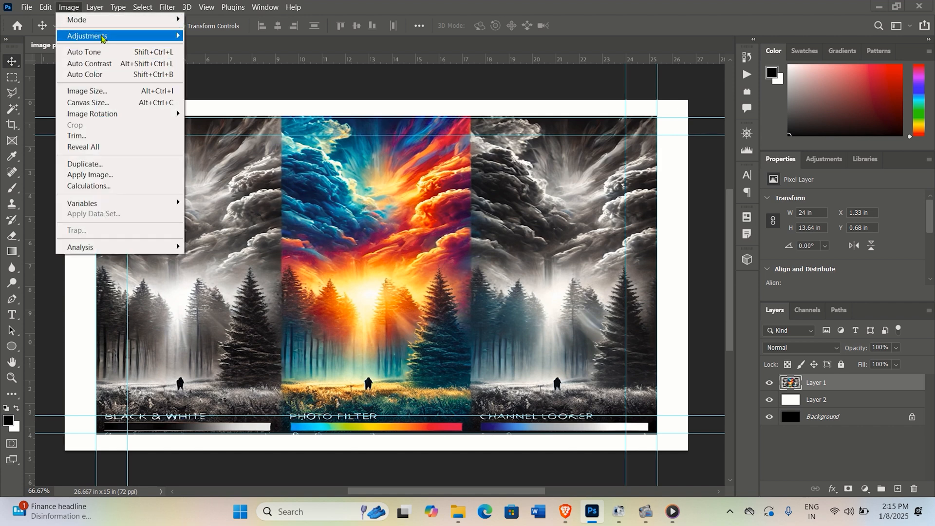
{"action": "mouse_move", "coordinate": [129, 38]}
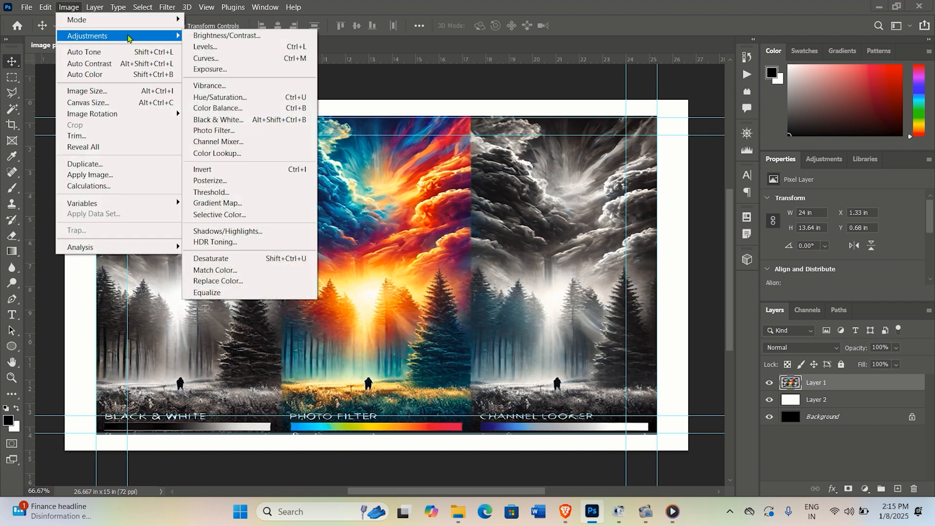
{"action": "left_click", "coordinate": [239, 132]}
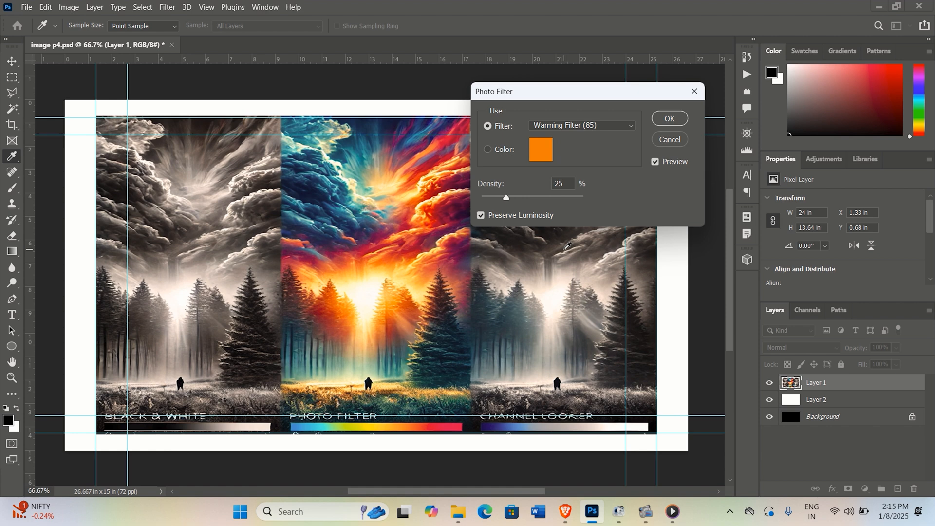
{"action": "left_click", "coordinate": [607, 125]}
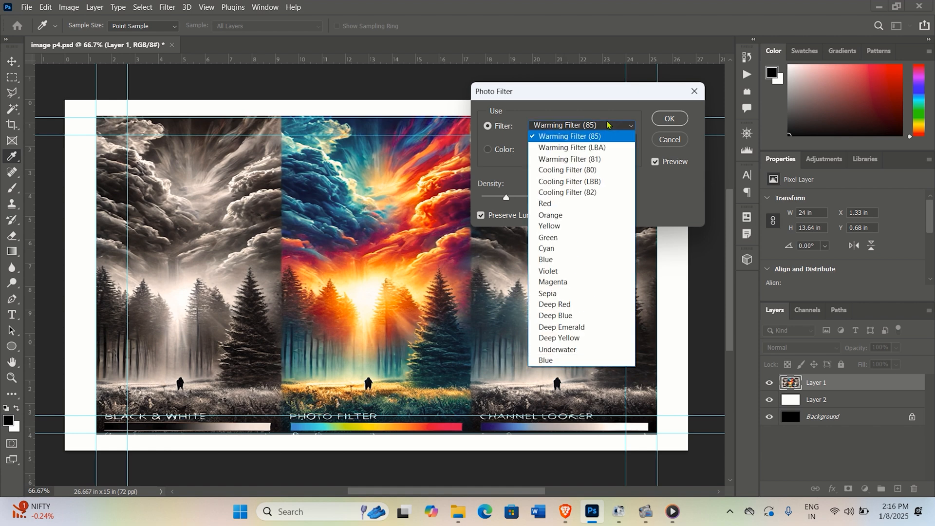
{"action": "left_click", "coordinate": [603, 148]}
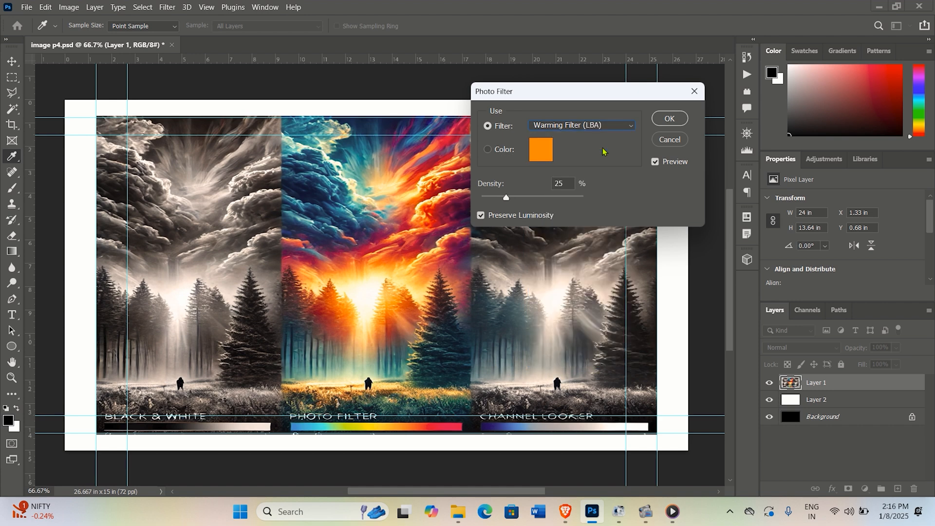
{"action": "left_click", "coordinate": [604, 130]}
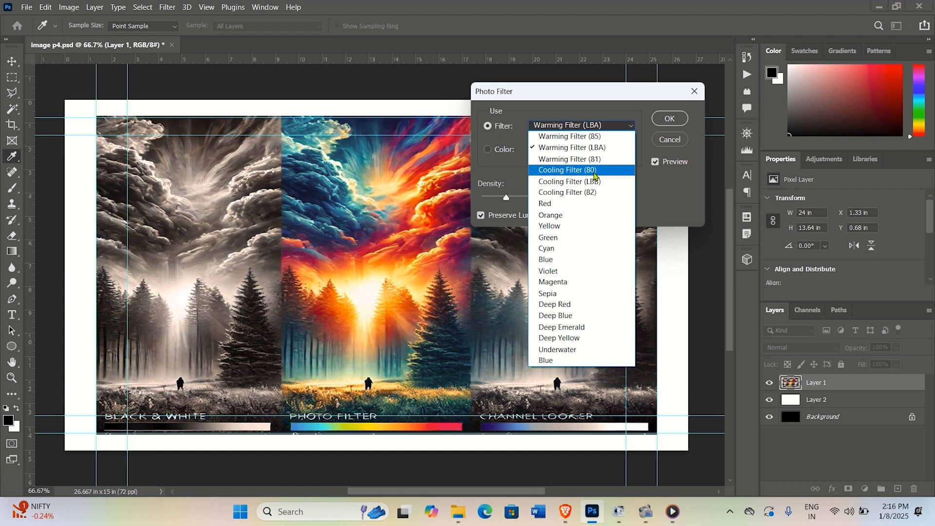
{"action": "left_click", "coordinate": [594, 171]}
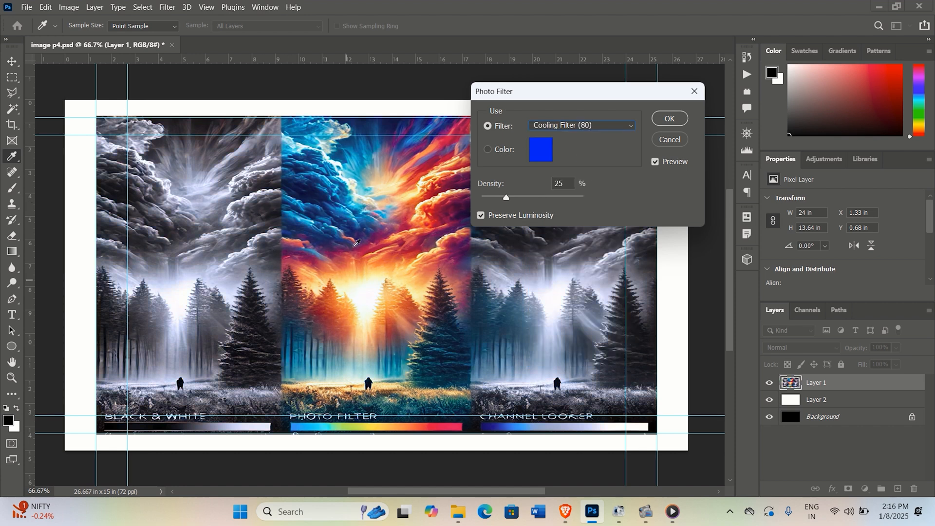
- Compare Warming Filter (81), Cooling Filter (80) and Cooling Filter (82) on the forest image
{"action": "left_click", "coordinate": [567, 126]}
{"action": "left_click", "coordinate": [560, 149]}
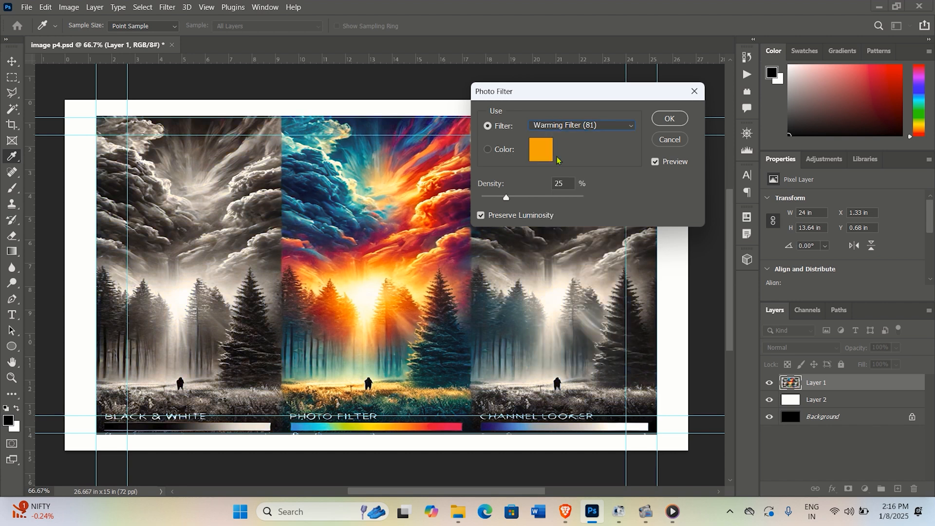
{"action": "left_click", "coordinate": [576, 128]}
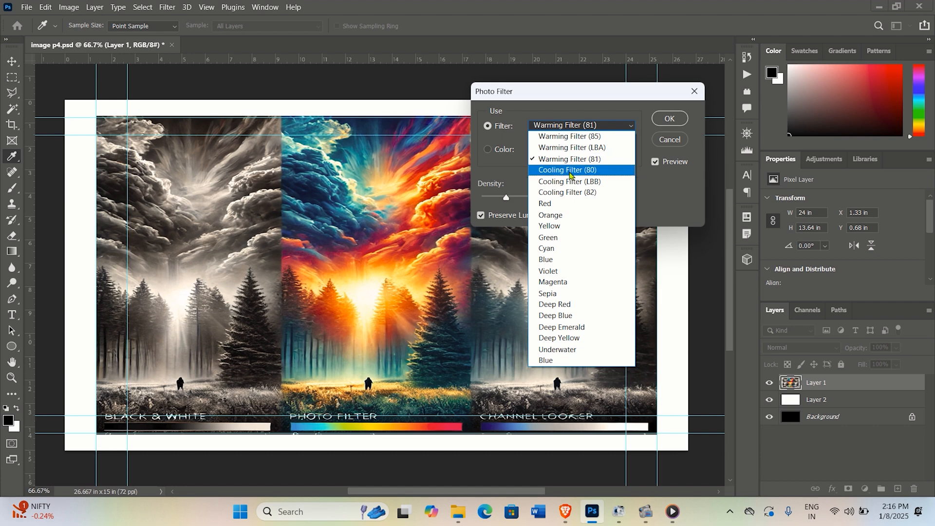
{"action": "left_click", "coordinate": [570, 170]}
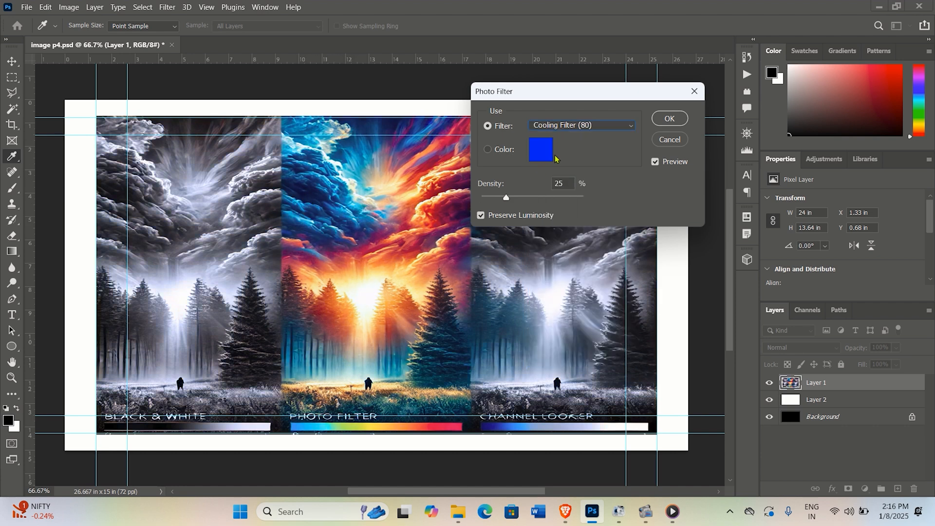
{"action": "left_click", "coordinate": [588, 127]}
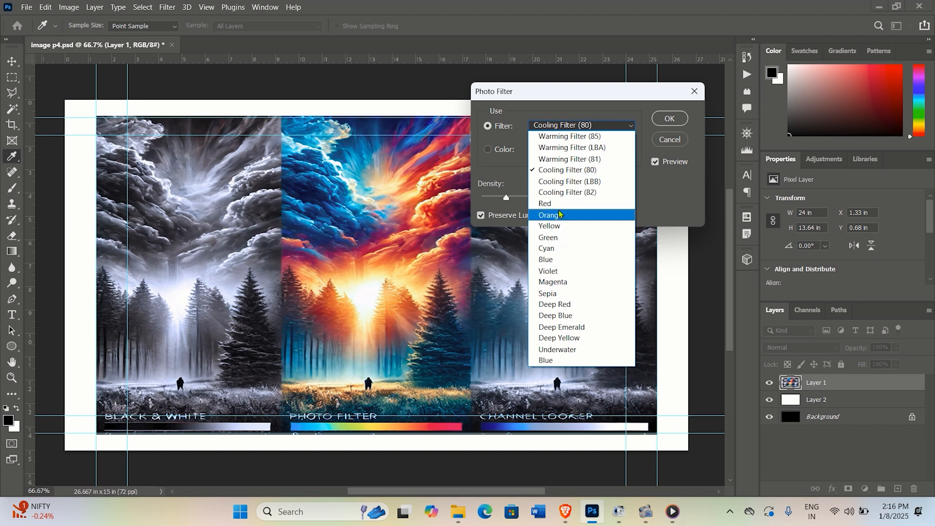
{"action": "left_click", "coordinate": [562, 193]}
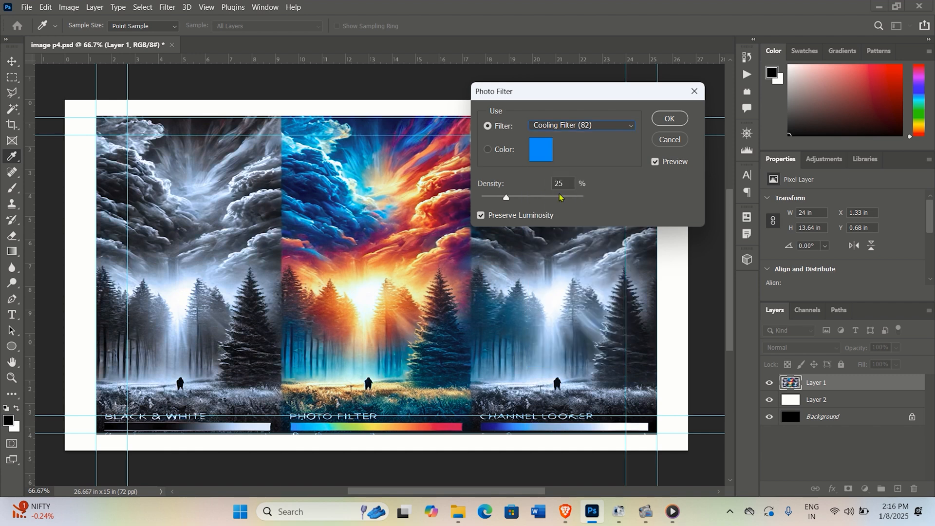
- Try the Red, Orange and Yellow photo filters in turn on Layer 1
{"action": "left_click", "coordinate": [598, 126]}
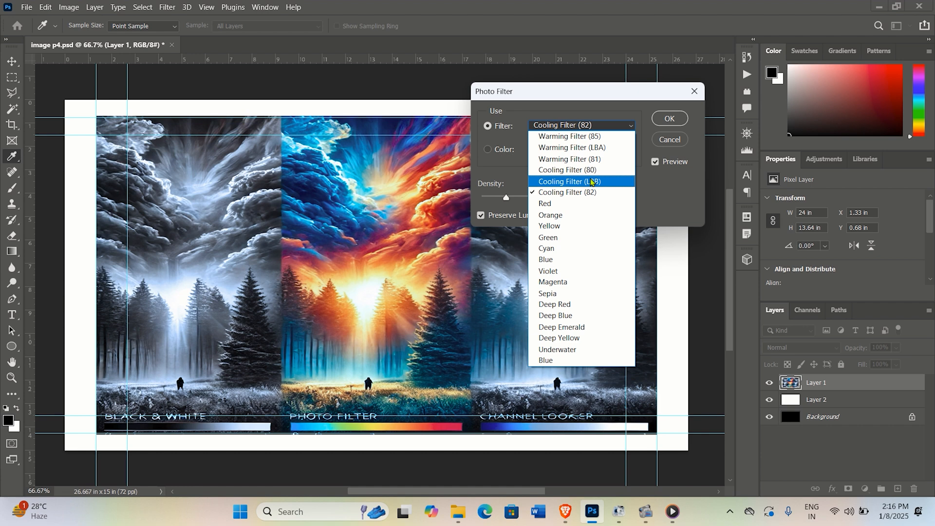
{"action": "left_click", "coordinate": [569, 204]}
{"action": "left_click", "coordinate": [566, 123]}
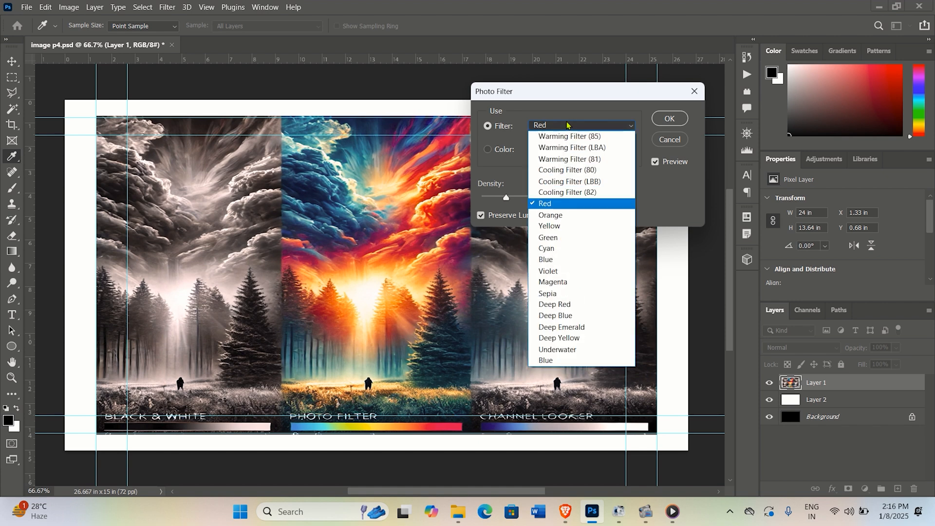
{"action": "left_click", "coordinate": [550, 219]}
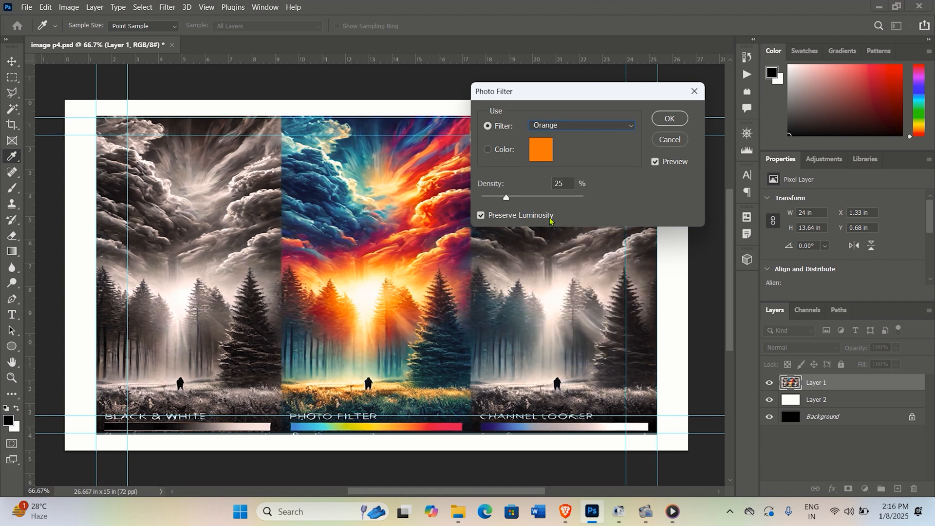
{"action": "left_click", "coordinate": [559, 128]}
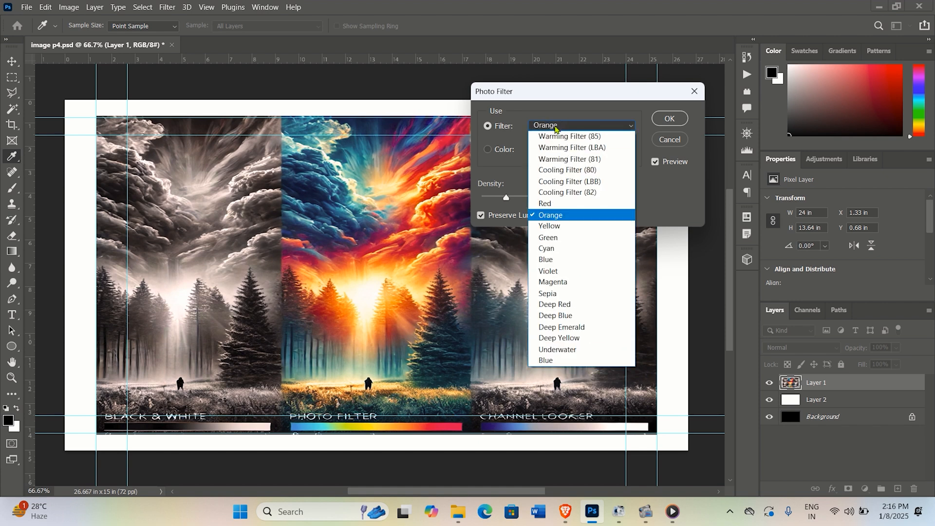
{"action": "left_click", "coordinate": [559, 226]}
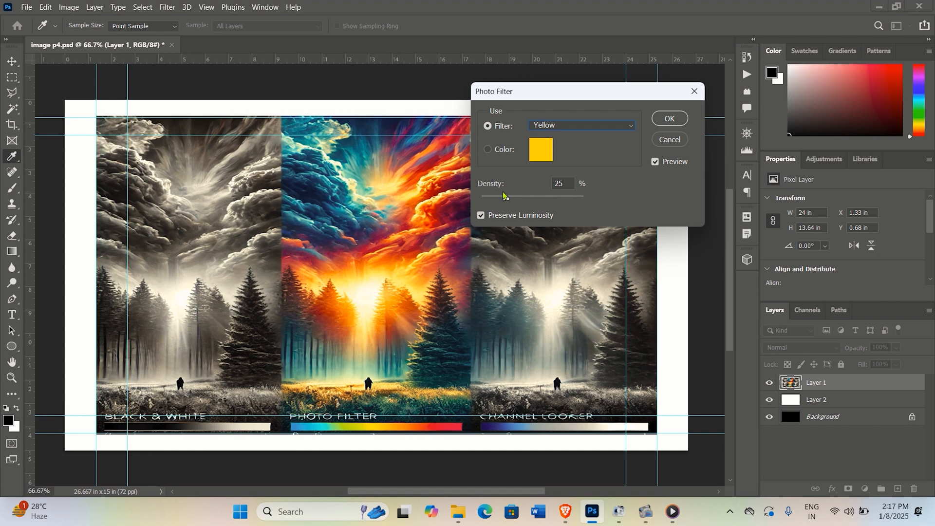
- Try the Green, Cyan and Blue photo filters in turn on the forest image
{"action": "left_click", "coordinate": [569, 126]}
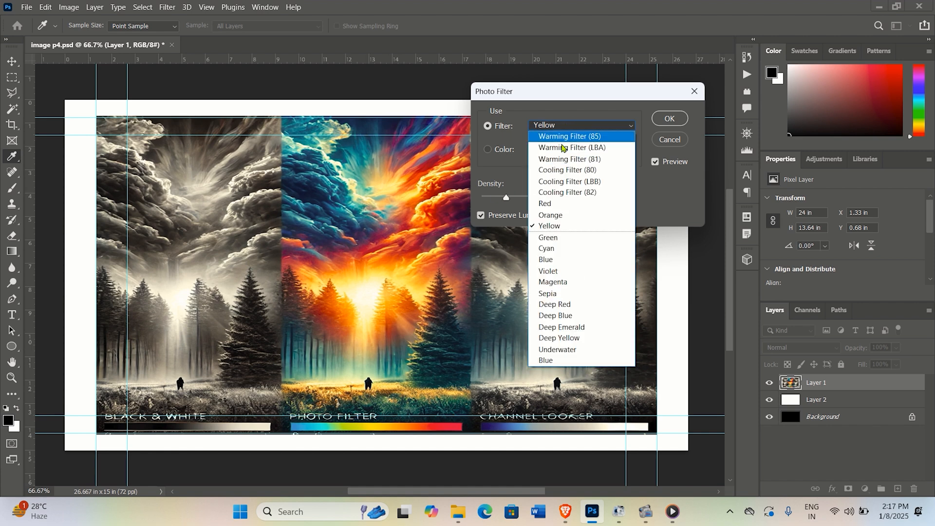
{"action": "left_click", "coordinate": [549, 238]}
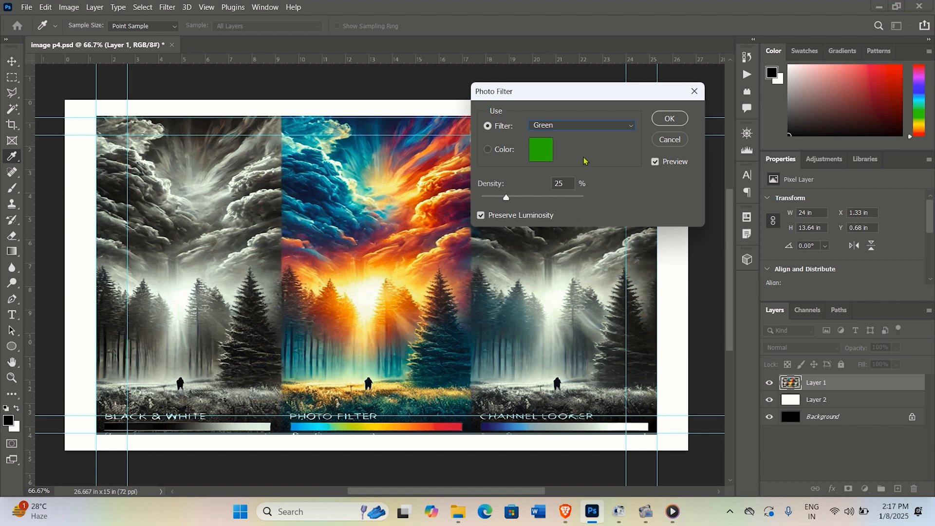
{"action": "left_click", "coordinate": [574, 127]}
{"action": "left_click", "coordinate": [575, 249]}
{"action": "left_click", "coordinate": [573, 126]}
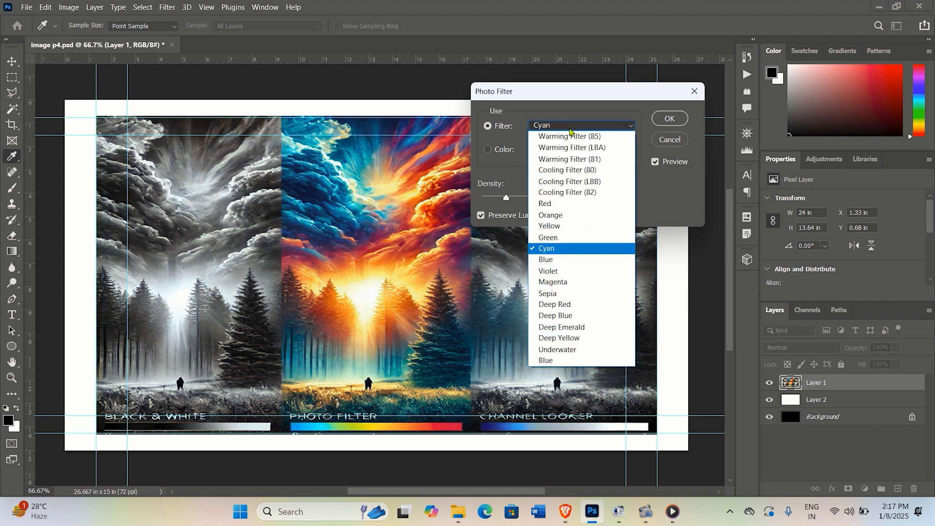
{"action": "left_click", "coordinate": [558, 259]}
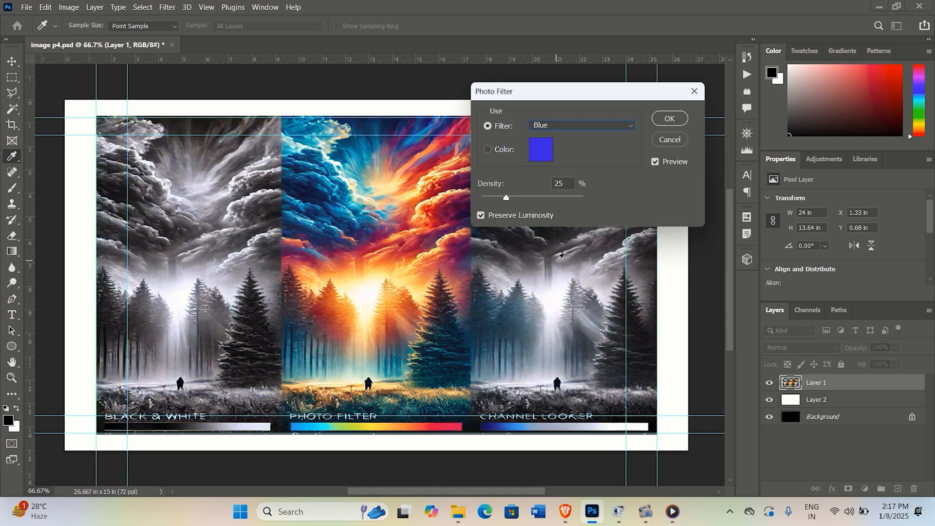
- Try the Violet and Magenta photo filters on Layer 1
{"action": "left_click", "coordinate": [551, 127]}
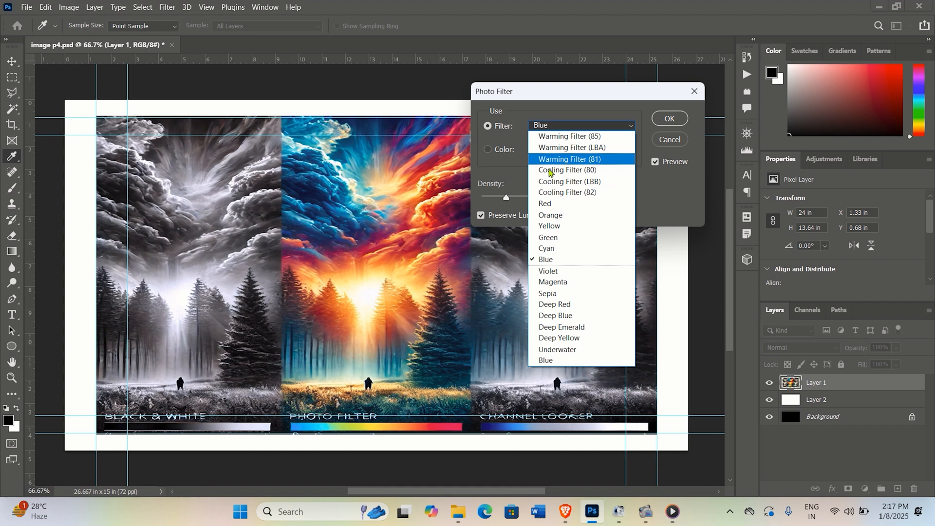
{"action": "left_click", "coordinate": [548, 271]}
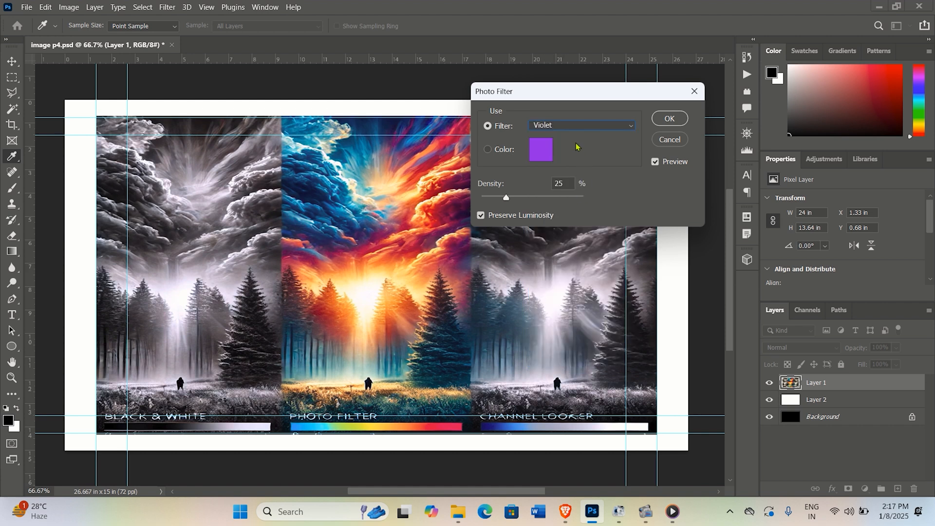
{"action": "left_click", "coordinate": [574, 126]}
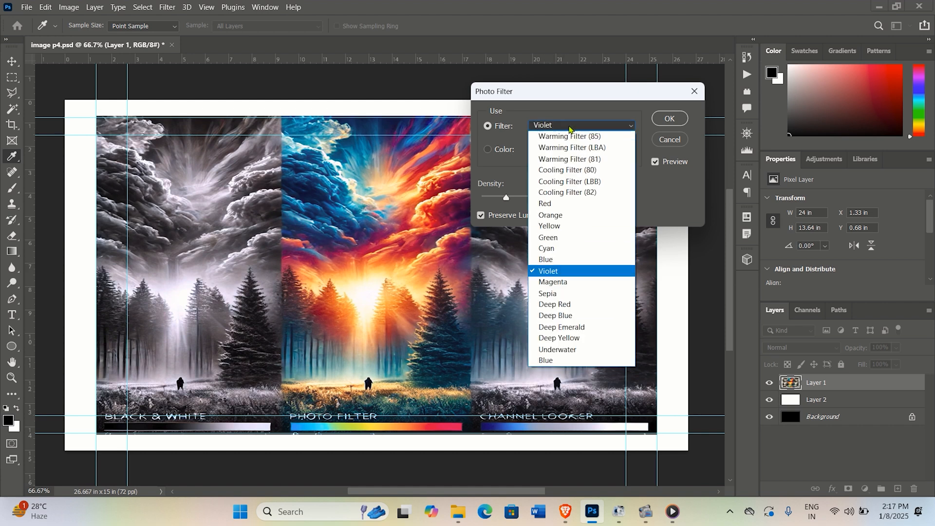
{"action": "left_click", "coordinate": [567, 282]}
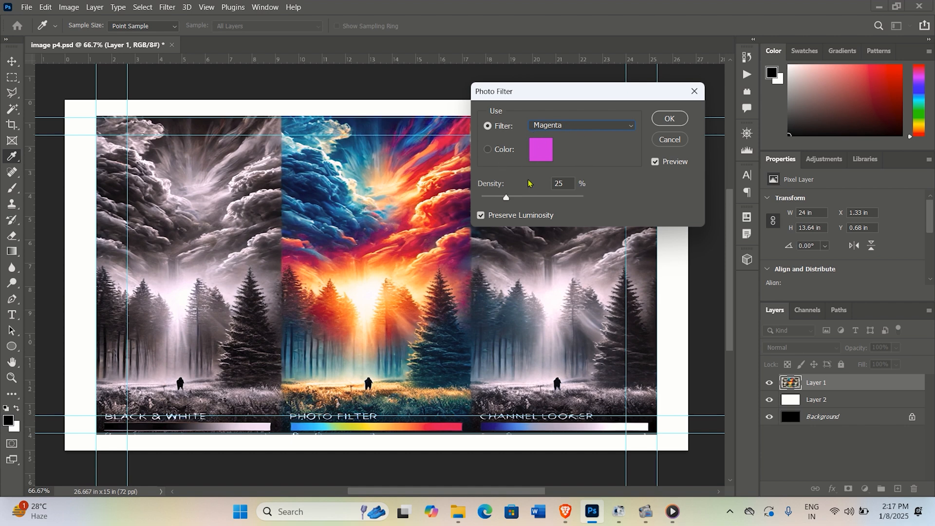
{"action": "mouse_move", "coordinate": [506, 196]}
{"action": "left_mouse_down"}
{"action": "mouse_move", "coordinate": [544, 199]}
{"action": "mouse_move", "coordinate": [507, 192]}
{"action": "left_mouse_up"}
- Choose the Sepia photo filter and set its density to 23%
{"action": "left_click", "coordinate": [605, 127]}
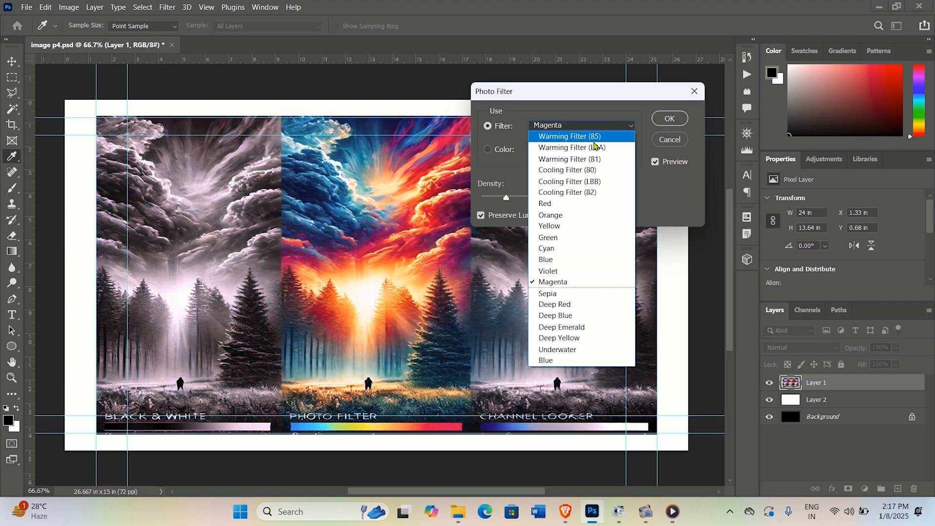
{"action": "left_click", "coordinate": [571, 293]}
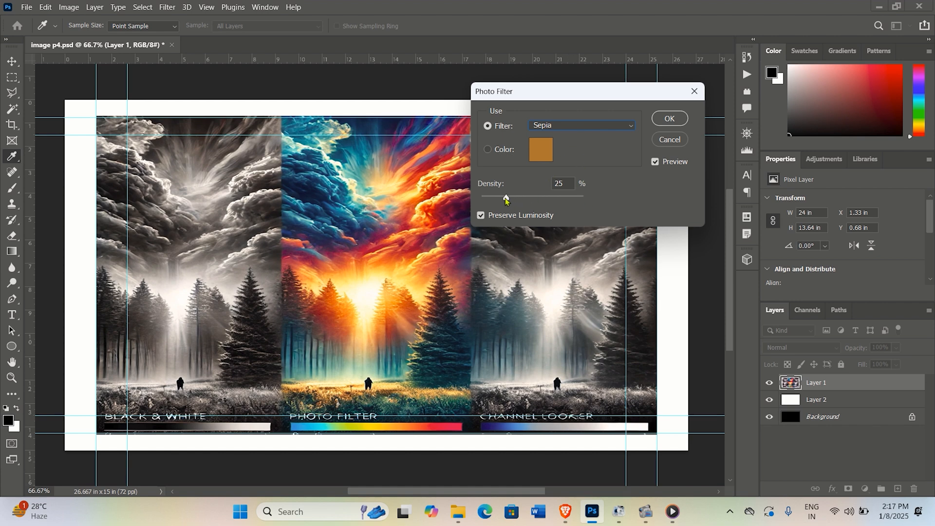
{"action": "mouse_move", "coordinate": [506, 199]}
{"action": "left_mouse_down"}
{"action": "mouse_move", "coordinate": [556, 203]}
{"action": "mouse_move", "coordinate": [504, 201]}
{"action": "left_mouse_up"}
- Compare the Deep Red and Sepia photo filters, returning to Deep Red
{"action": "left_click", "coordinate": [576, 128]}
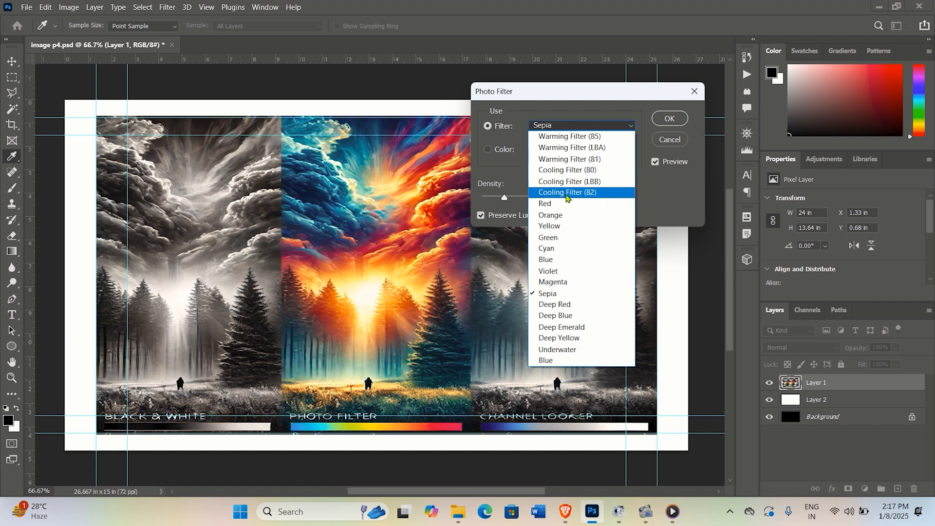
{"action": "left_click", "coordinate": [573, 305]}
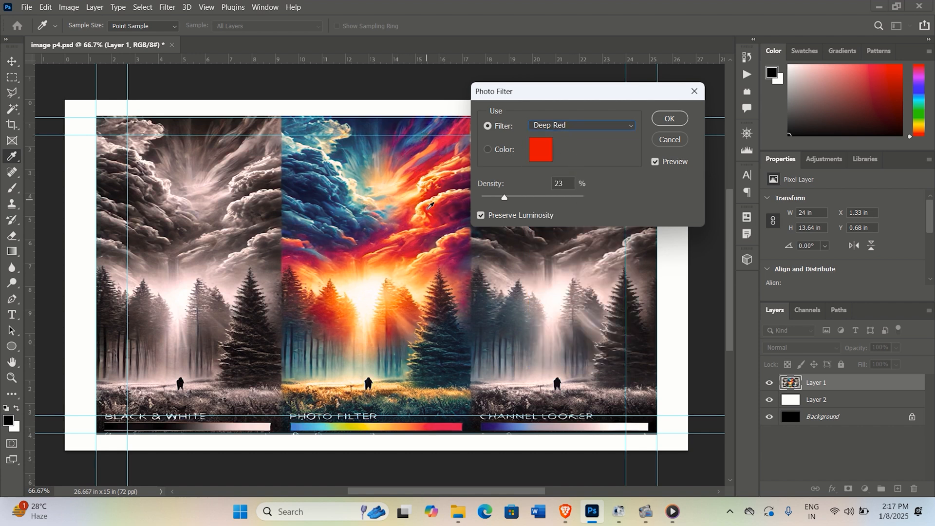
{"action": "left_click", "coordinate": [557, 122]}
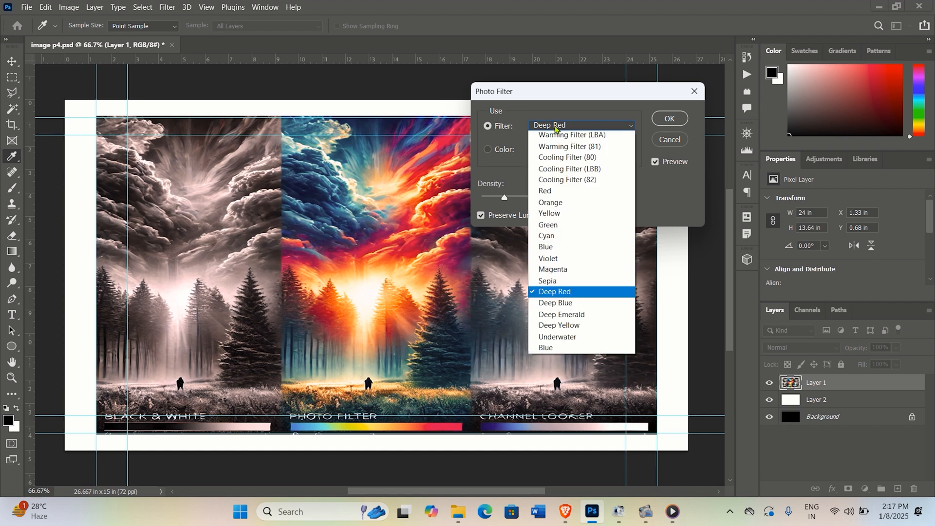
{"action": "left_click", "coordinate": [543, 295]}
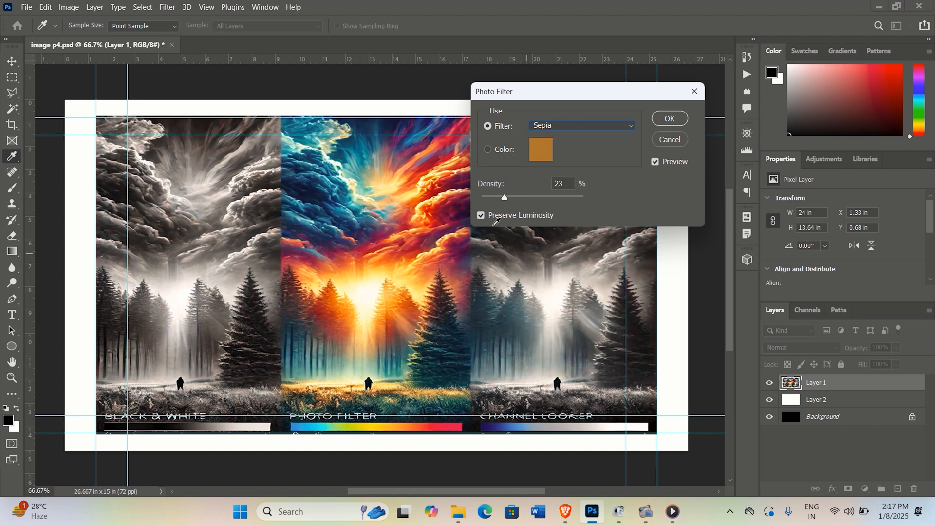
{"action": "left_click", "coordinate": [563, 124]}
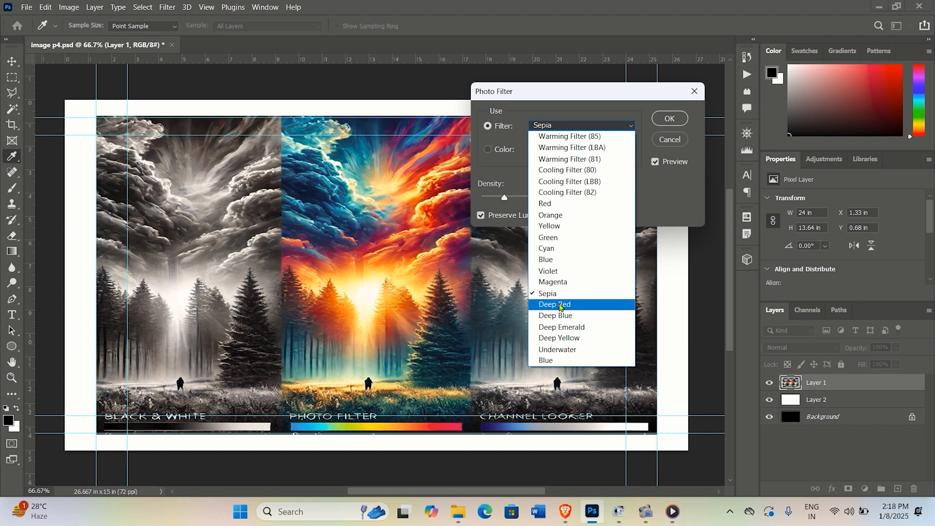
{"action": "left_click", "coordinate": [561, 305]}
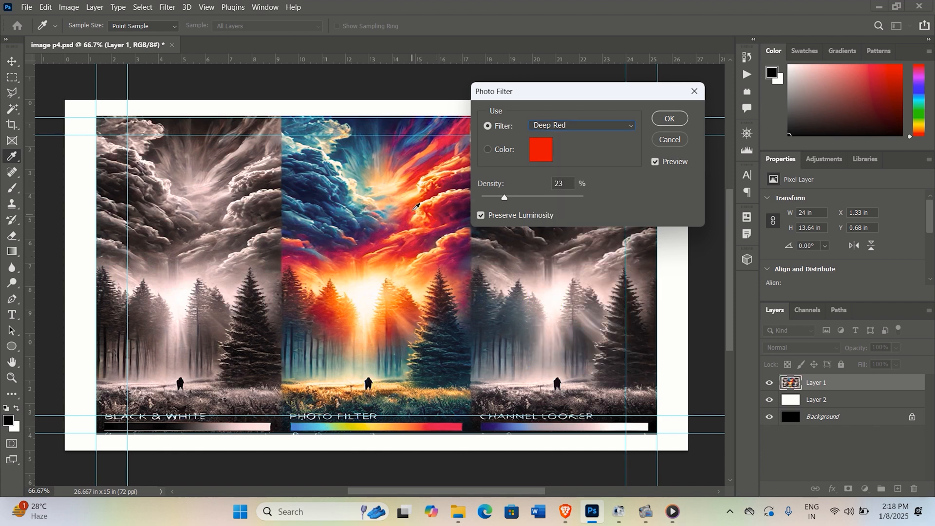
- Try the Deep Blue and Deep Emerald photo filters on the forest image
{"action": "left_click", "coordinate": [589, 125]}
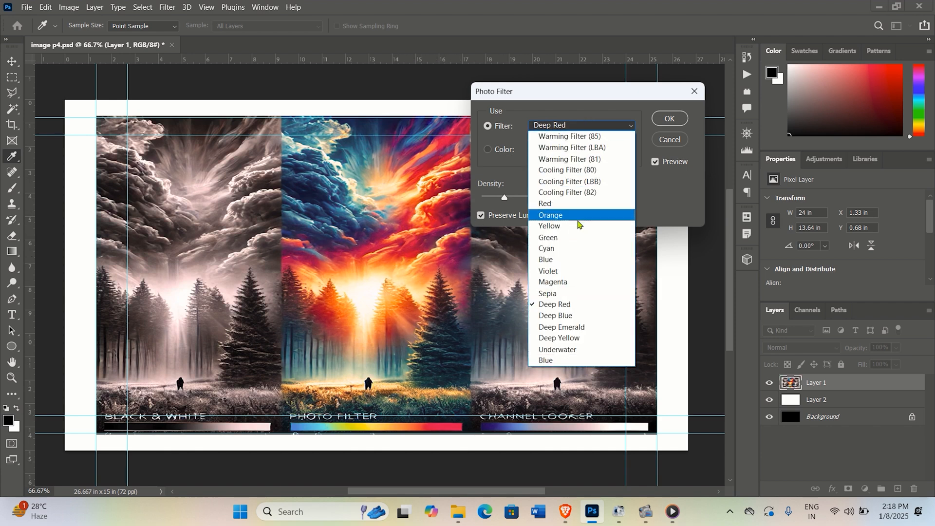
{"action": "left_click", "coordinate": [591, 315]}
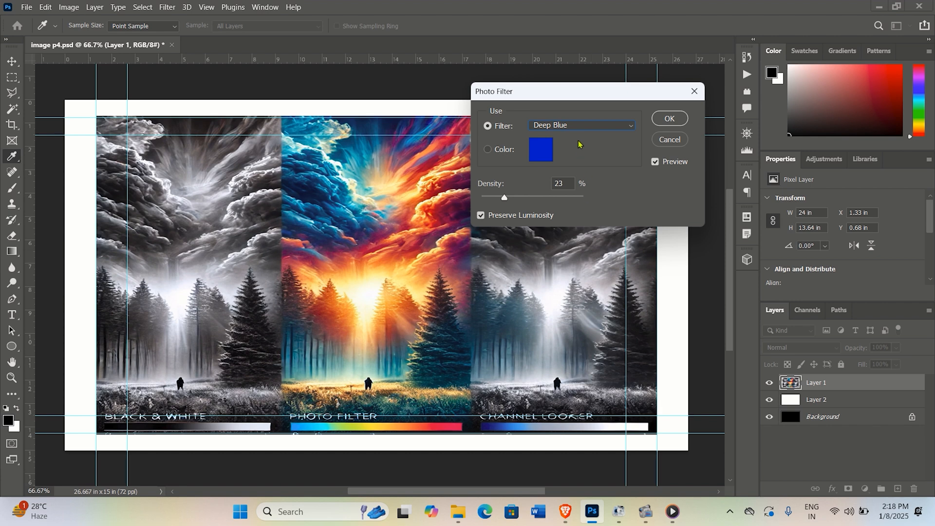
{"action": "left_click", "coordinate": [574, 125]}
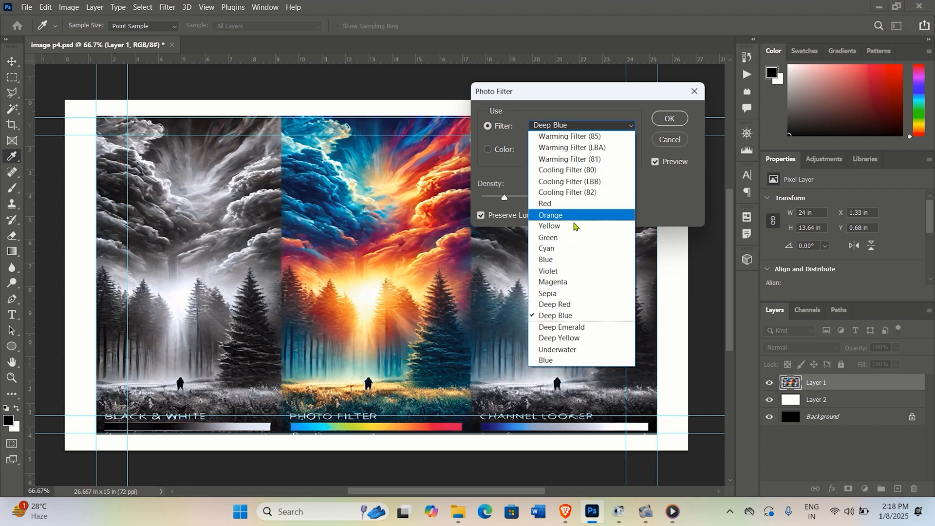
{"action": "left_click", "coordinate": [589, 328]}
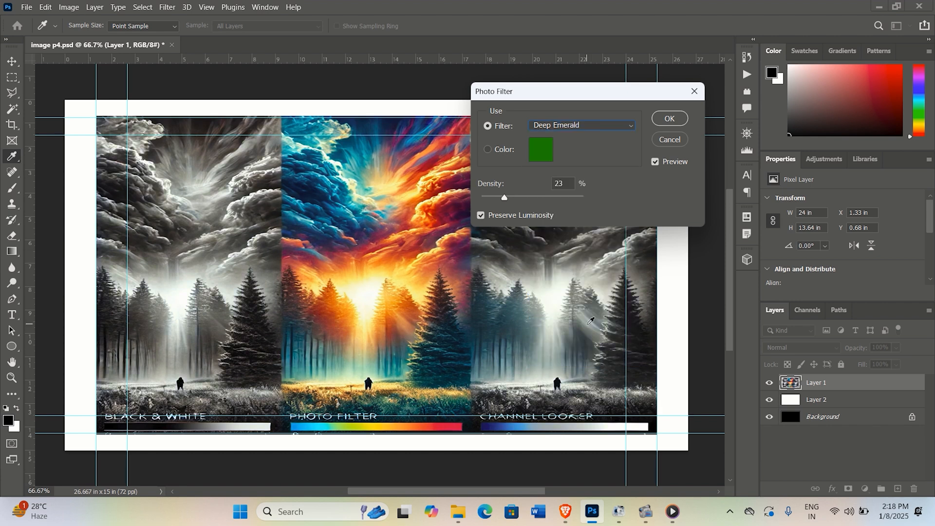
- Try the Deep Yellow and Underwater photo filters, and set the filter to the last Blue preset
{"action": "left_click", "coordinate": [587, 127]}
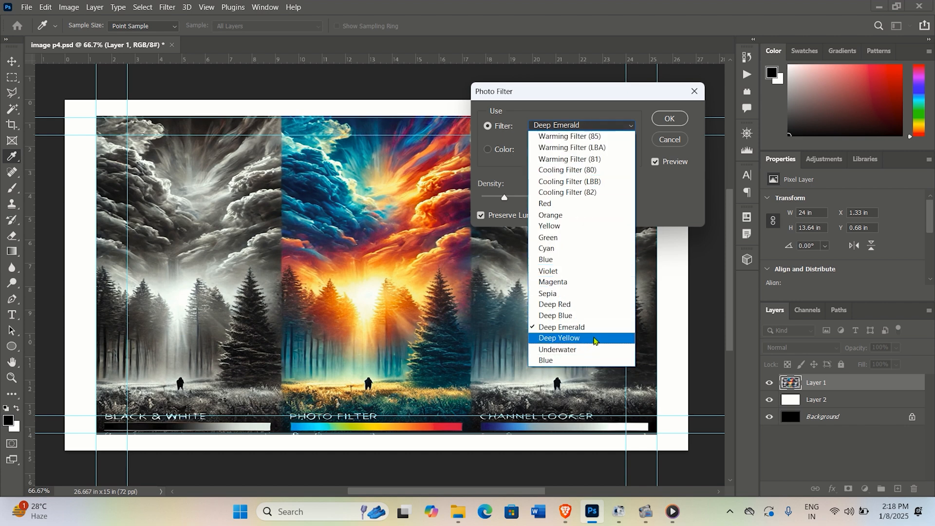
{"action": "left_click", "coordinate": [597, 338]}
{"action": "left_click", "coordinate": [584, 128]}
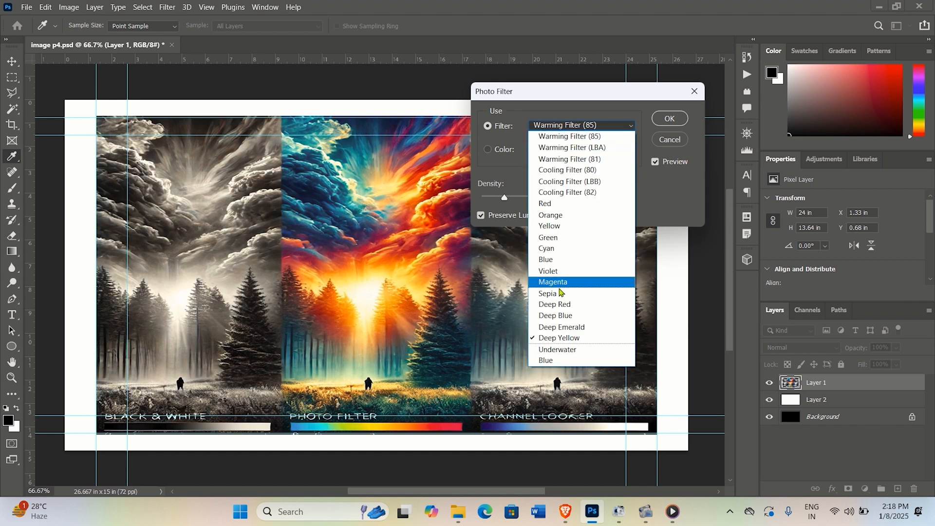
{"action": "left_click", "coordinate": [576, 350]}
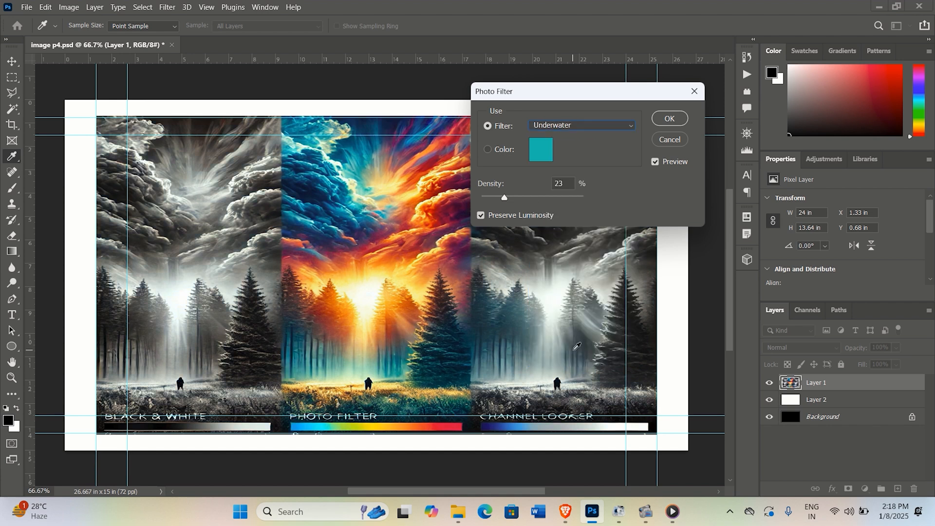
{"action": "left_click", "coordinate": [601, 127]}
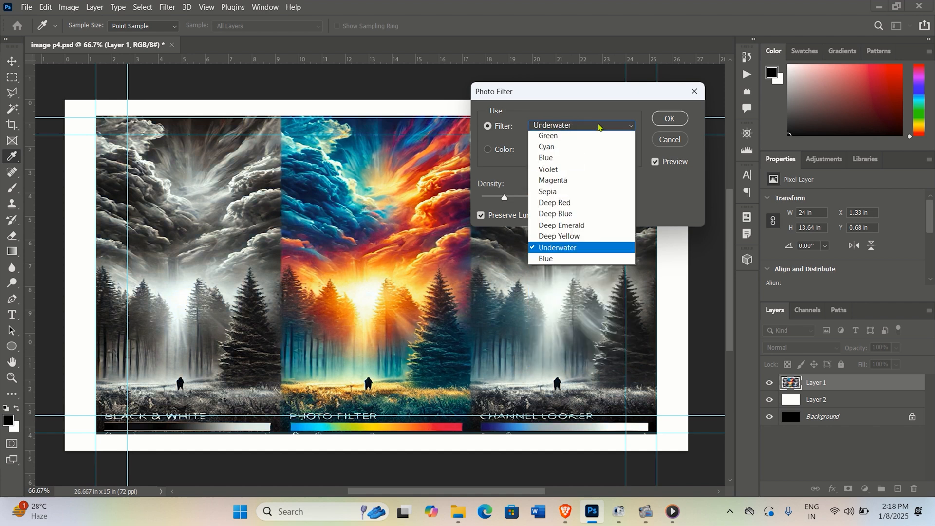
{"action": "left_click", "coordinate": [583, 361]}
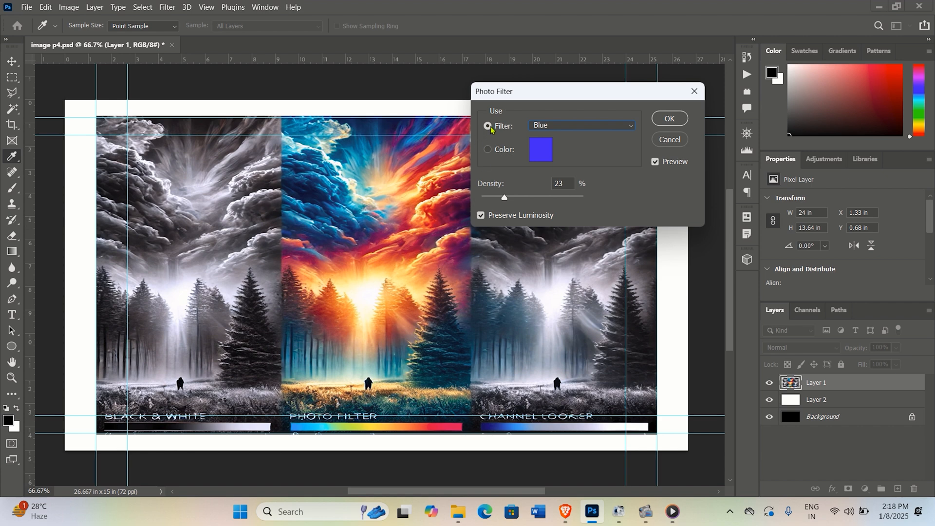
- Switch the Photo Filter to a custom color, try magenta fc00ff and lighter pink fc8cfd, and cancel the color choice
{"action": "left_click", "coordinate": [497, 151]}
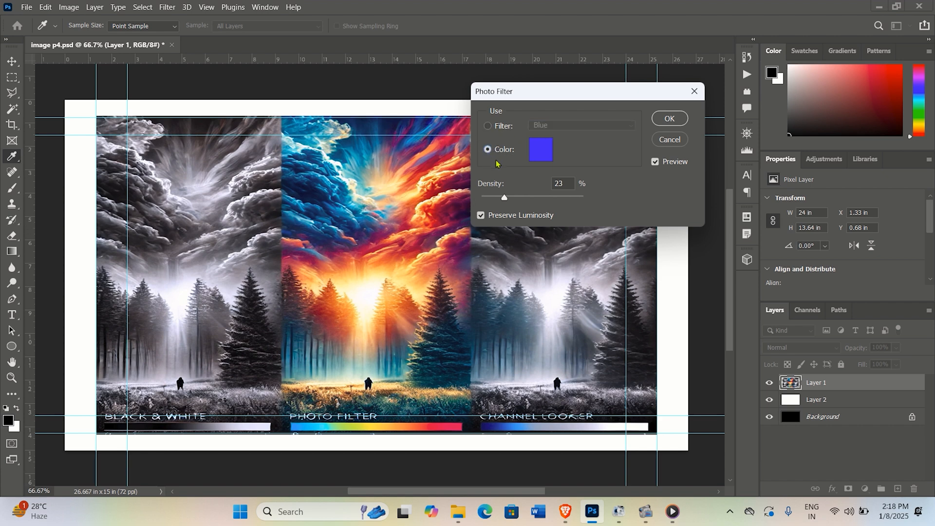
{"action": "left_click", "coordinate": [540, 151]}
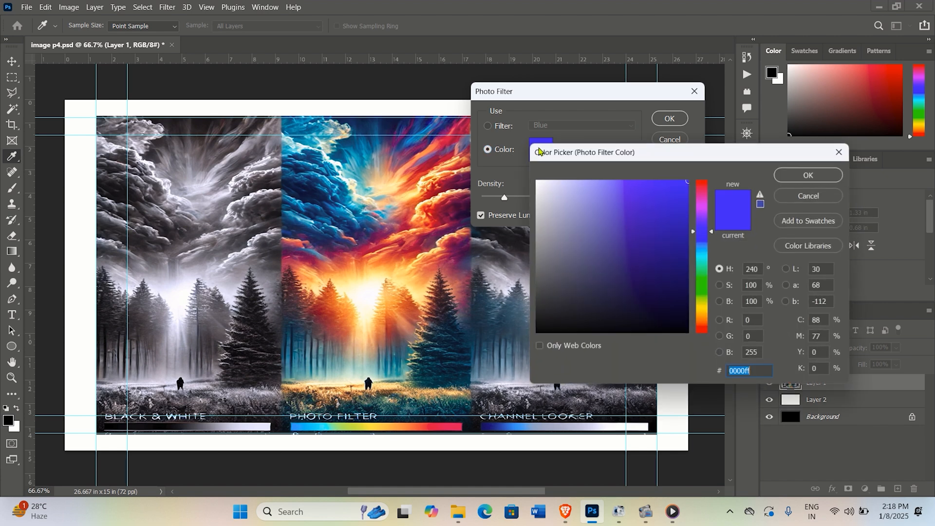
{"action": "left_click", "coordinate": [703, 206]}
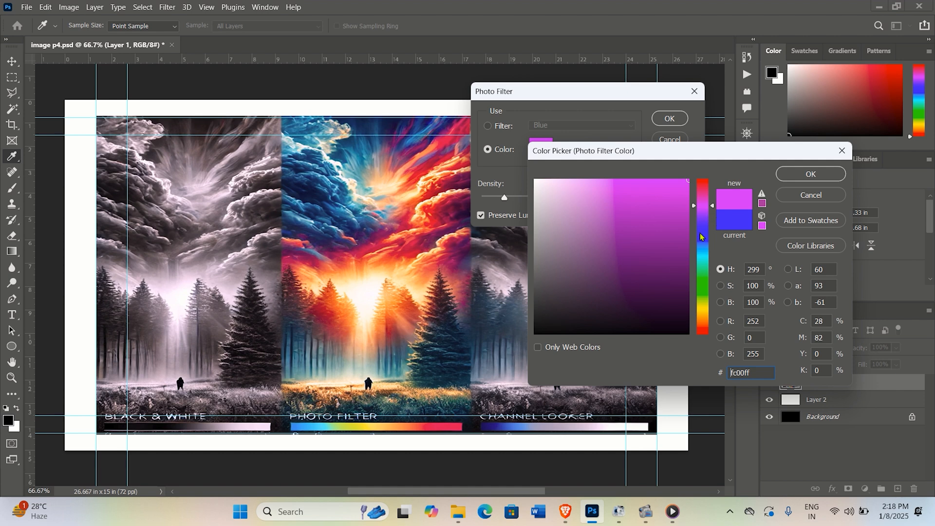
{"action": "left_click_drag", "start_coordinate": [692, 156], "coordinate": [785, 127]}
{"action": "mouse_move", "coordinate": [739, 199]}
{"action": "left_mouse_down"}
{"action": "mouse_move", "coordinate": [771, 237]}
{"action": "mouse_move", "coordinate": [695, 151]}
{"action": "left_mouse_up"}
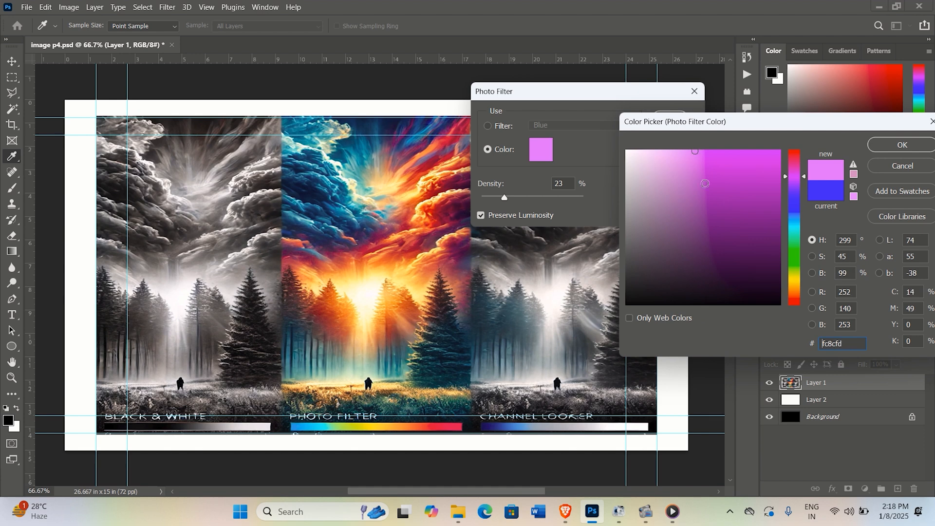
{"action": "left_click", "coordinate": [896, 167]}
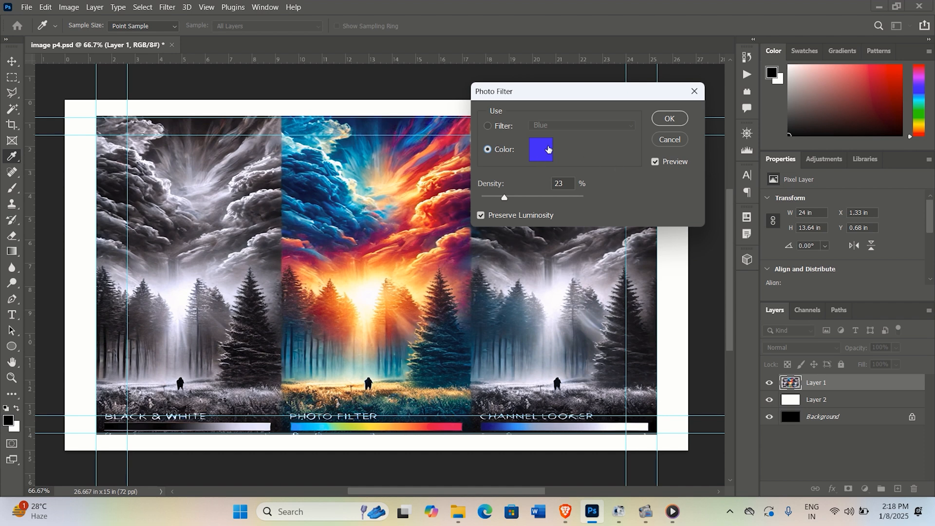
- Try the blue custom photo filter color at 38% density, and leave the Photo Filter adjustment
{"action": "mouse_move", "coordinate": [504, 197]}
{"action": "left_mouse_down"}
{"action": "mouse_move", "coordinate": [555, 197]}
{"action": "mouse_move", "coordinate": [520, 195]}
{"action": "left_mouse_up"}
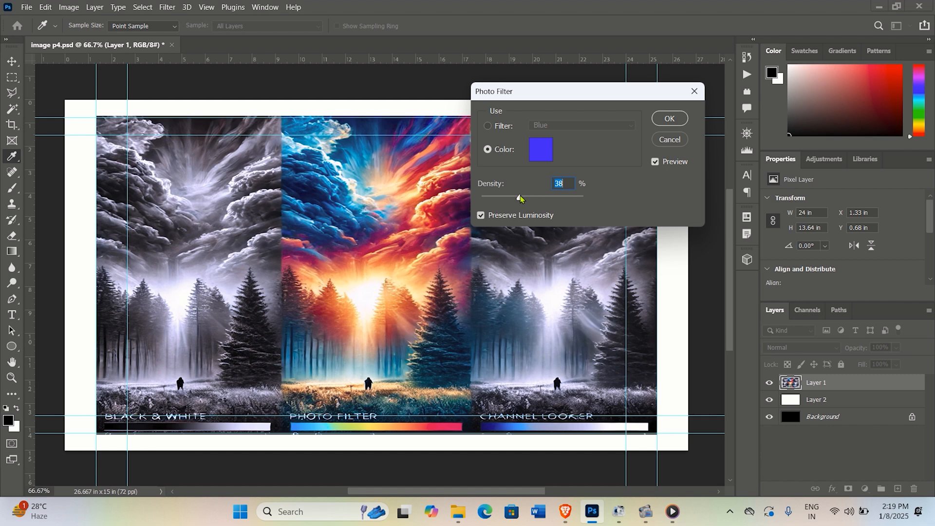
{"action": "key", "text": "Return"}
{"action": "key", "text": "v"}
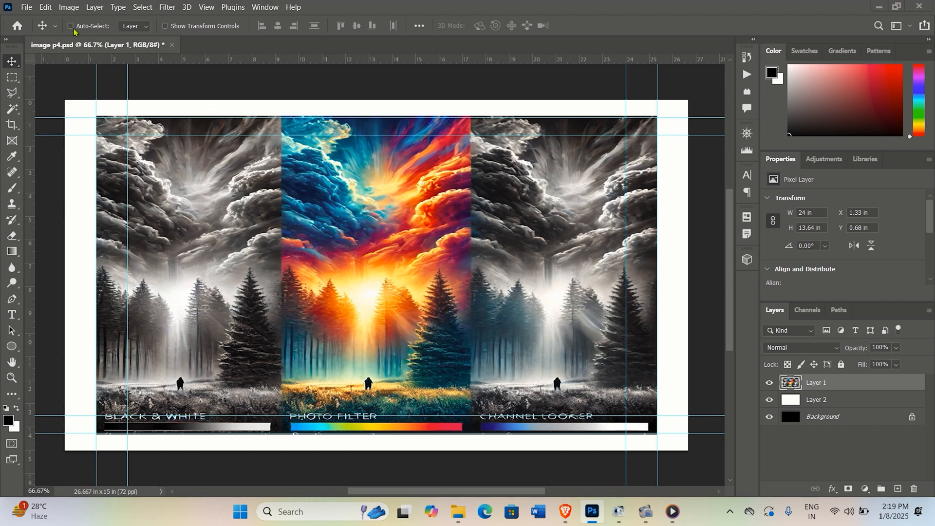
- Open the Channel Mixer adjustment for Layer 1 and move its dialog off the colored middle panel of the image
{"action": "left_click", "coordinate": [68, 8]}
{"action": "mouse_move", "coordinate": [88, 39]}
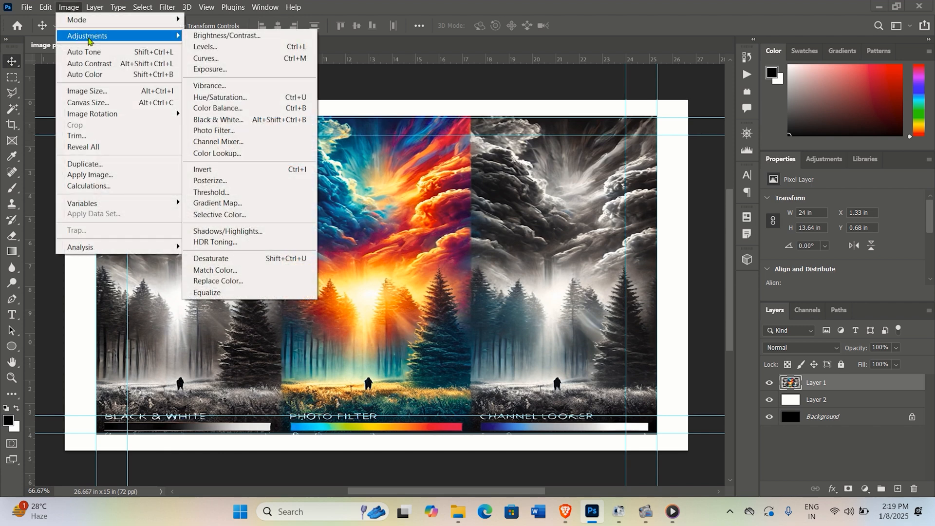
{"action": "left_click", "coordinate": [268, 144]}
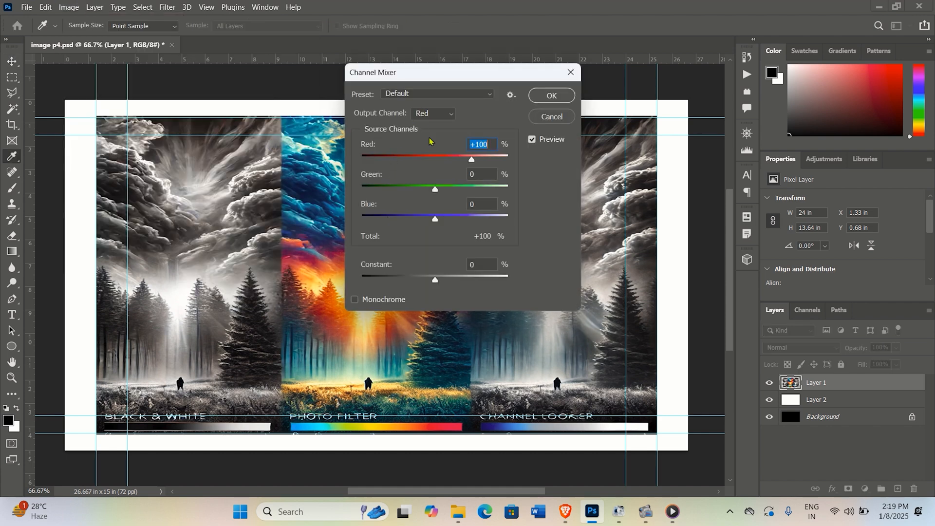
{"action": "left_click_drag", "start_coordinate": [439, 83], "coordinate": [578, 91]}
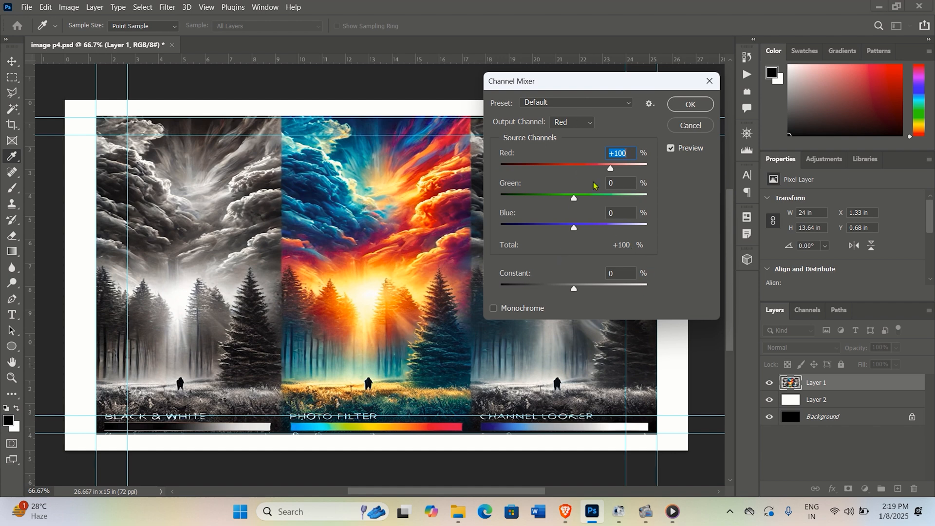
- Try the Channel Mixer presets Black & White Infrared, Black & White with Blue Filter and Black & White with Green Filter
{"action": "left_click", "coordinate": [564, 103]}
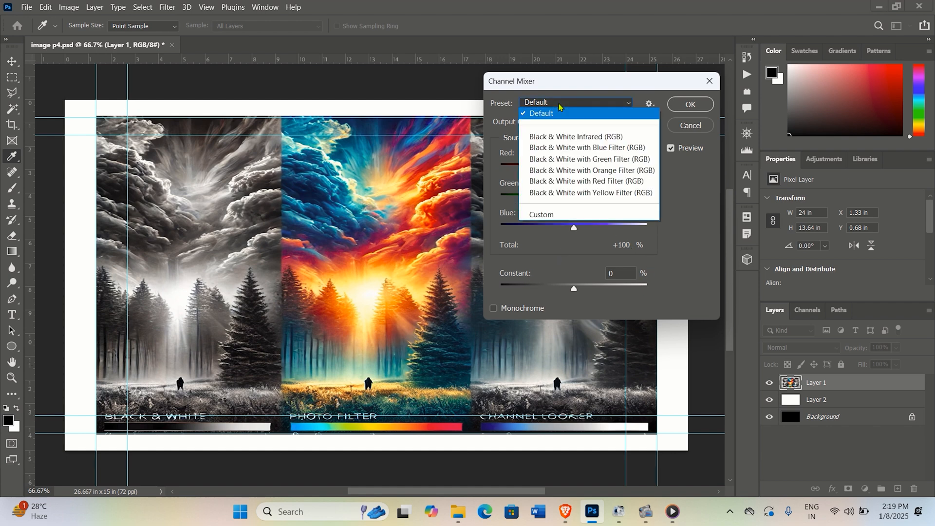
{"action": "left_click", "coordinate": [592, 138]}
{"action": "left_click", "coordinate": [590, 108]}
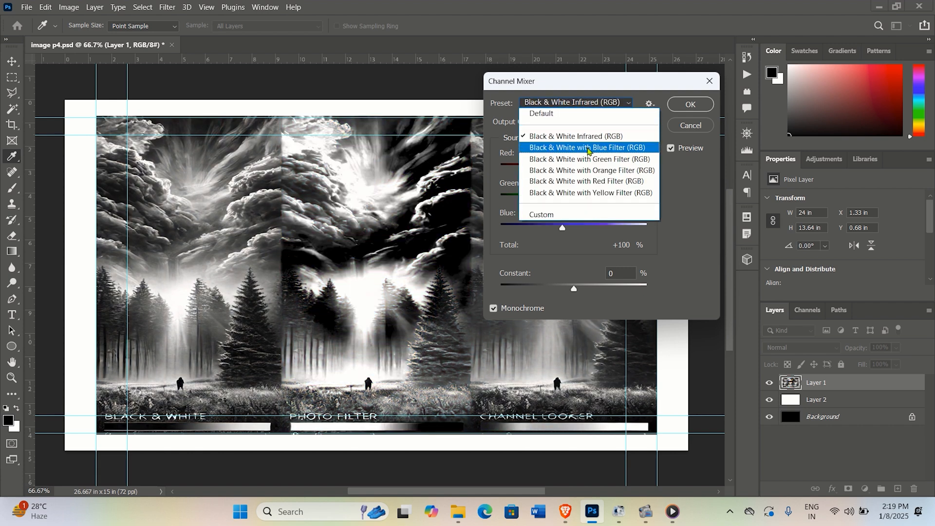
{"action": "left_click", "coordinate": [588, 148]}
{"action": "left_click", "coordinate": [589, 102]}
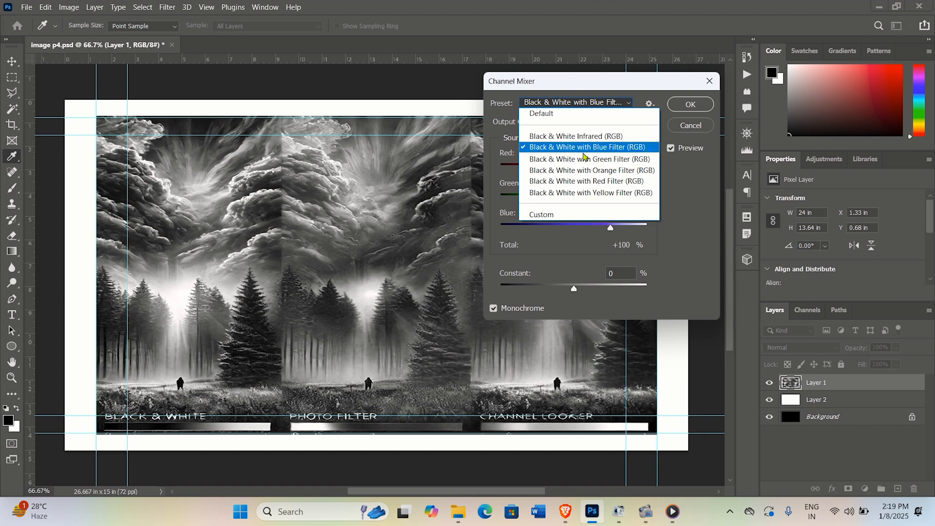
{"action": "left_click", "coordinate": [584, 159]}
- Try the Black & White with Red Filter and Yellow Filter presets, and return the Channel Mixer to Default
{"action": "left_click", "coordinate": [587, 105]}
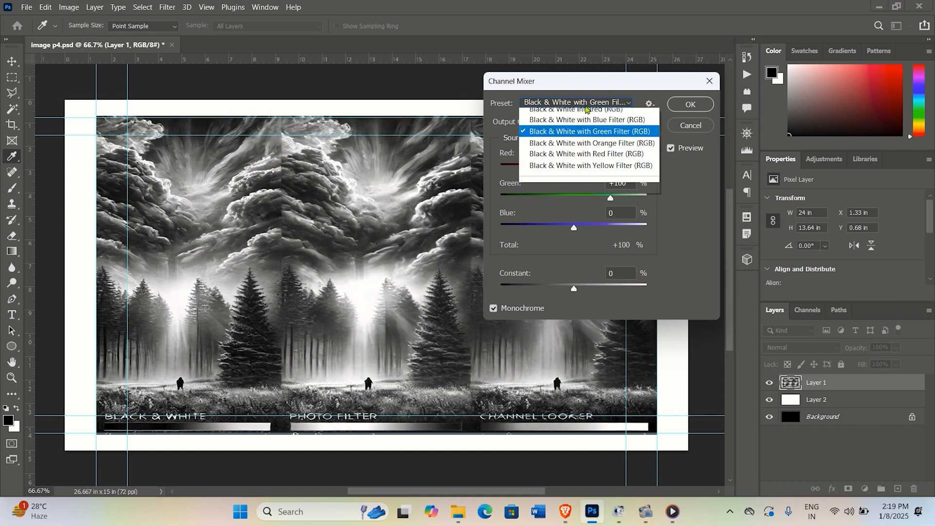
{"action": "left_click", "coordinate": [579, 181]}
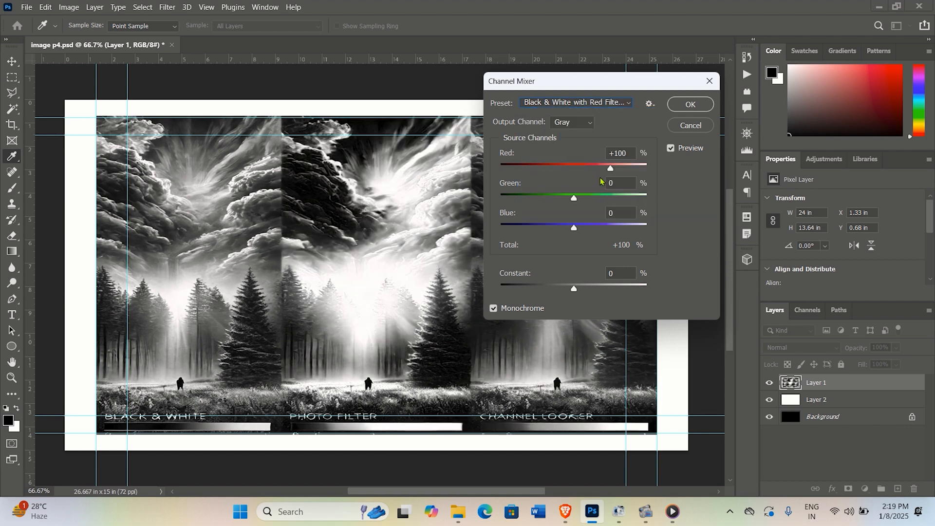
{"action": "left_click", "coordinate": [580, 107]}
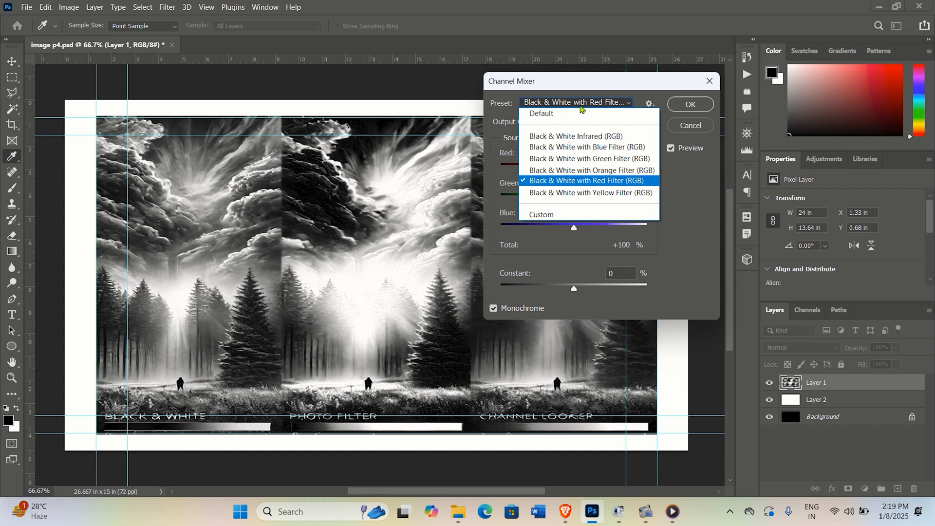
{"action": "left_click", "coordinate": [564, 194]}
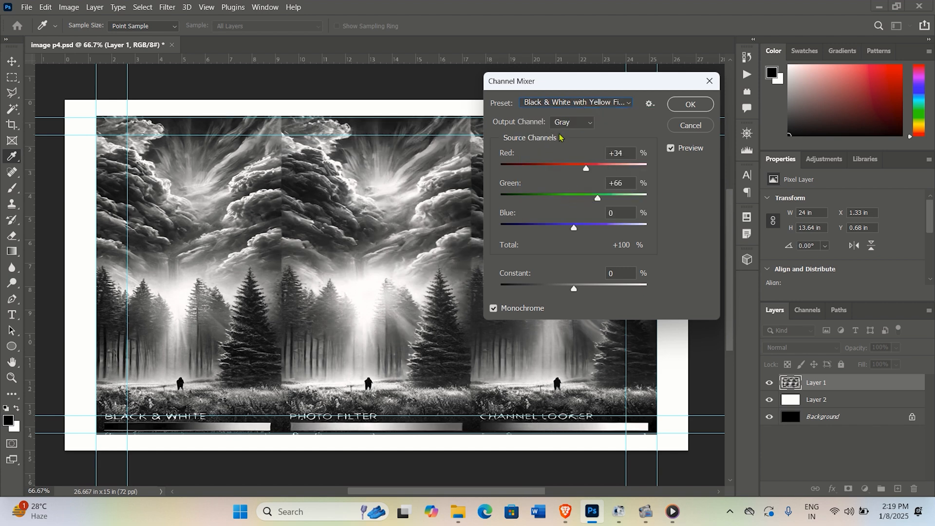
{"action": "left_click", "coordinate": [589, 124]}
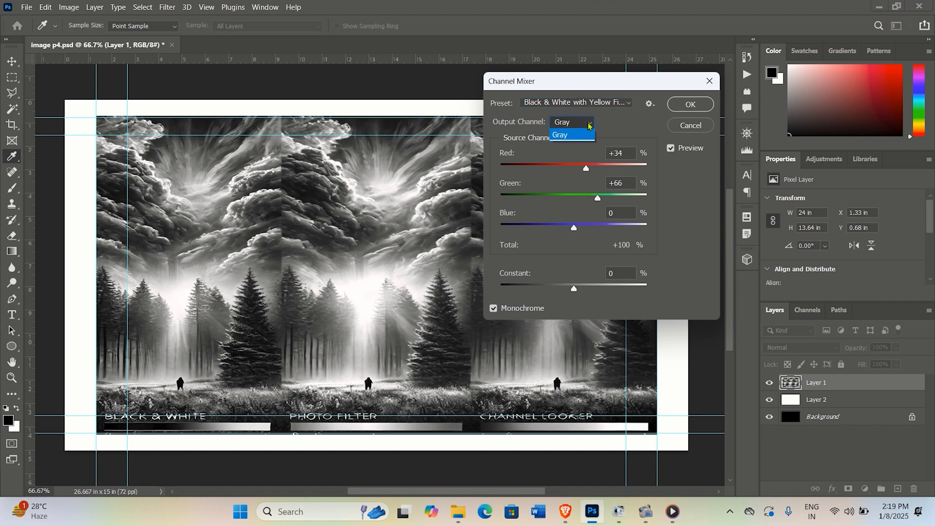
{"action": "left_click", "coordinate": [590, 126]}
{"action": "left_click", "coordinate": [591, 104]}
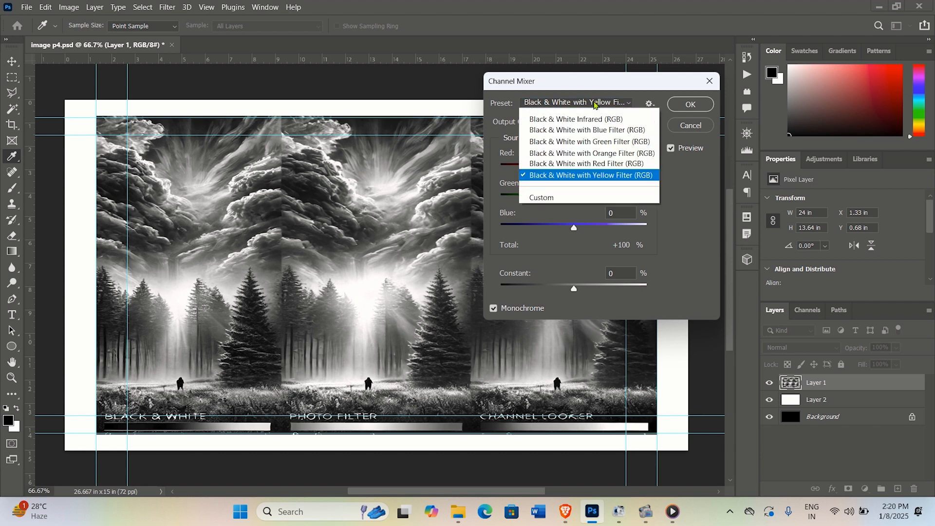
{"action": "left_click", "coordinate": [587, 115]}
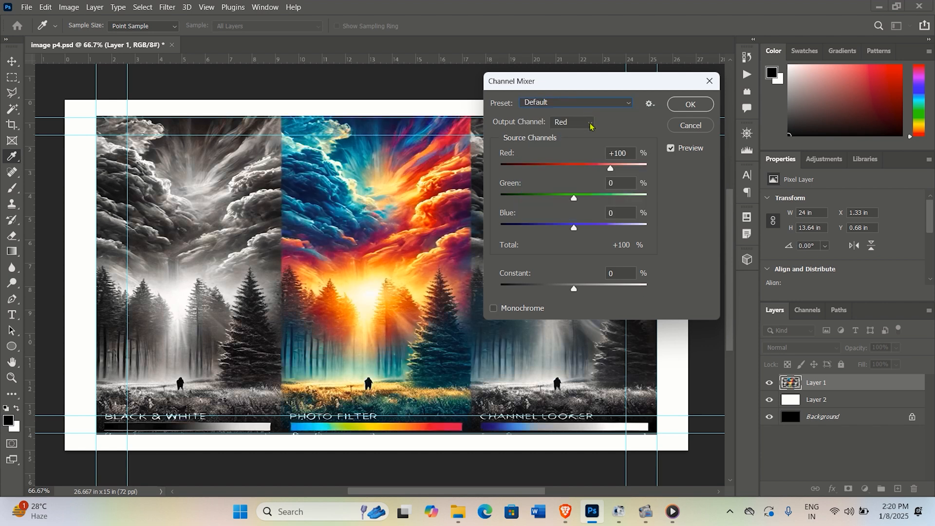
{"action": "left_click", "coordinate": [570, 124]}
{"action": "left_click", "coordinate": [577, 106]}
{"action": "left_click", "coordinate": [576, 106]}
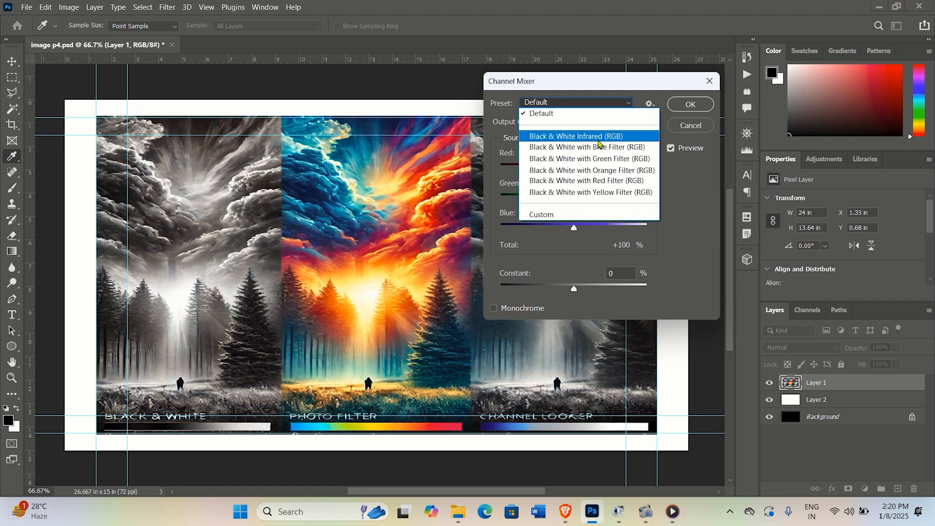
{"action": "left_click", "coordinate": [640, 99]}
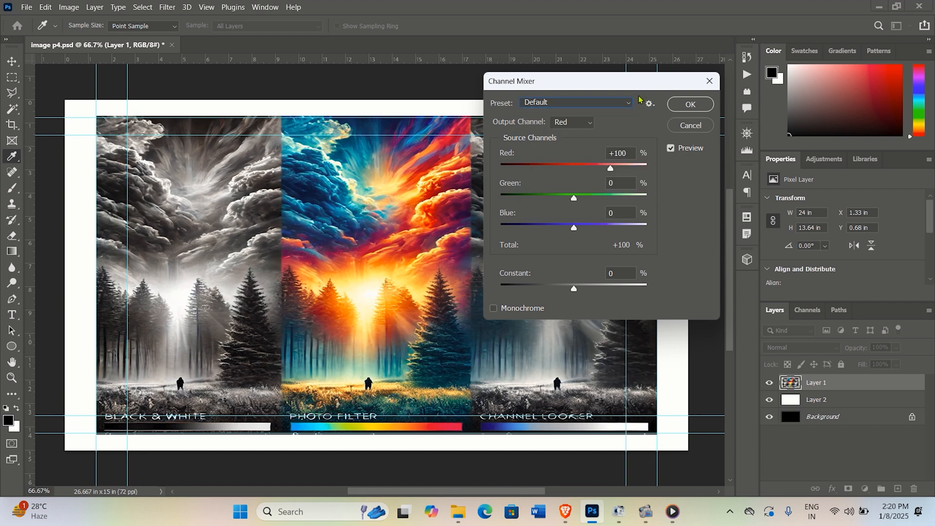
- Switch the Channel Mixer's output channel to Green and on to Blue
{"action": "left_click", "coordinate": [584, 126]}
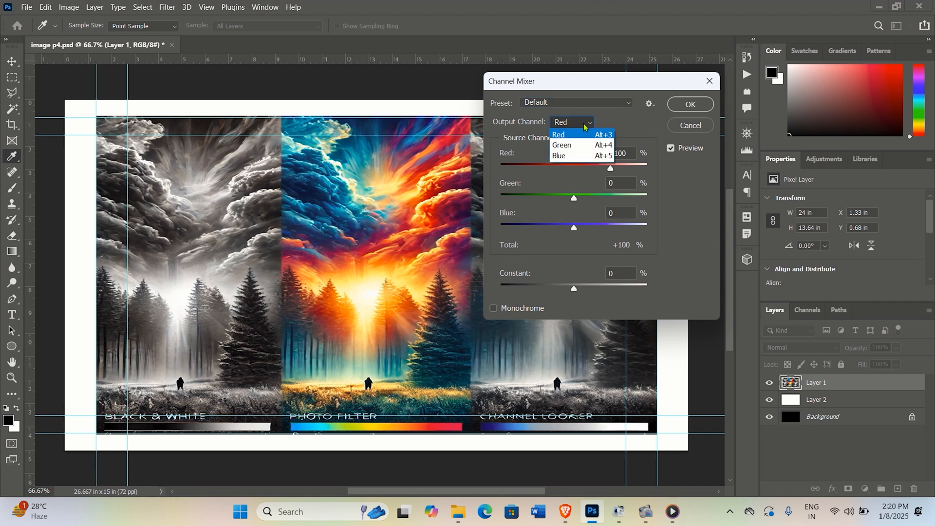
{"action": "left_click", "coordinate": [568, 145]}
{"action": "left_click", "coordinate": [562, 126]}
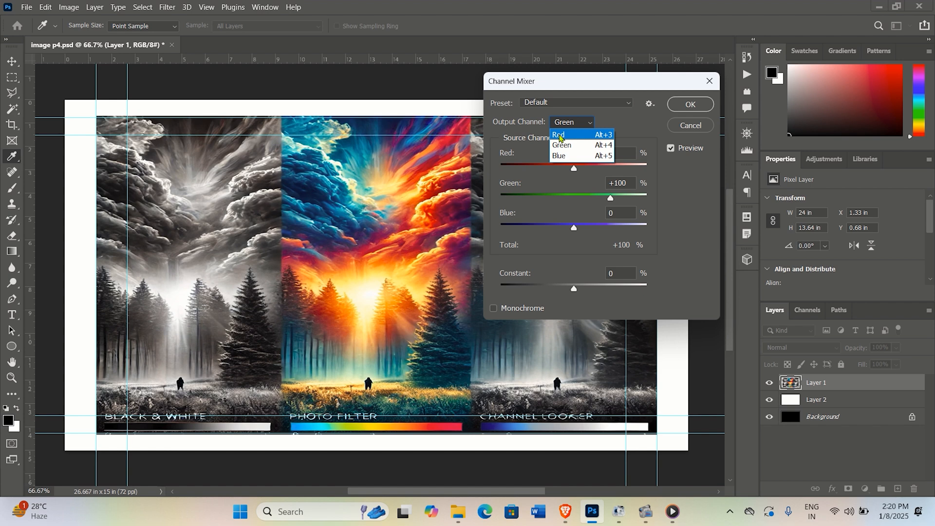
{"action": "left_click", "coordinate": [555, 157]}
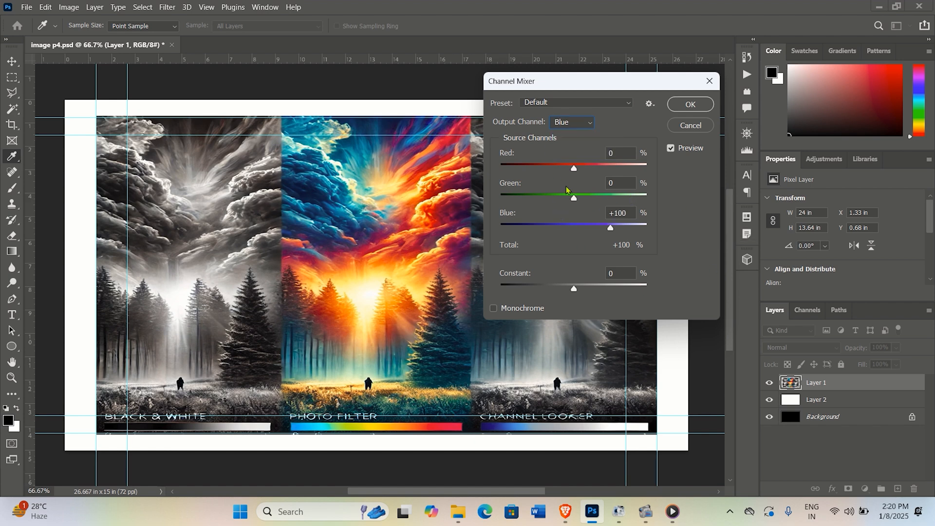
- Try the Black & White Infrared (RGB) preset again and restore the Default preset
{"action": "left_click", "coordinate": [585, 107]}
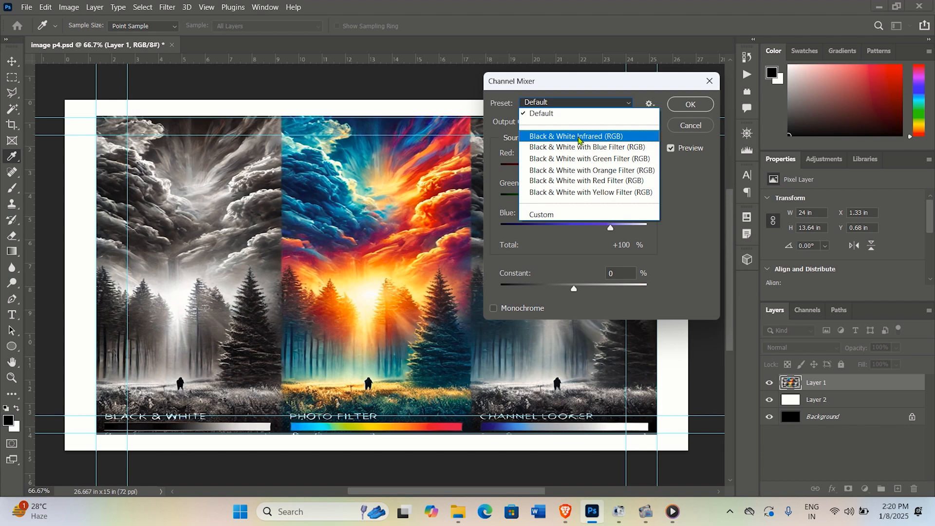
{"action": "left_click", "coordinate": [579, 139]}
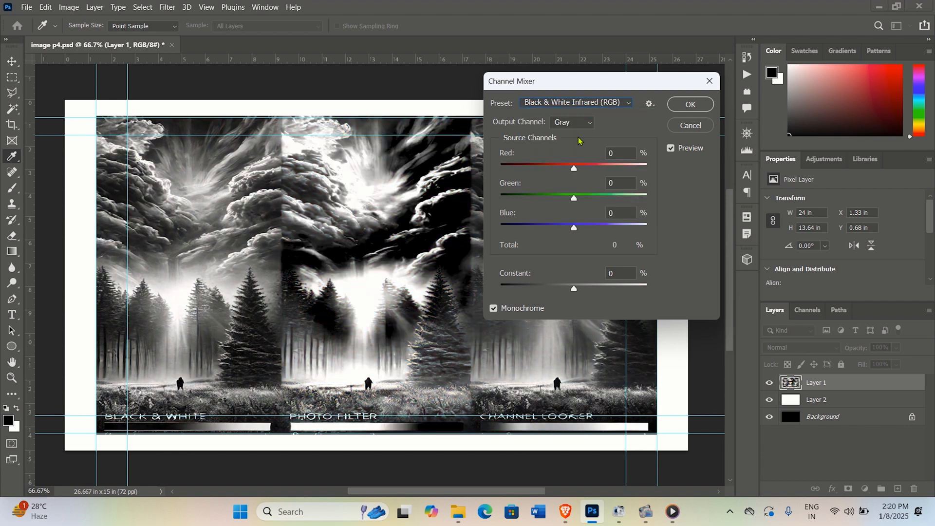
{"action": "left_click", "coordinate": [567, 113]}
{"action": "left_click", "coordinate": [565, 113]}
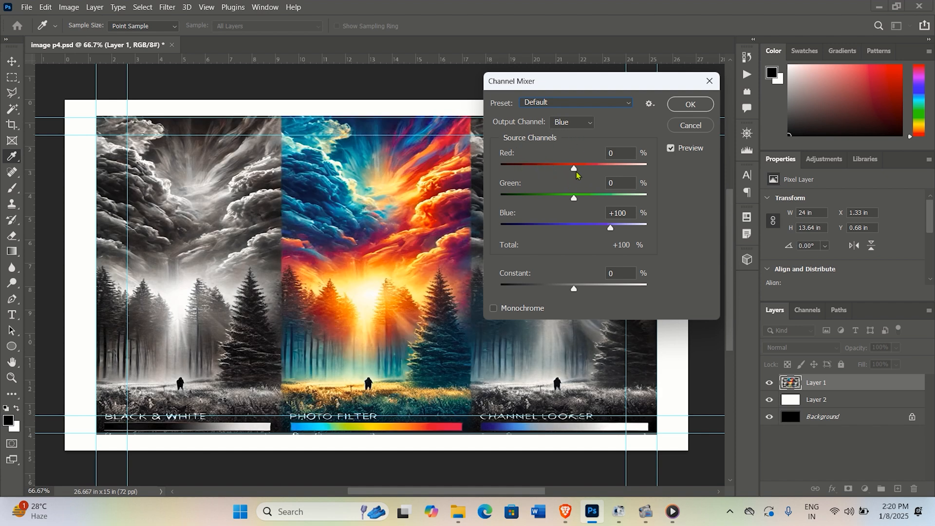
- For the Blue output channel, set Red to -49%, Green to +64%, Blue to +142% and Constant to +51%
{"action": "mouse_move", "coordinate": [574, 169]}
{"action": "left_mouse_down"}
{"action": "mouse_move", "coordinate": [590, 168]}
{"action": "mouse_move", "coordinate": [537, 168]}
{"action": "mouse_move", "coordinate": [555, 168]}
{"action": "left_mouse_up"}
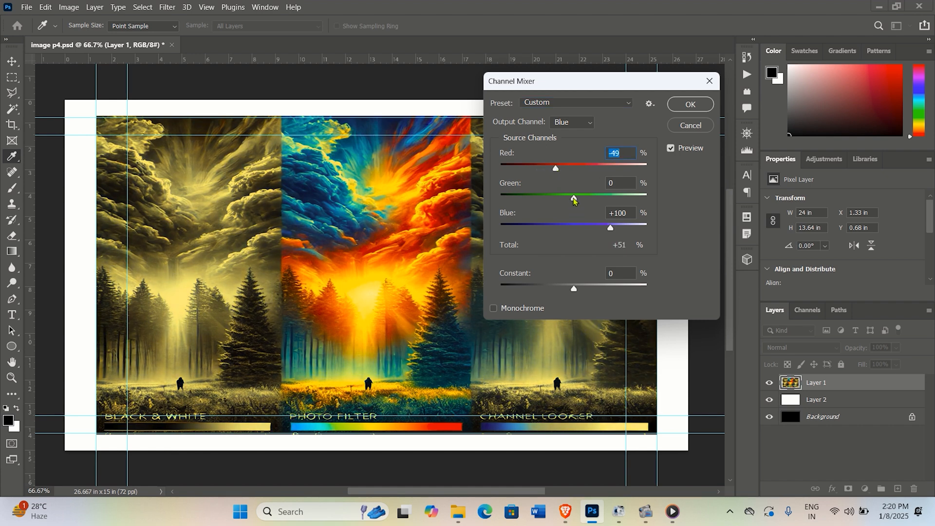
{"action": "left_click_drag", "start_coordinate": [574, 200], "coordinate": [627, 230]}
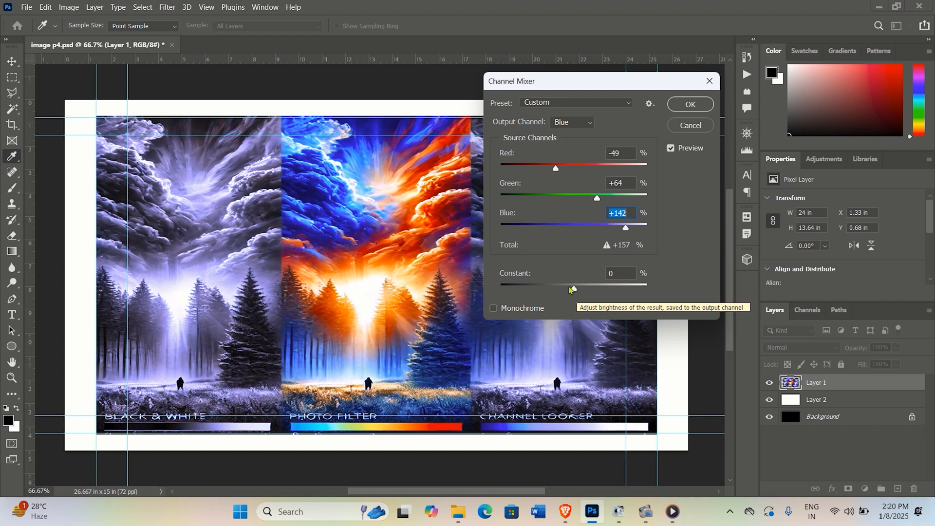
{"action": "mouse_move", "coordinate": [574, 291]}
{"action": "left_mouse_down"}
{"action": "mouse_move", "coordinate": [536, 291]}
{"action": "mouse_move", "coordinate": [593, 291]}
{"action": "left_mouse_up"}
- Try a Constant of +47% for the Red output channel
{"action": "left_click", "coordinate": [580, 127]}
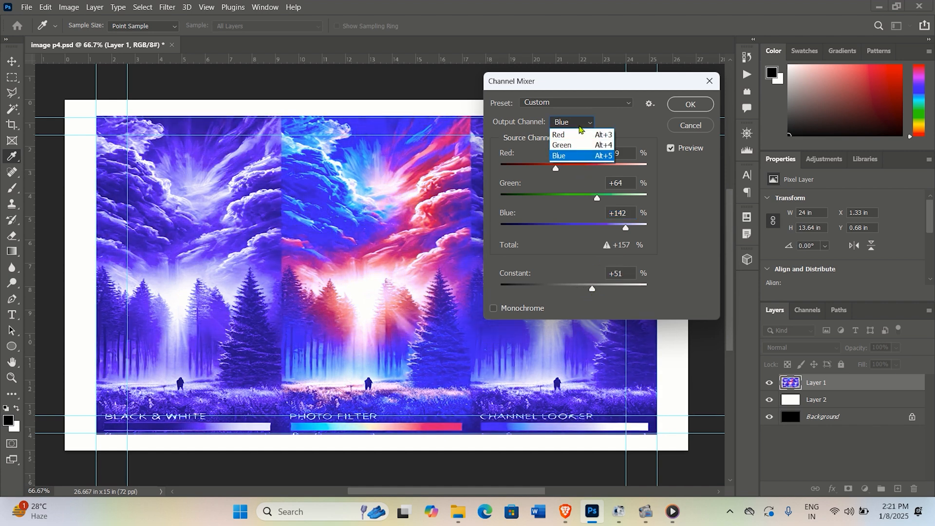
{"action": "left_click", "coordinate": [561, 138]}
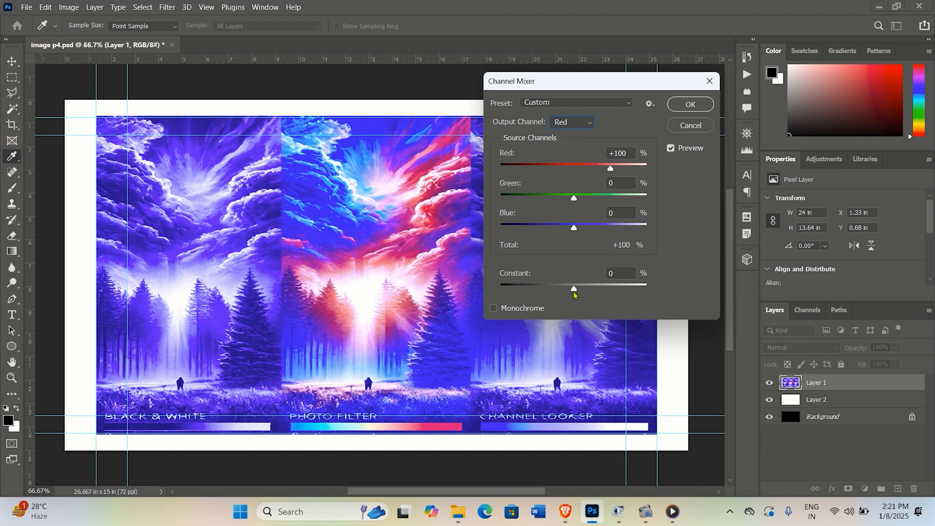
{"action": "mouse_move", "coordinate": [584, 293]}
{"action": "left_mouse_down"}
{"action": "mouse_move", "coordinate": [608, 294]}
{"action": "mouse_move", "coordinate": [584, 291]}
{"action": "mouse_move", "coordinate": [604, 295]}
{"action": "mouse_move", "coordinate": [591, 291]}
{"action": "left_mouse_up"}
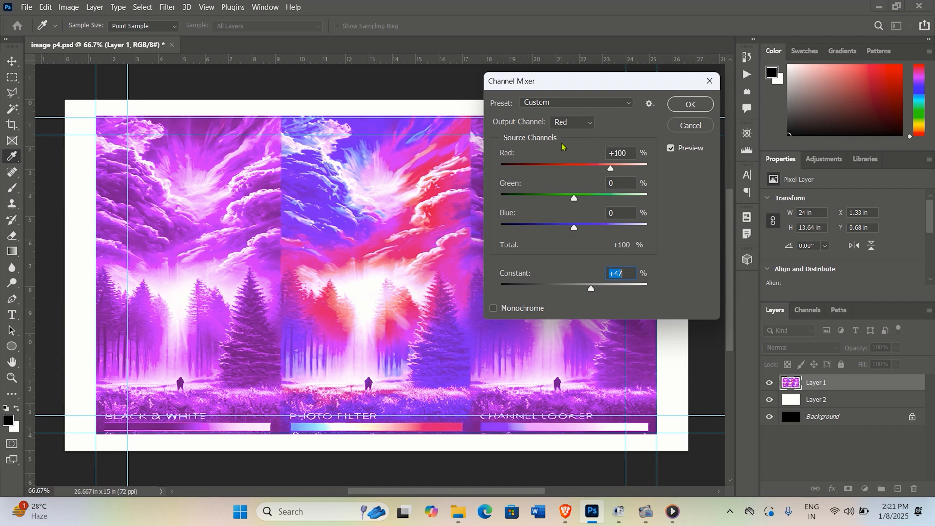
- Go through the Blue output channel to Green and set Green's Constant to +82%
{"action": "left_click", "coordinate": [580, 124]}
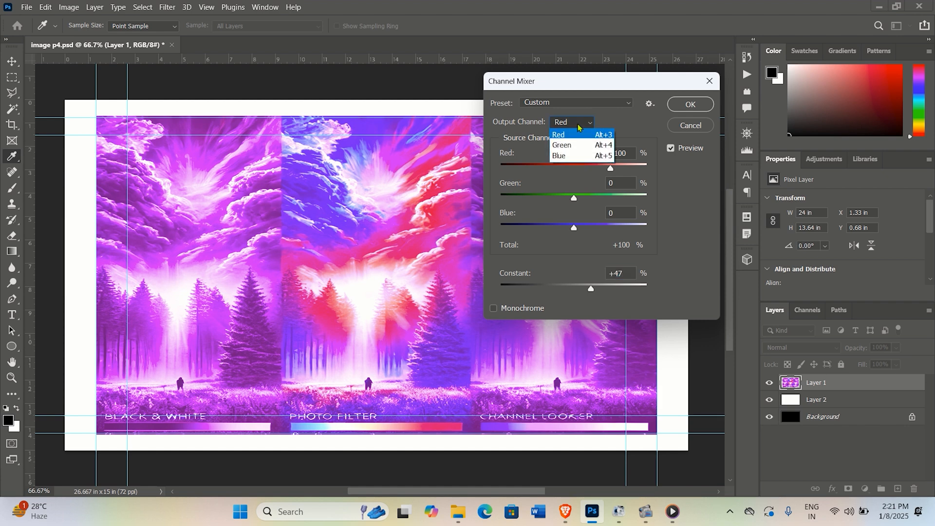
{"action": "left_click", "coordinate": [565, 157]}
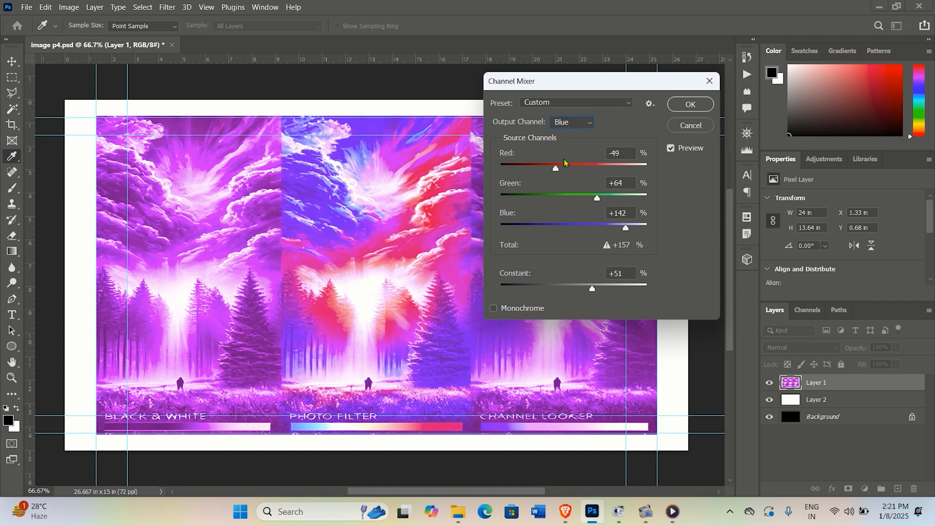
{"action": "left_click", "coordinate": [572, 125]}
{"action": "left_click", "coordinate": [565, 143]}
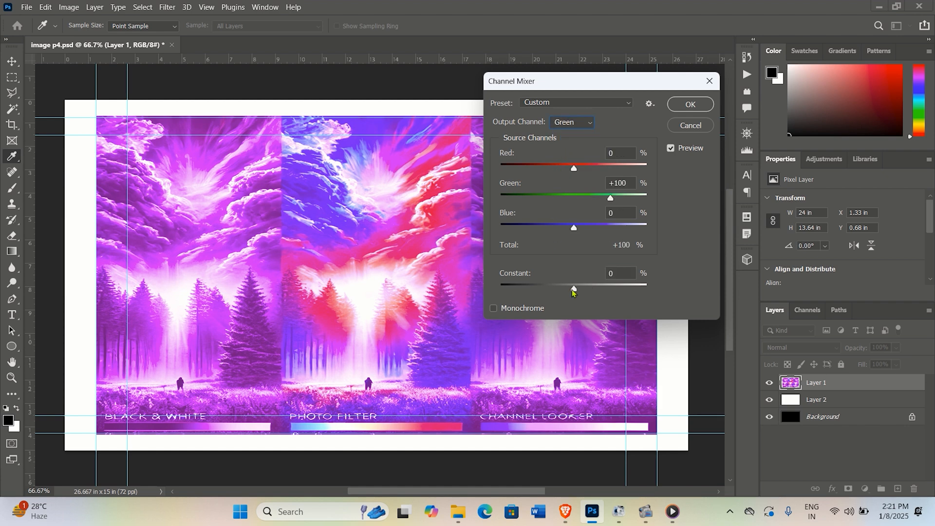
{"action": "left_click_drag", "start_coordinate": [574, 291], "coordinate": [607, 294]}
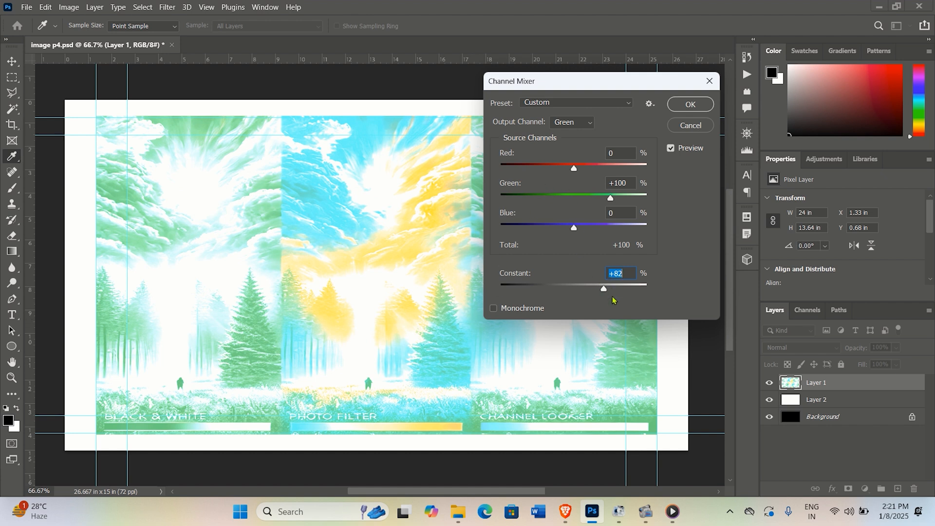
- Raise the Red output channel's Constant to +112%
{"action": "left_click", "coordinate": [574, 124]}
{"action": "left_click", "coordinate": [575, 134]}
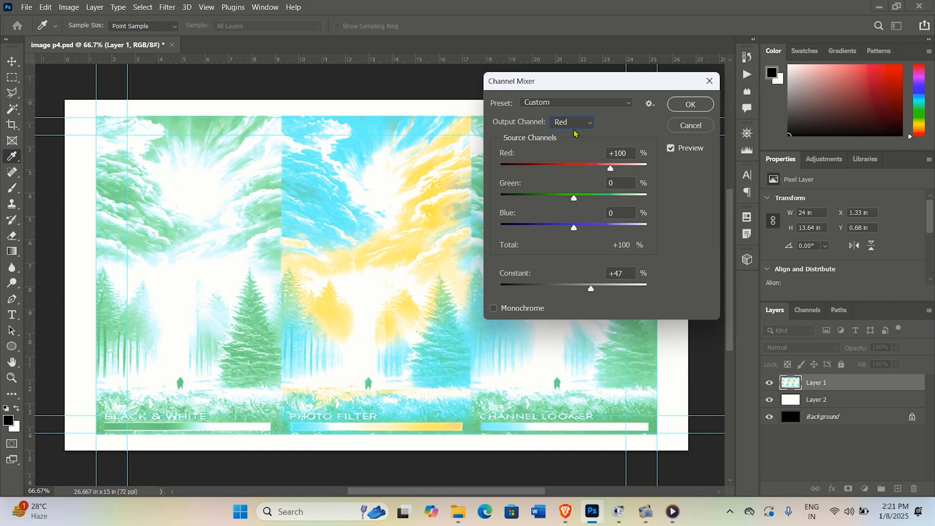
{"action": "left_click_drag", "start_coordinate": [593, 290], "coordinate": [614, 302]}
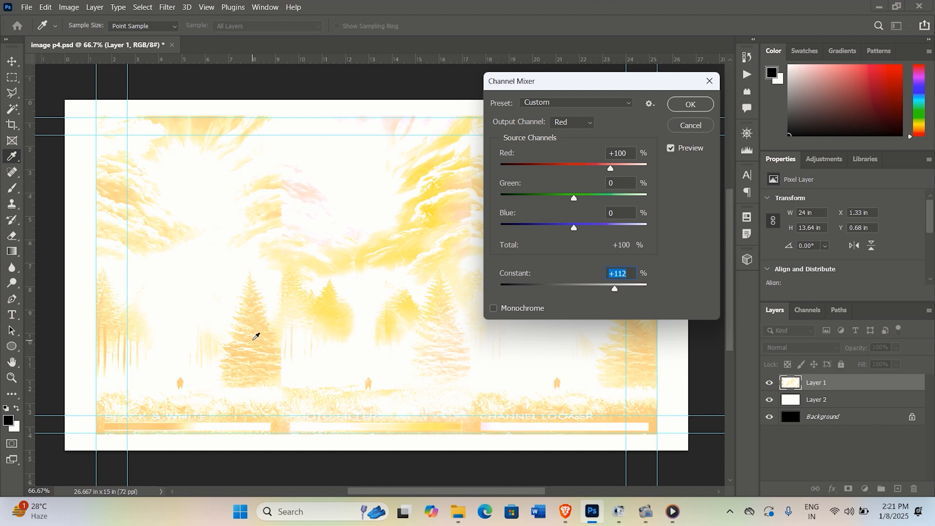
- Try a Constant of +144% for the Blue output channel and -200% for the Green output channel
{"action": "left_click", "coordinate": [573, 123]}
{"action": "left_click", "coordinate": [568, 153]}
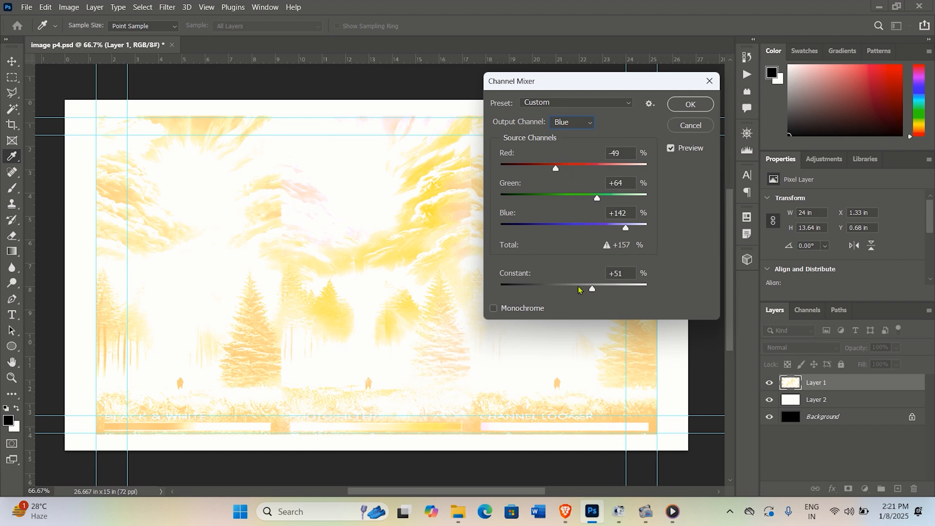
{"action": "left_click_drag", "start_coordinate": [592, 290], "coordinate": [627, 292]}
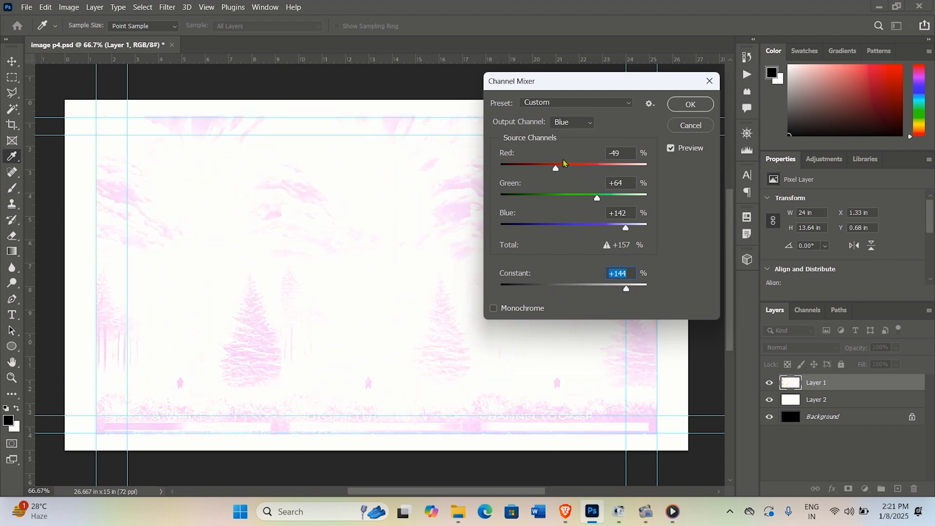
{"action": "left_click", "coordinate": [571, 124]}
{"action": "left_click", "coordinate": [565, 145]}
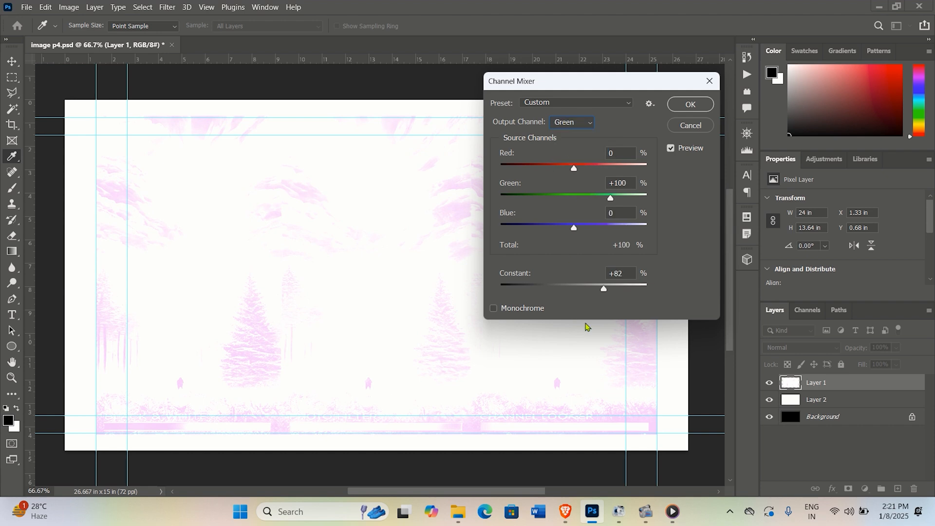
{"action": "left_click_drag", "start_coordinate": [610, 294], "coordinate": [497, 291]}
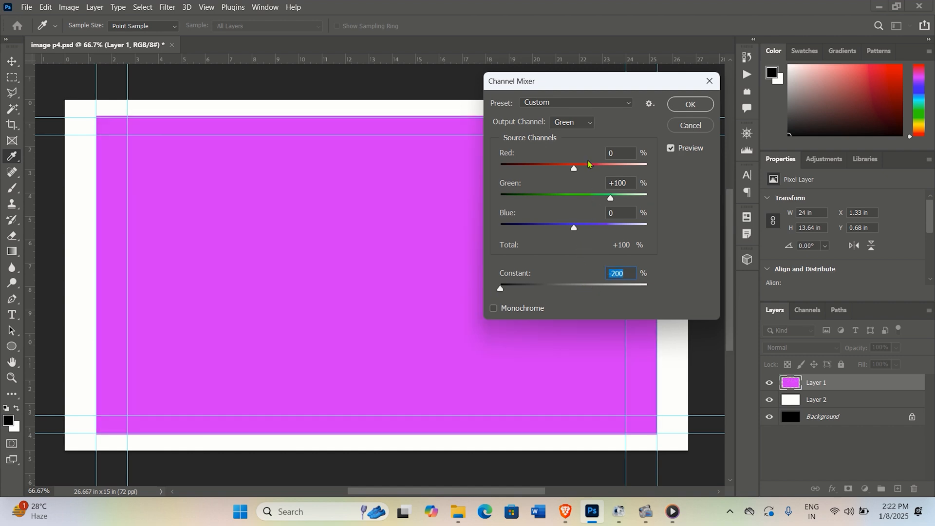
- Try a Constant of +4% for the Red output channel and +29% for the Blue output channel
{"action": "left_click", "coordinate": [573, 122]}
{"action": "left_click", "coordinate": [567, 139]}
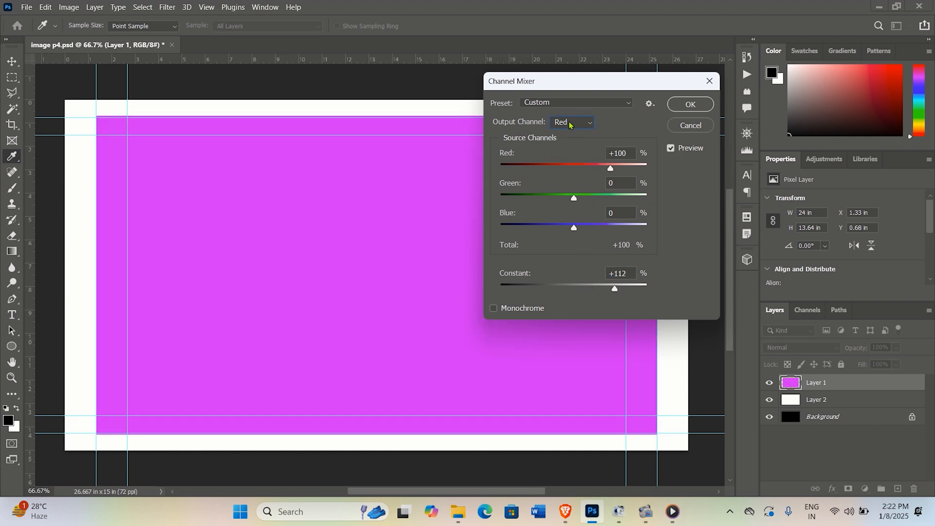
{"action": "left_click_drag", "start_coordinate": [615, 288], "coordinate": [575, 289]}
{"action": "left_click", "coordinate": [569, 125]}
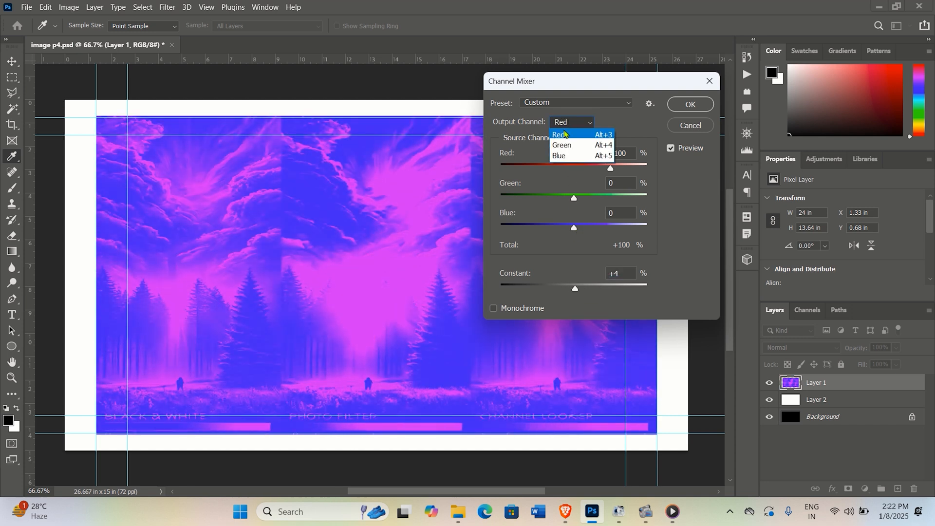
{"action": "left_click", "coordinate": [561, 156]}
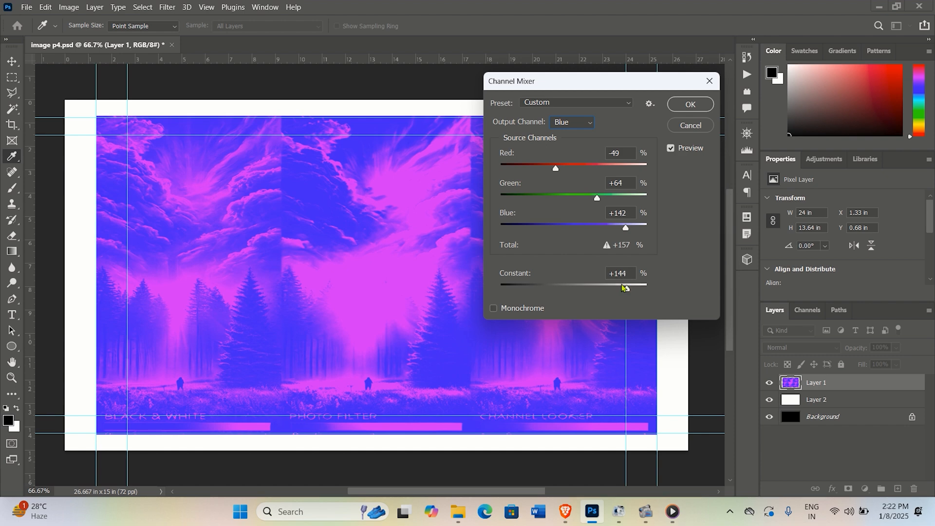
{"action": "left_click_drag", "start_coordinate": [623, 286], "coordinate": [585, 289]}
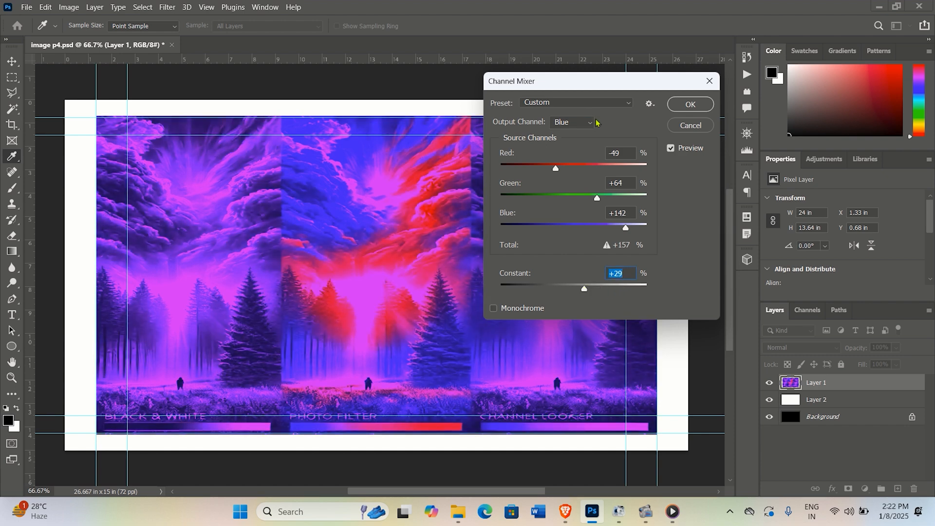
- Try the Channel Mixer's Monochrome option on and off, and discard the whole adjustment
{"action": "left_click", "coordinate": [517, 309]}
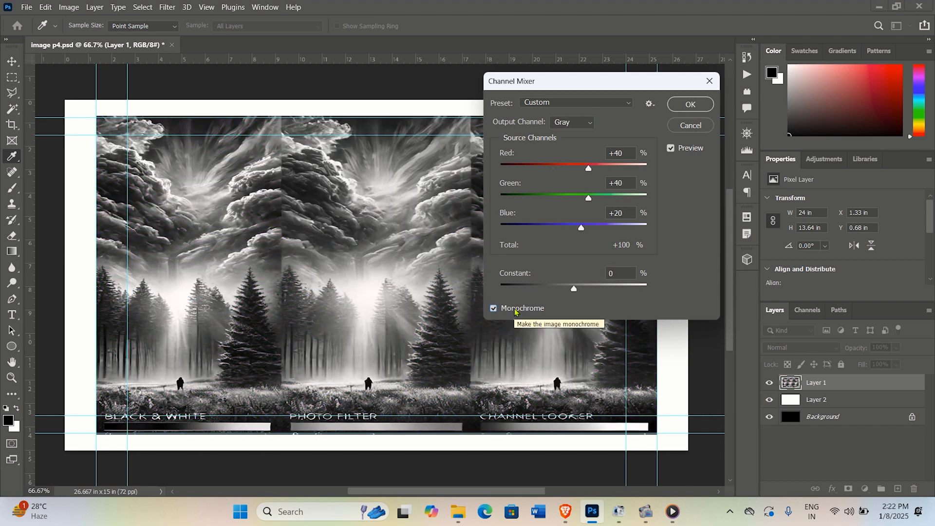
{"action": "left_click", "coordinate": [516, 312]}
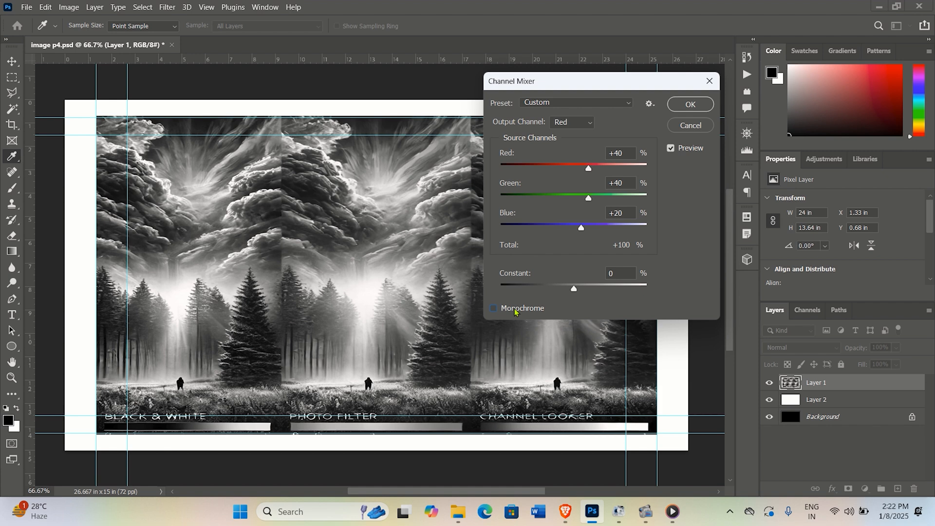
{"action": "left_click", "coordinate": [696, 130]}
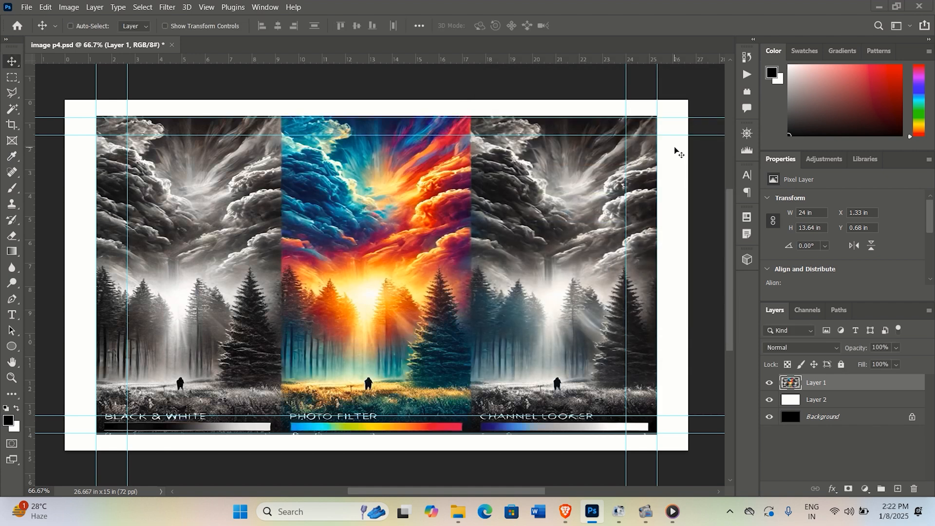
- Start a Color Lookup adjustment on Layer 1 and preview the 2Strip.look 3D LUT
{"action": "key", "text": "v"}
{"action": "left_click", "coordinate": [68, 7]}
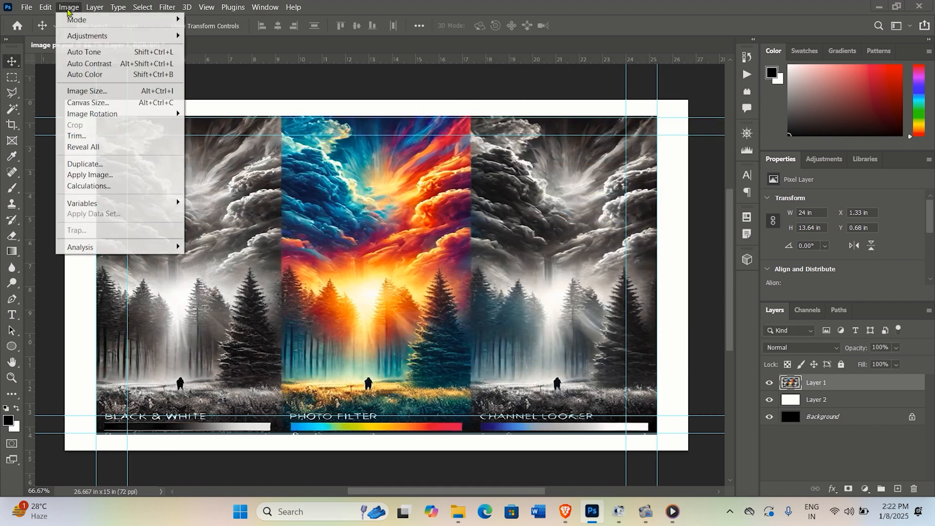
{"action": "mouse_move", "coordinate": [83, 35]}
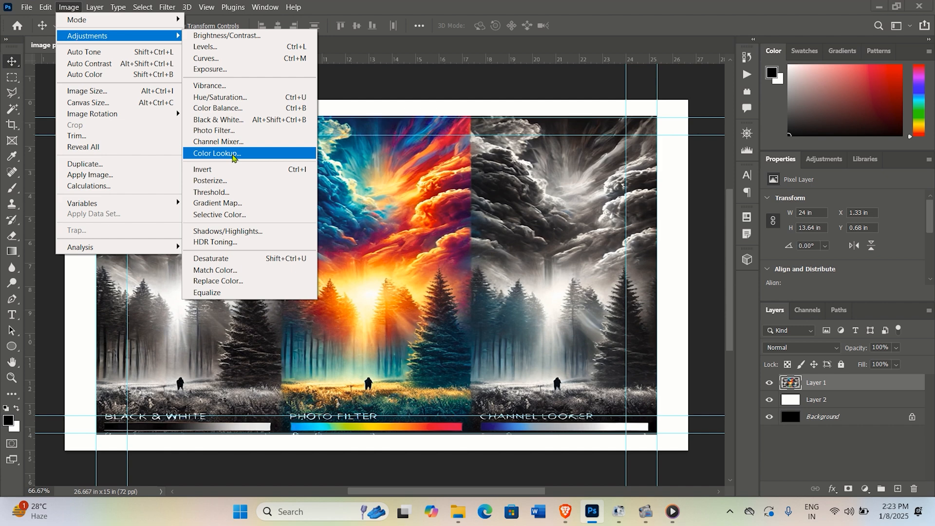
{"action": "left_click", "coordinate": [235, 155]}
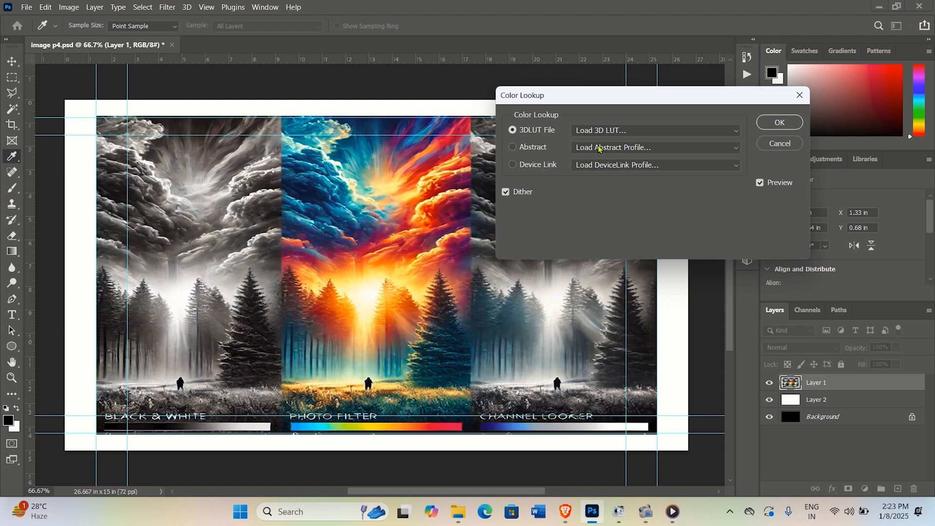
{"action": "left_click", "coordinate": [640, 132]}
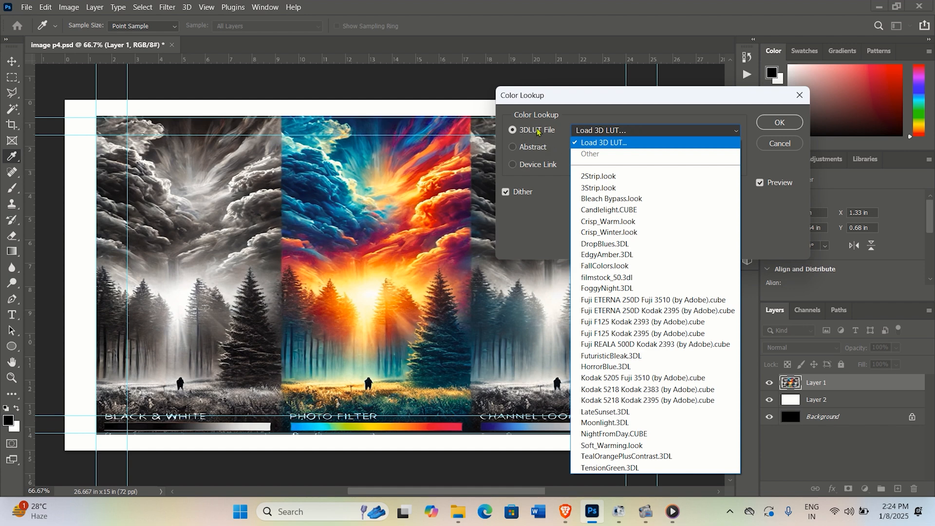
{"action": "left_click", "coordinate": [606, 180]}
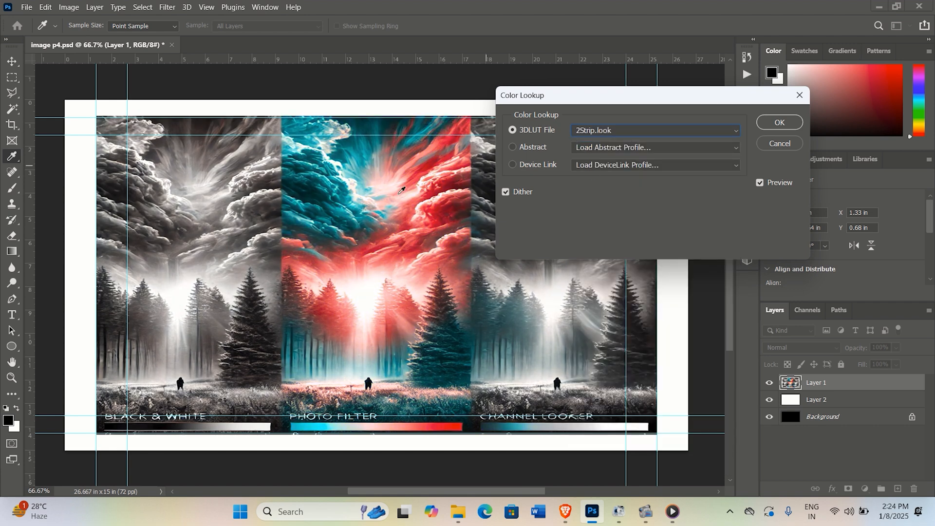
- Compare the 3Strip.look, Bleach Bypass.look and Candlelight.CUBE 3D LUTs on the image
{"action": "left_click", "coordinate": [604, 135]}
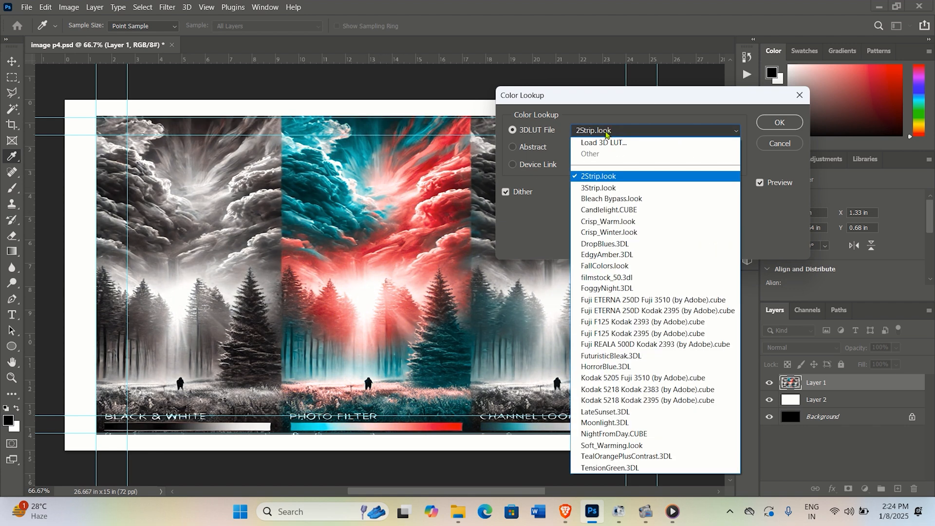
{"action": "left_click", "coordinate": [596, 189]}
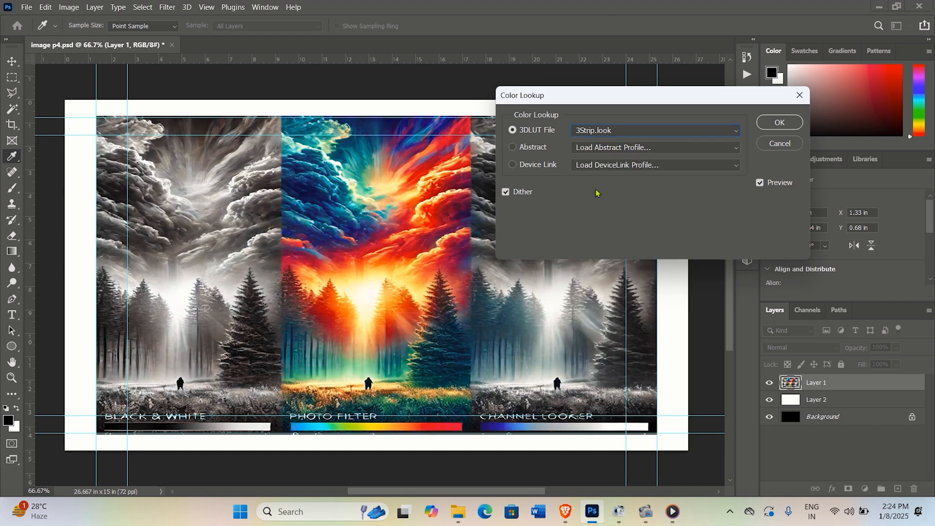
{"action": "left_click", "coordinate": [600, 134]}
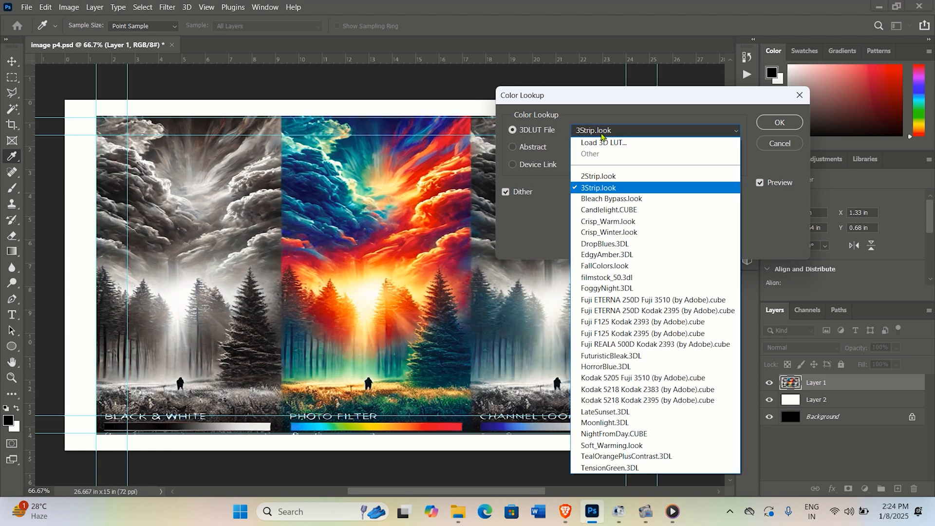
{"action": "left_click", "coordinate": [609, 199]}
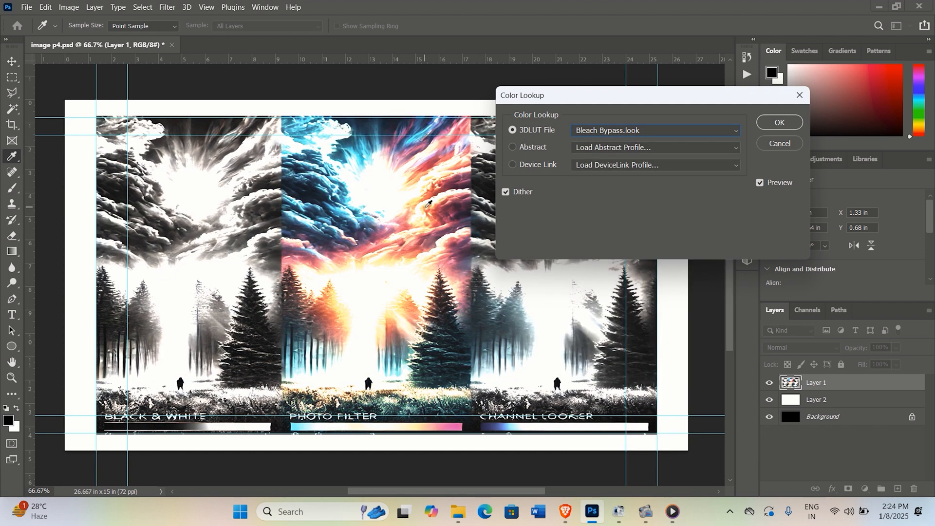
{"action": "left_click", "coordinate": [616, 135]}
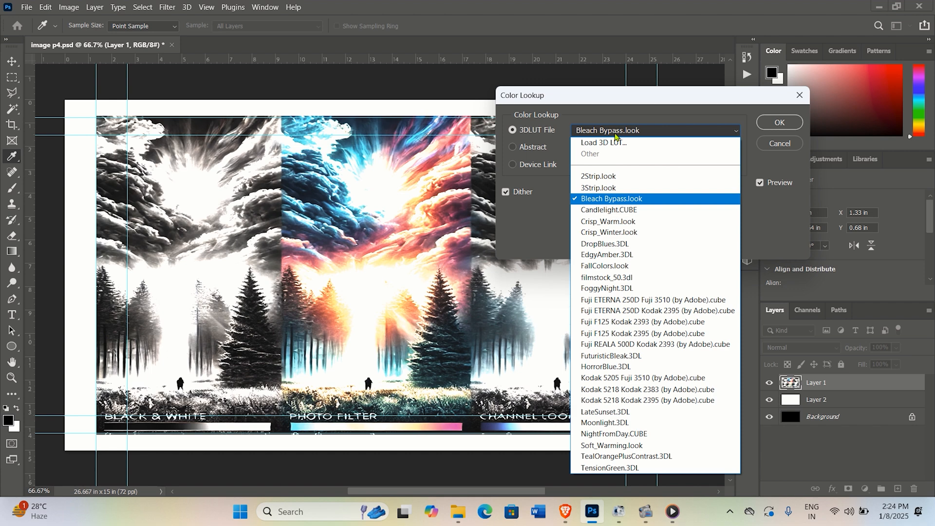
{"action": "left_click", "coordinate": [609, 210]}
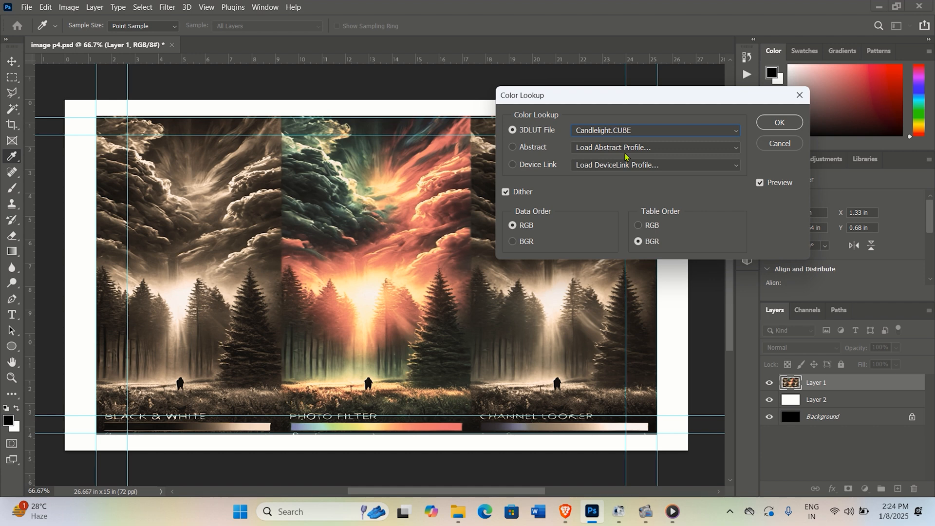
- Compare the Crisp_Warm.look, DropBlues.3DL and EdgyAmber.3DL 3D LUTs on the image
{"action": "left_click", "coordinate": [636, 130]}
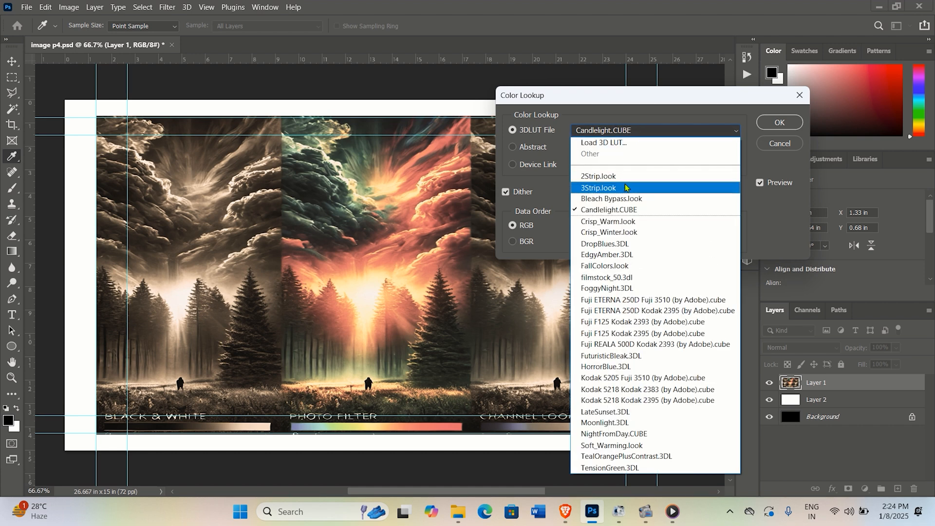
{"action": "left_click", "coordinate": [627, 223]}
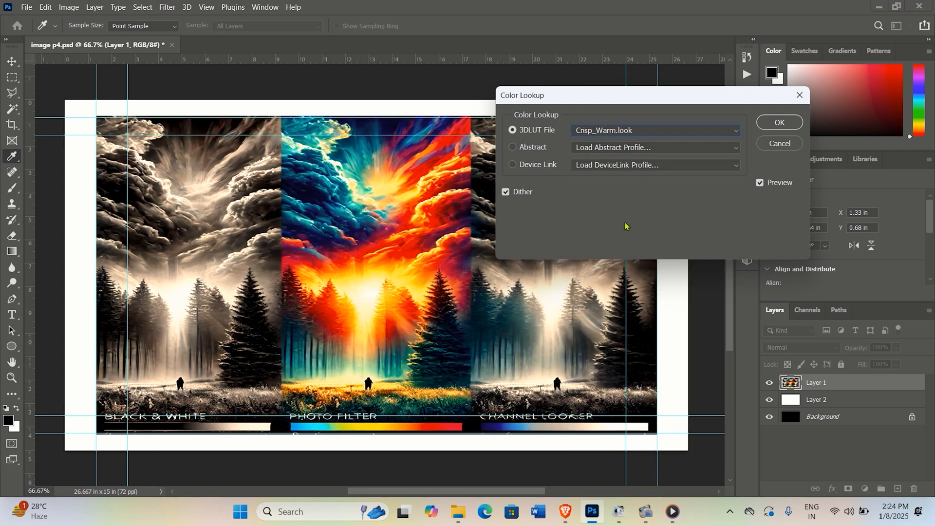
{"action": "left_click", "coordinate": [645, 135]}
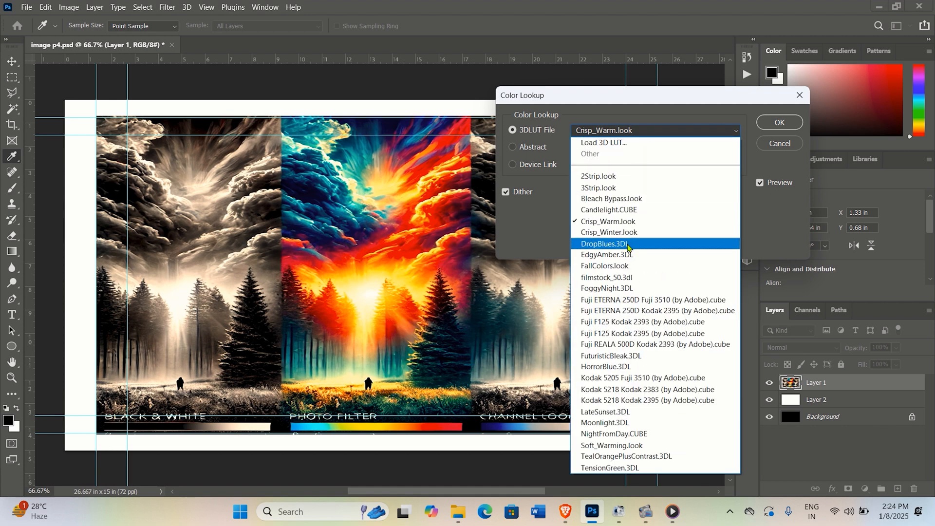
{"action": "left_click", "coordinate": [628, 244]}
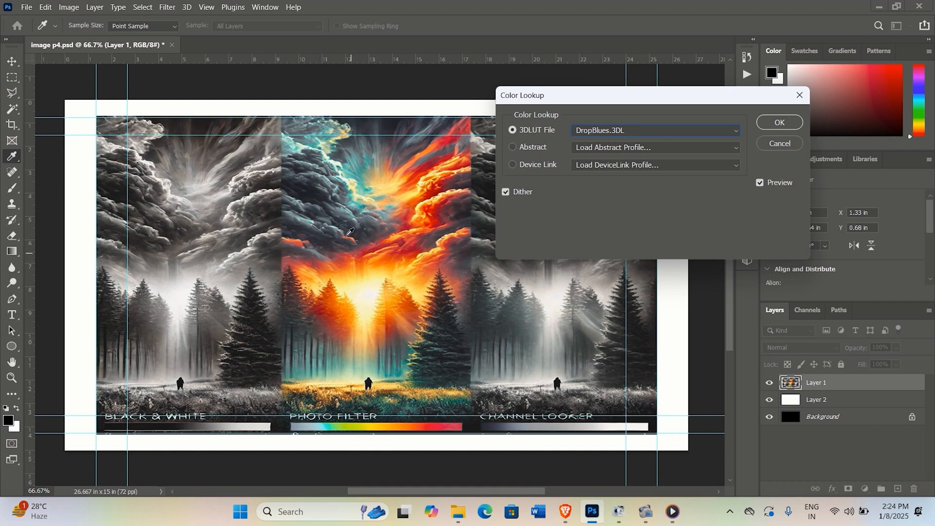
{"action": "left_click", "coordinate": [610, 132]}
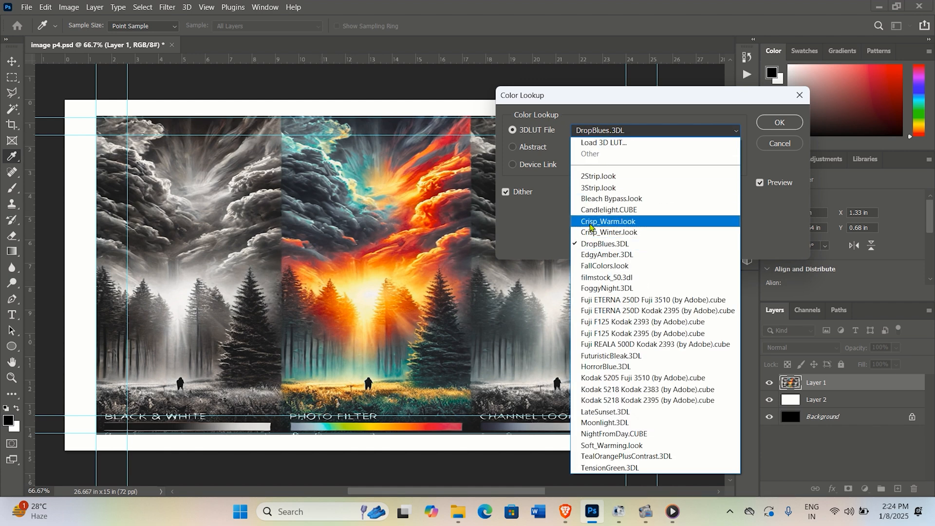
{"action": "left_click", "coordinate": [608, 255]}
- Preview the FallColors.look and filmstock_50.3dl 3D LUTs on the image
{"action": "left_click", "coordinate": [643, 131]}
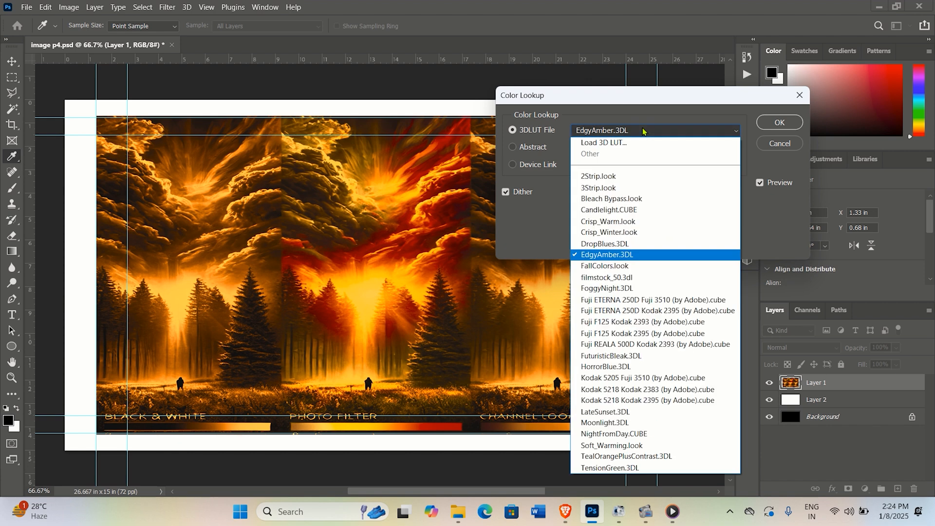
{"action": "left_click", "coordinate": [609, 266]}
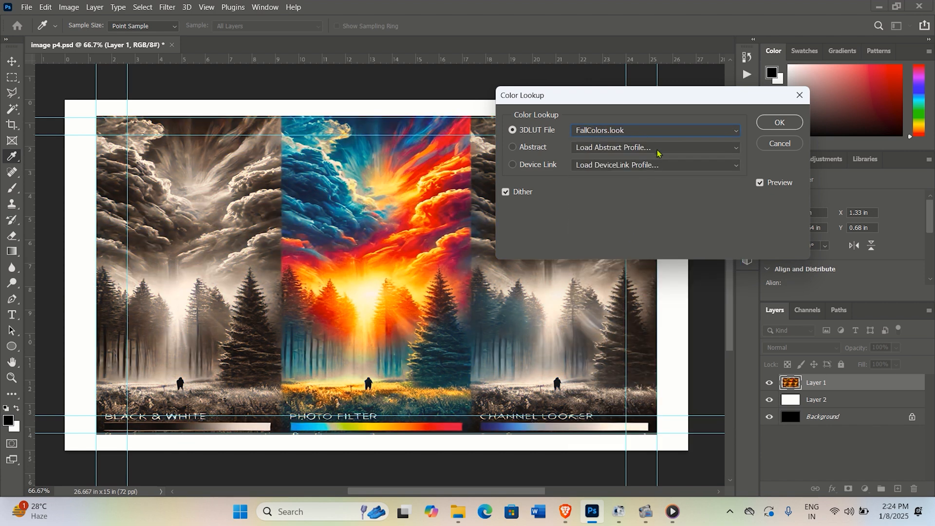
{"action": "left_click", "coordinate": [654, 135]}
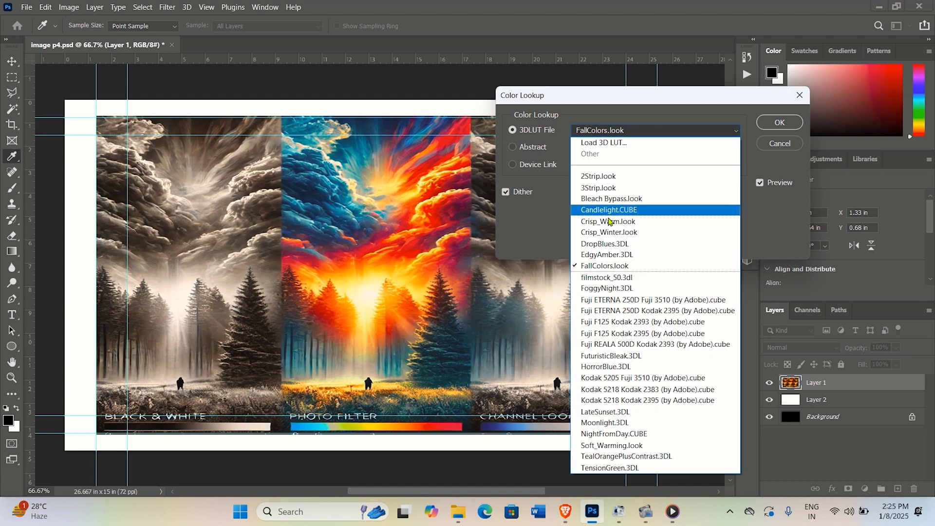
{"action": "left_click", "coordinate": [609, 278]}
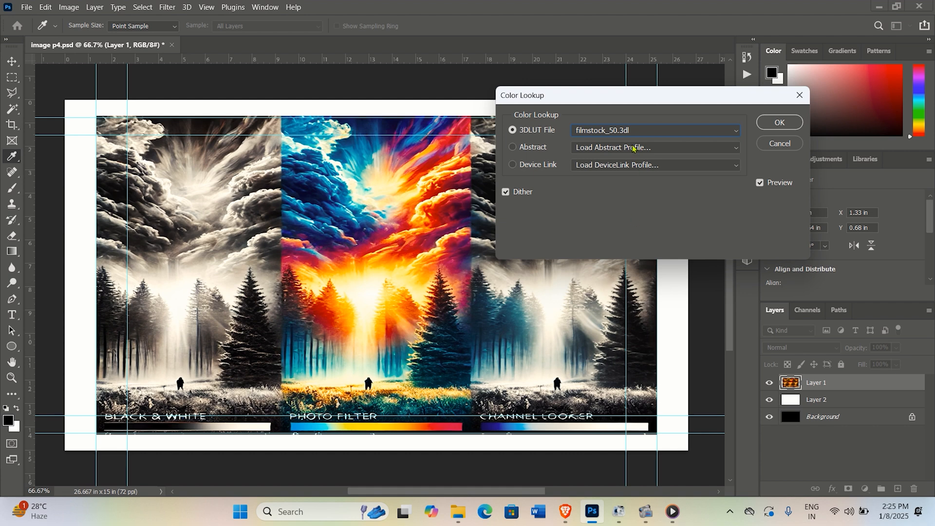
- Preview the FoggyNight.3DL 3D LUT and switch to Fuji ETERNA 250D Fuji 3510 (by Adobe).cube
{"action": "left_click", "coordinate": [635, 131]}
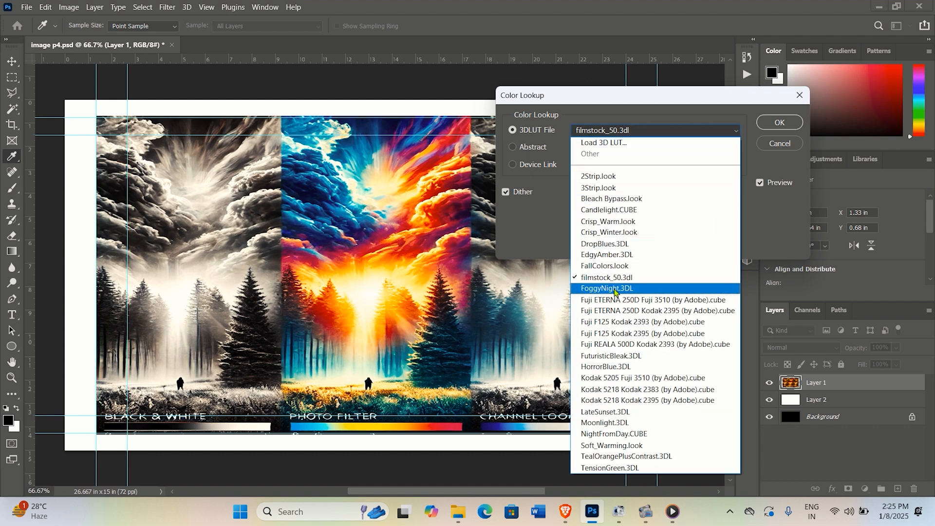
{"action": "left_click", "coordinate": [614, 289]}
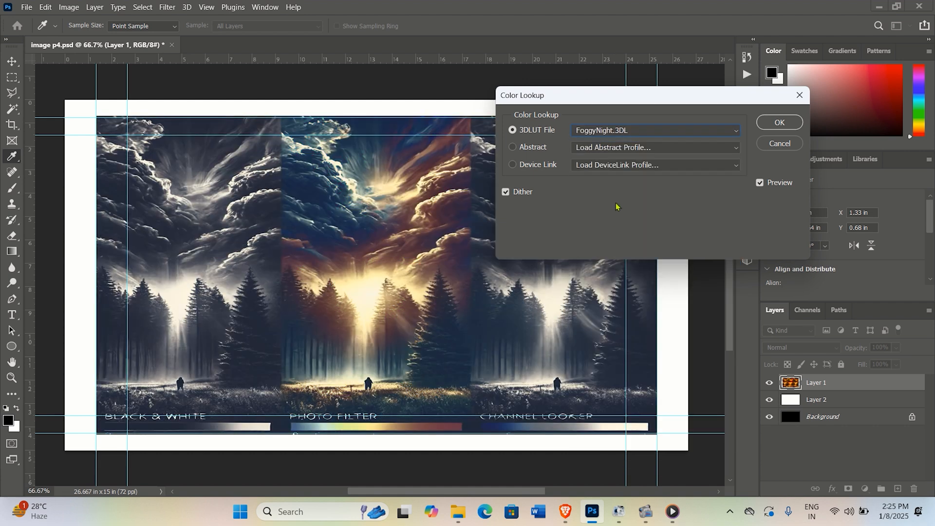
{"action": "left_click", "coordinate": [630, 131]}
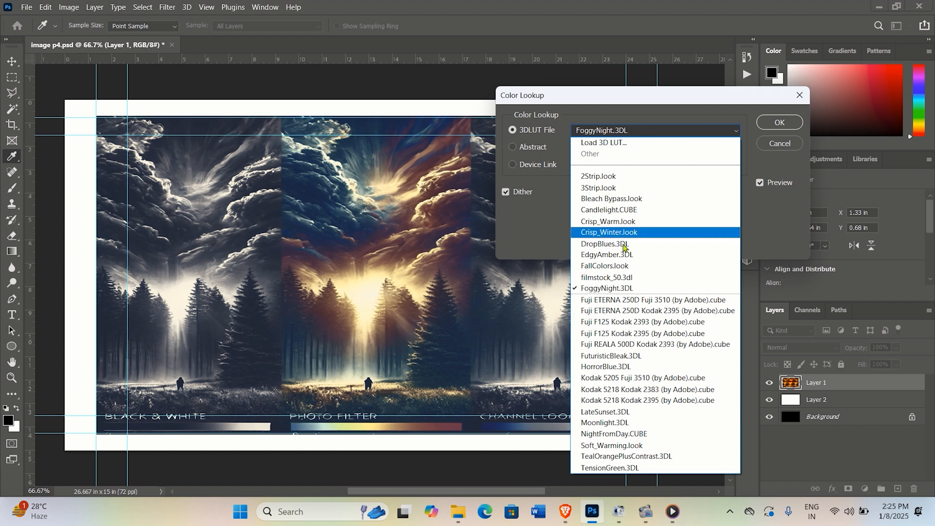
{"action": "left_click", "coordinate": [623, 301]}
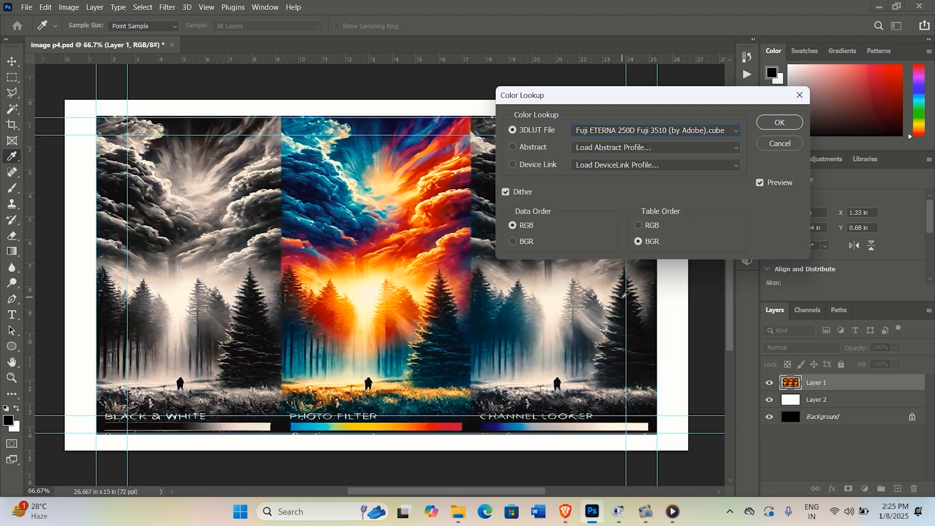
- Compare the Fuji F125 Kodak 2393 (by Adobe).cube, Fuji REALA 500D Kodak 2393 (by Adobe).cube and FuturisticBleak.3DL 3D LUTs on the image
{"action": "left_click", "coordinate": [615, 132]}
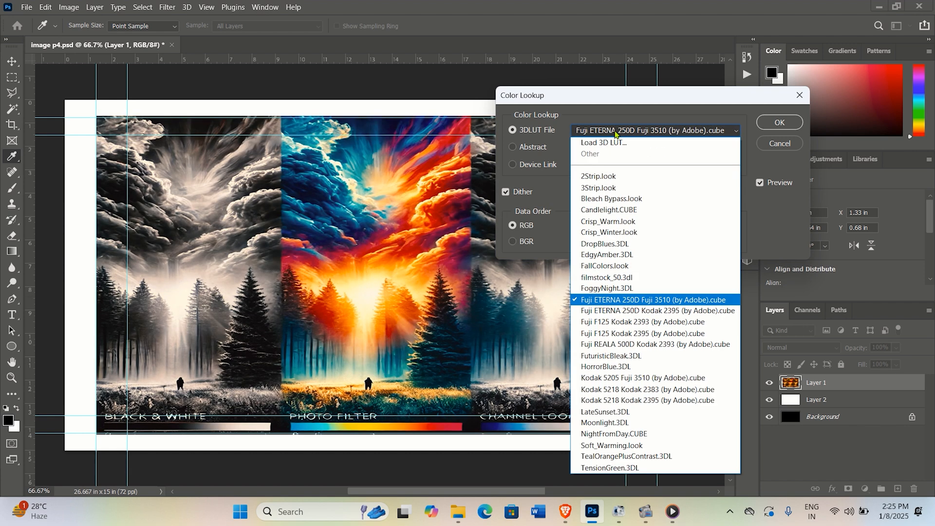
{"action": "left_click", "coordinate": [609, 324]}
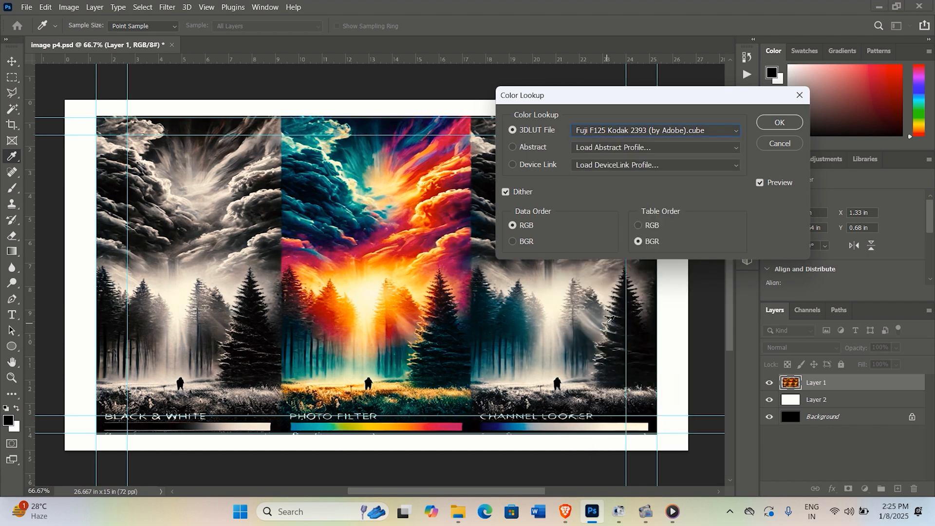
{"action": "left_click", "coordinate": [623, 131]}
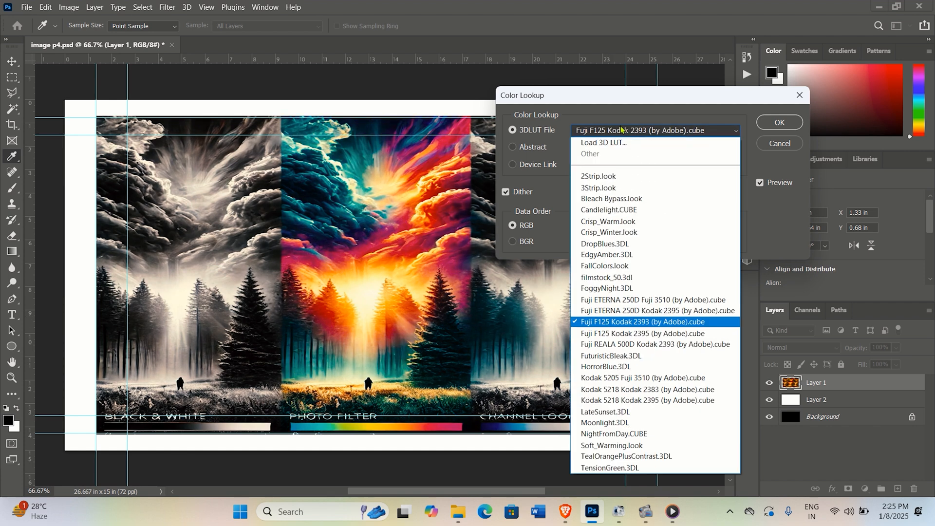
{"action": "left_click", "coordinate": [592, 344]}
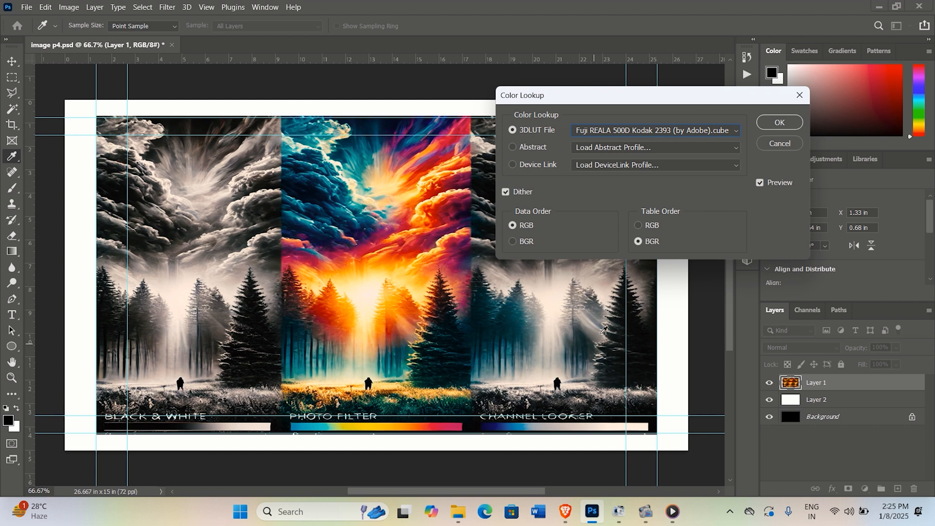
{"action": "left_click", "coordinate": [626, 131]}
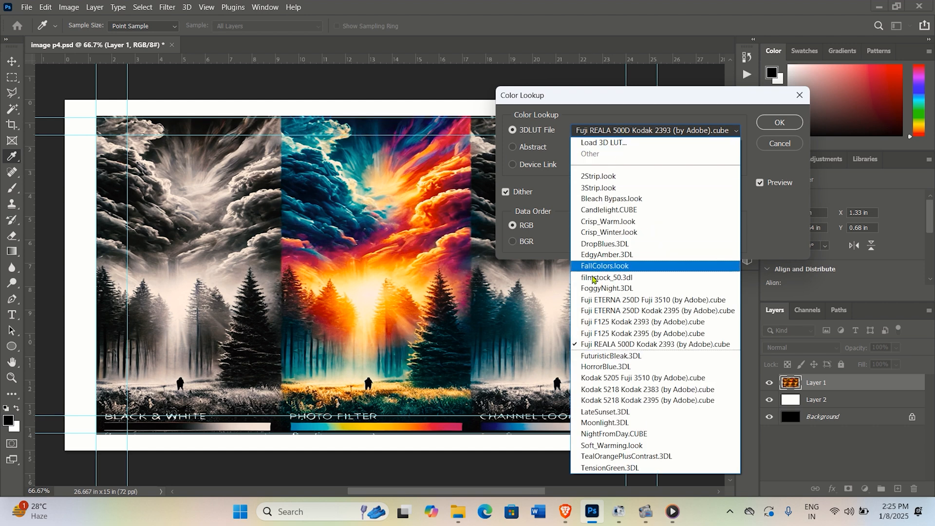
{"action": "left_click", "coordinate": [594, 355]}
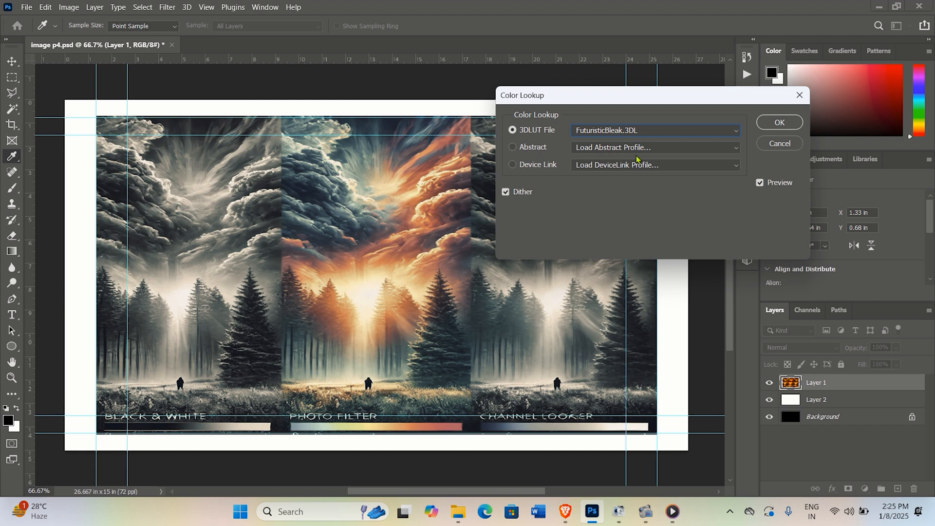
- Compare the HorrorBlue.3DL, Kodak 5205 Fuji 3510 (by Adobe).cube, FuturisticBleak.3DL and filmstock_50.3dl 3D LUTs on the image
{"action": "left_click", "coordinate": [637, 131]}
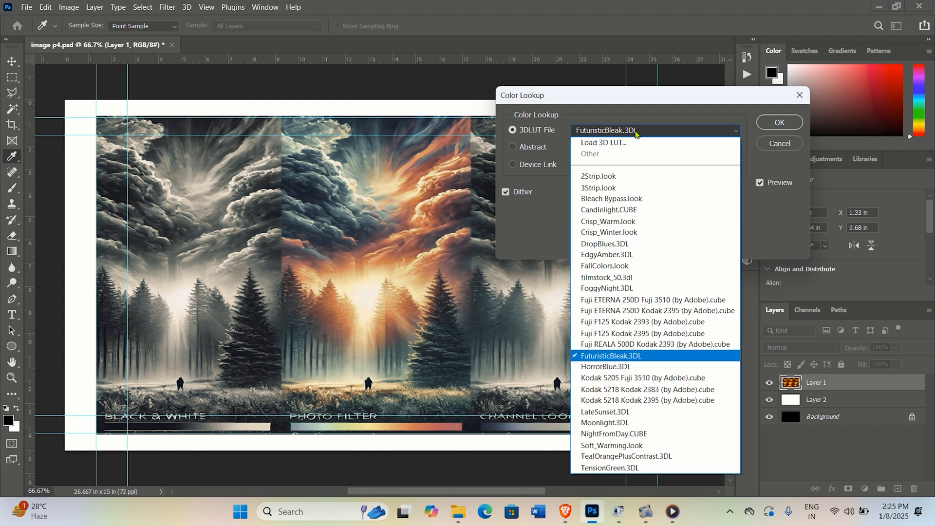
{"action": "left_click", "coordinate": [618, 366]}
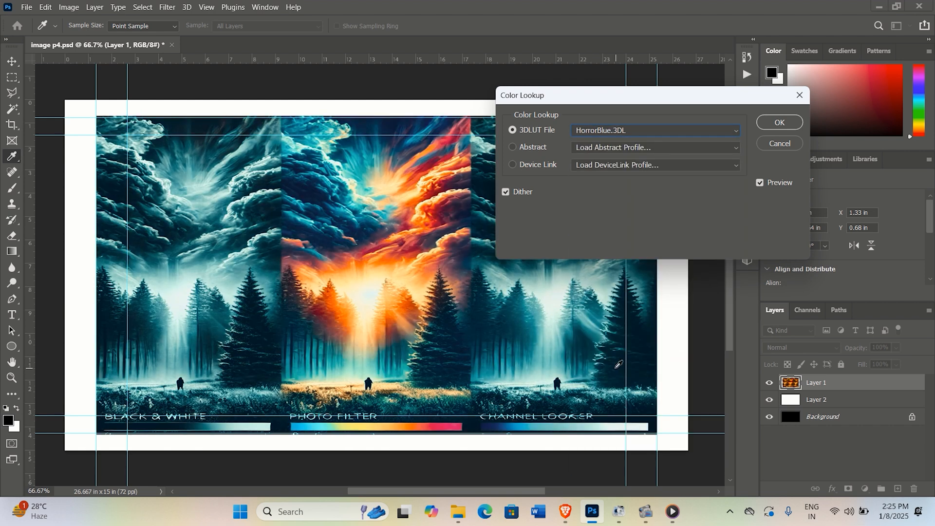
{"action": "left_click", "coordinate": [632, 131]}
{"action": "left_click", "coordinate": [584, 379]}
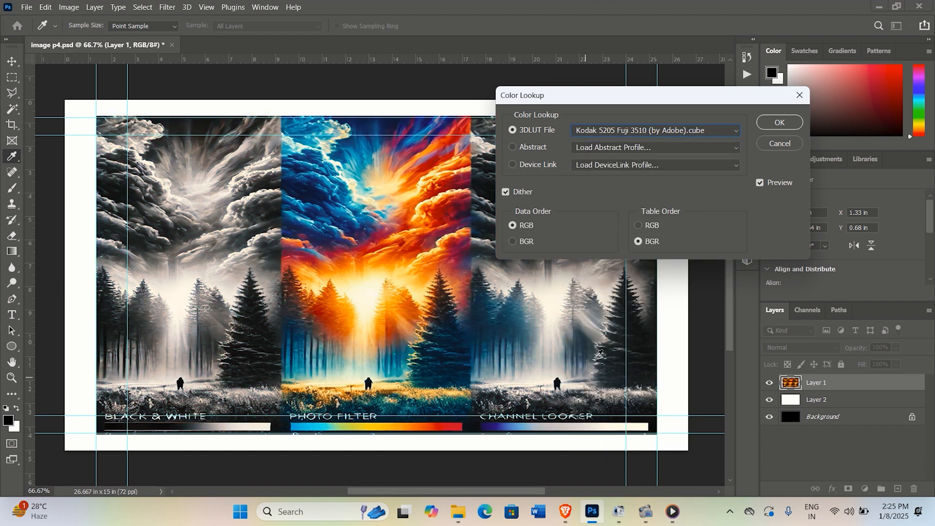
{"action": "left_click", "coordinate": [624, 131]}
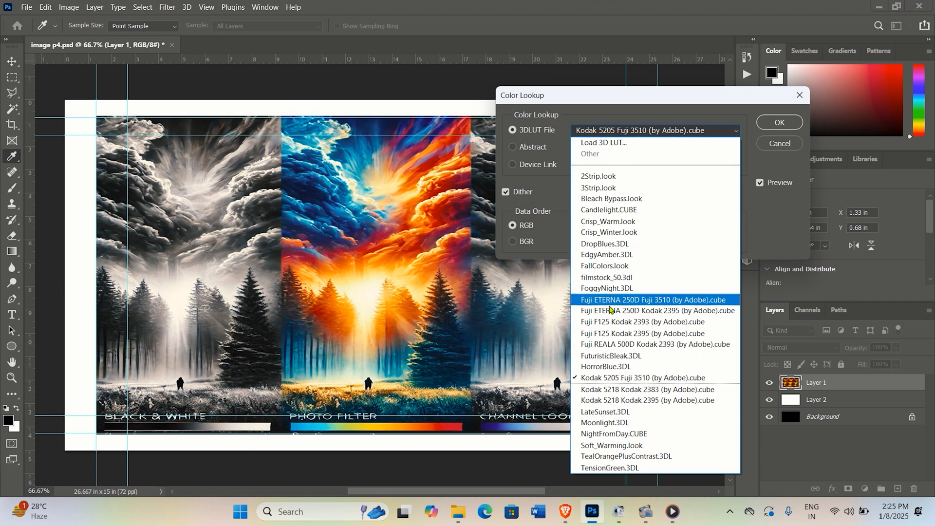
{"action": "left_click", "coordinate": [609, 356]}
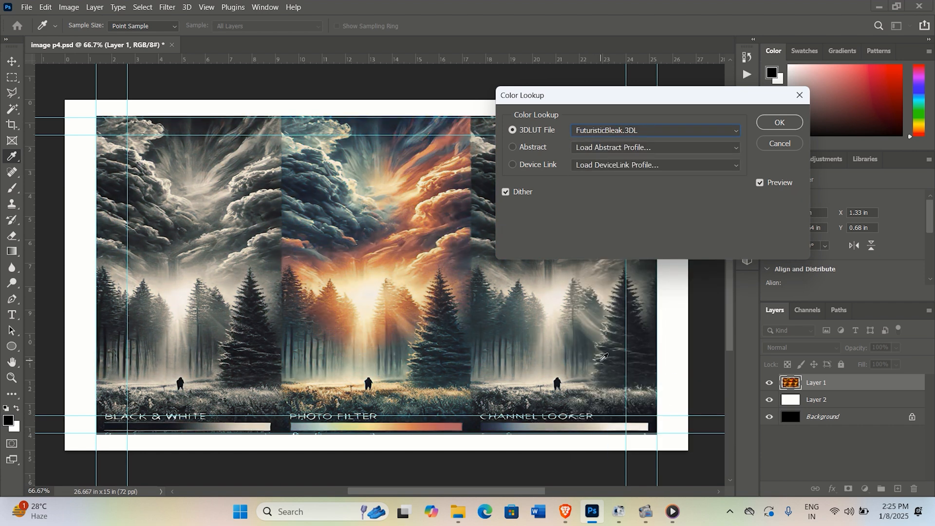
{"action": "left_click", "coordinate": [635, 132]}
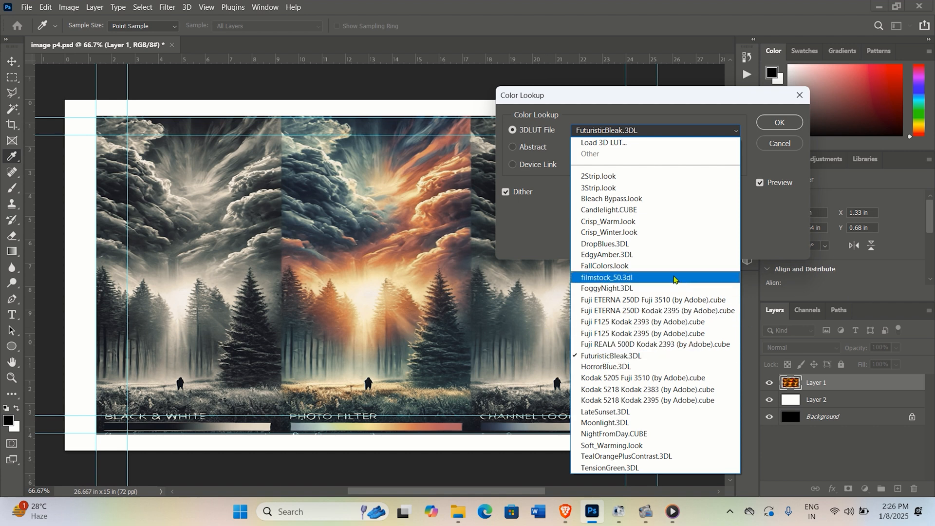
{"action": "left_click", "coordinate": [681, 277]}
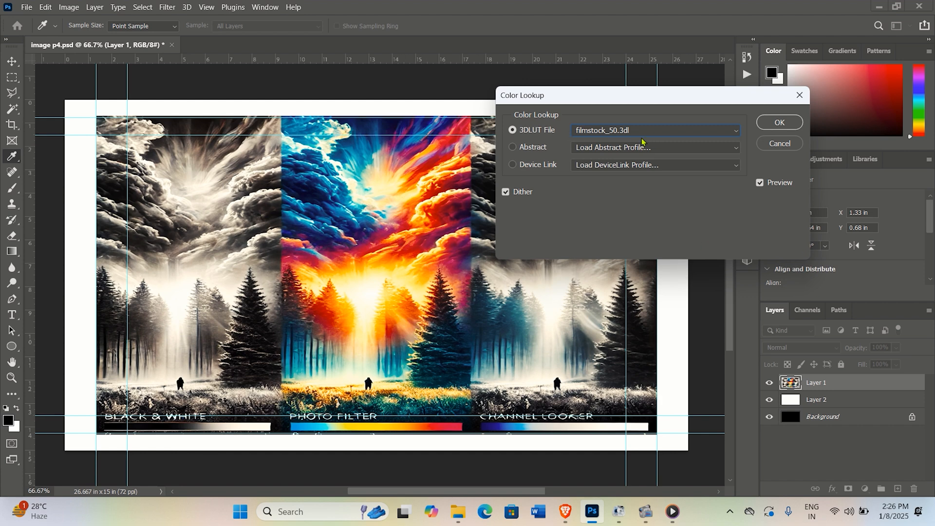
- Inspect the Abstract and Device Link profile options of Color Lookup without loading an ICC profile for either
{"action": "left_click", "coordinate": [633, 148]}
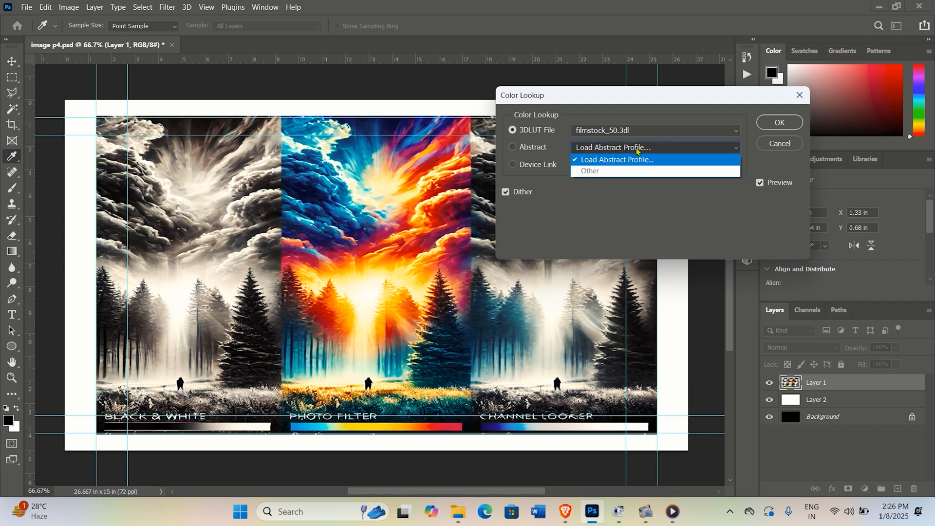
{"action": "left_click", "coordinate": [631, 152]}
{"action": "left_click", "coordinate": [517, 147]}
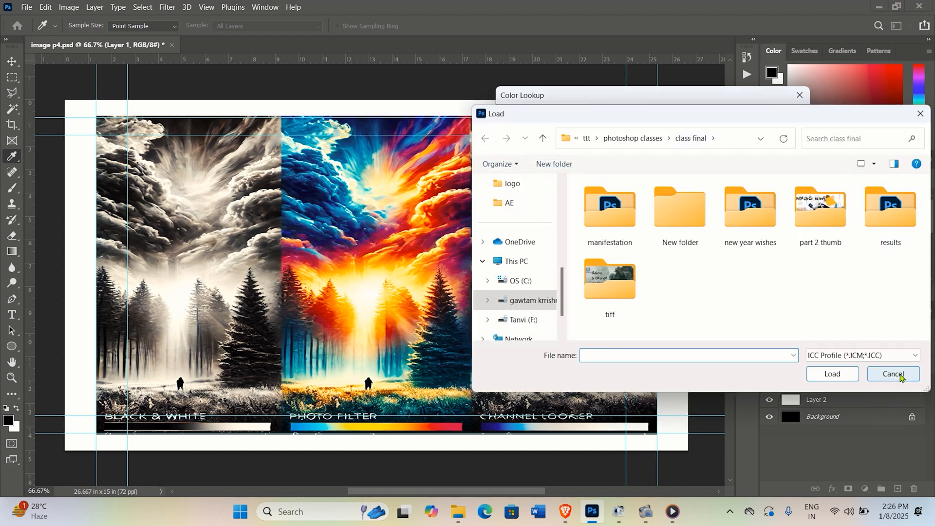
{"action": "left_click", "coordinate": [894, 374]}
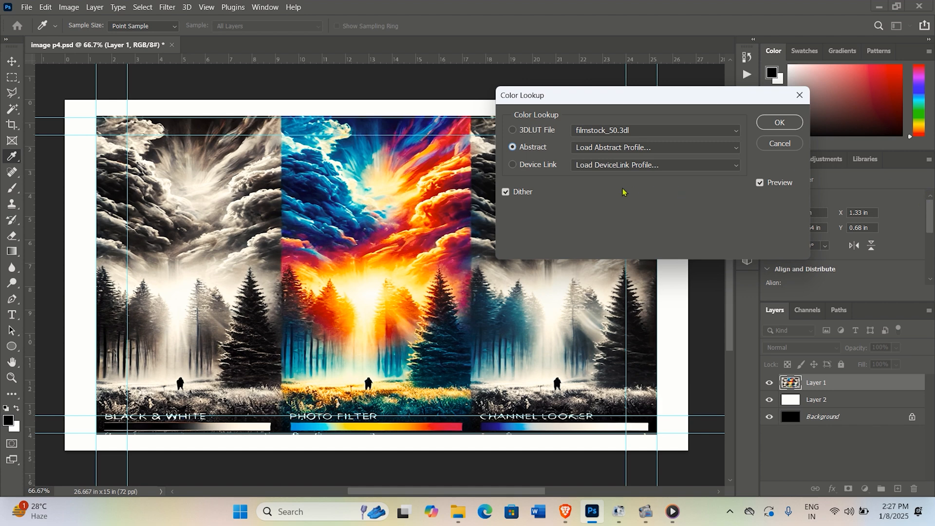
{"action": "left_click", "coordinate": [540, 164]}
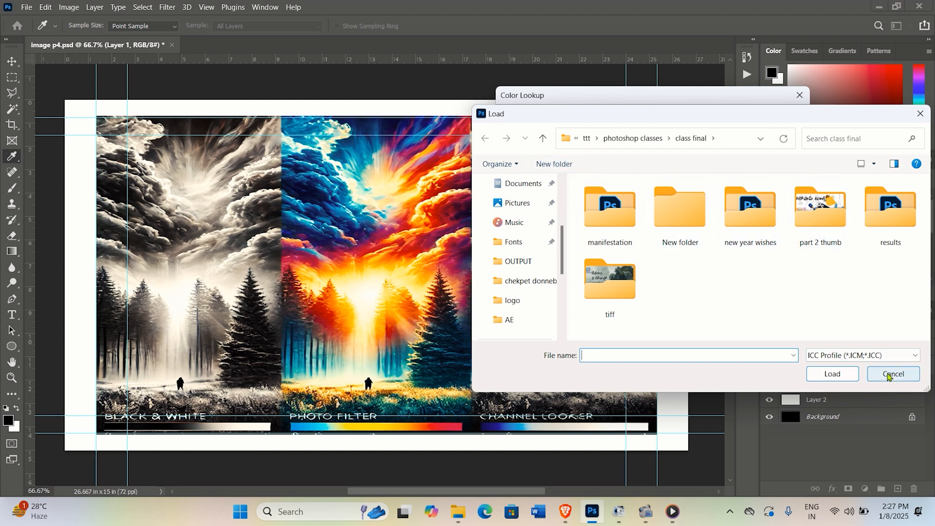
{"action": "left_click", "coordinate": [889, 375]}
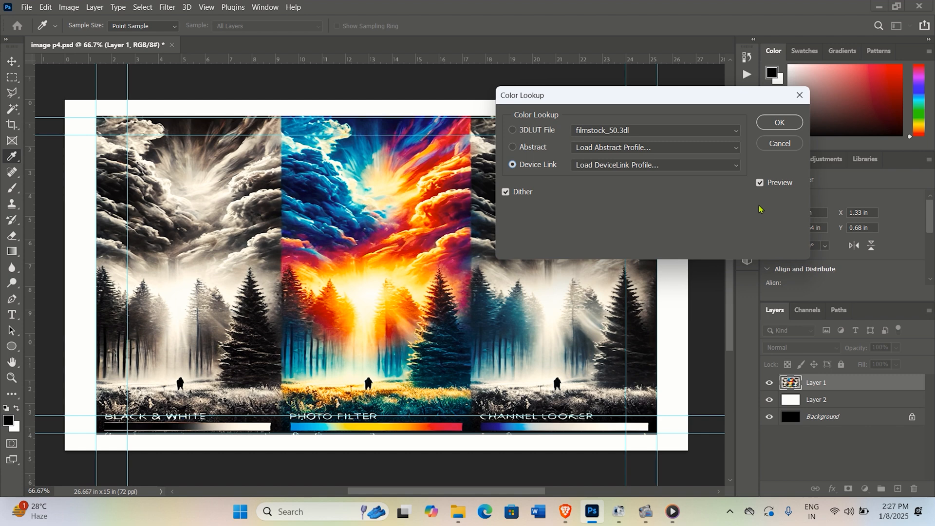
- Return to the 3DLUT File option, review the available LUTs and discard the Color Lookup adjustment
{"action": "left_click", "coordinate": [539, 135]}
{"action": "left_click", "coordinate": [628, 131]}
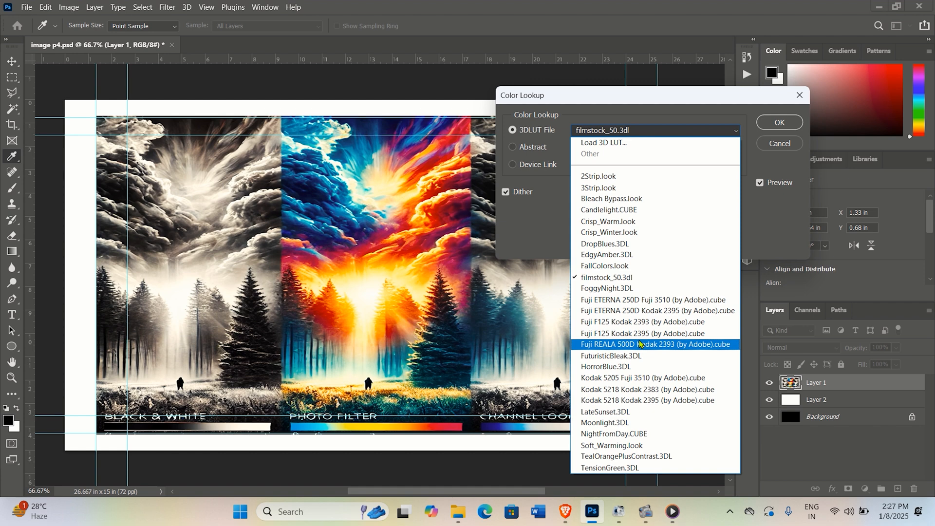
{"action": "left_click", "coordinate": [678, 100]}
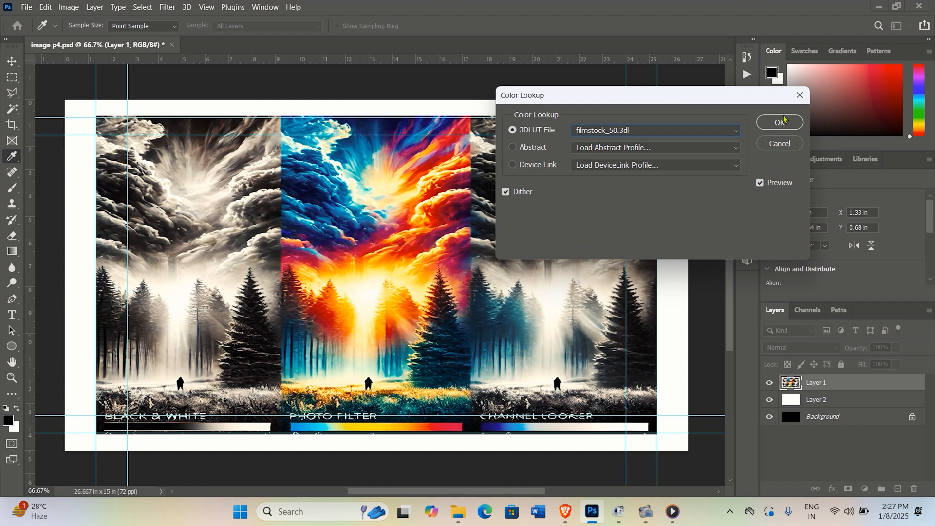
{"action": "left_click", "coordinate": [774, 144]}
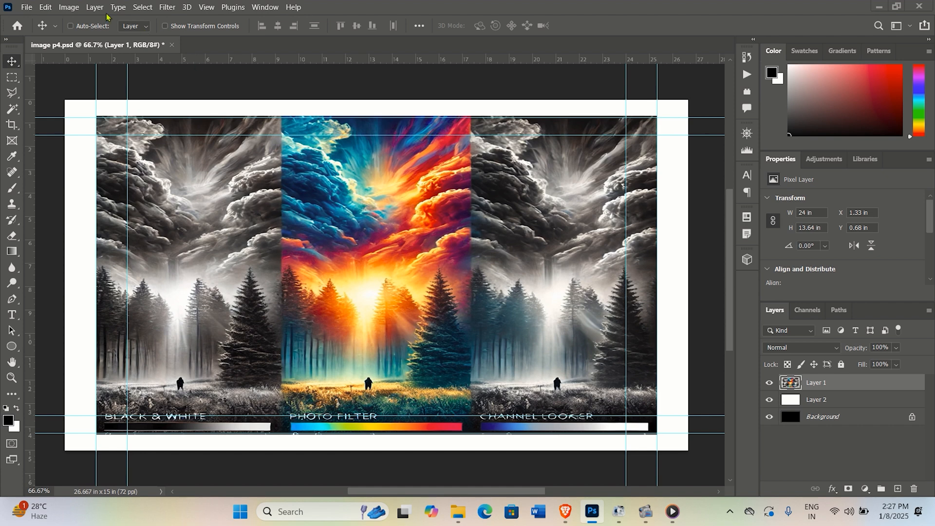
- Bring up the list of image adjustments for Layer 1
{"action": "left_click", "coordinate": [73, 8]}
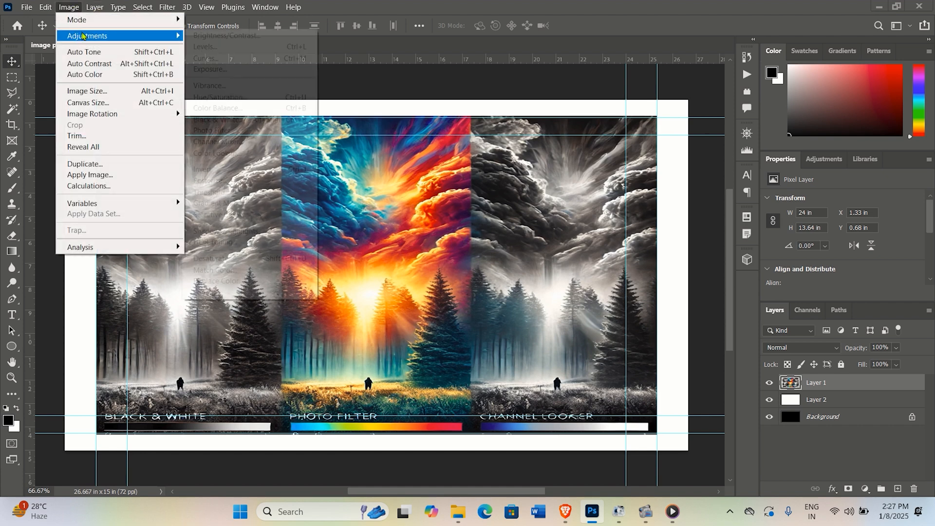
{"action": "mouse_move", "coordinate": [83, 36]}
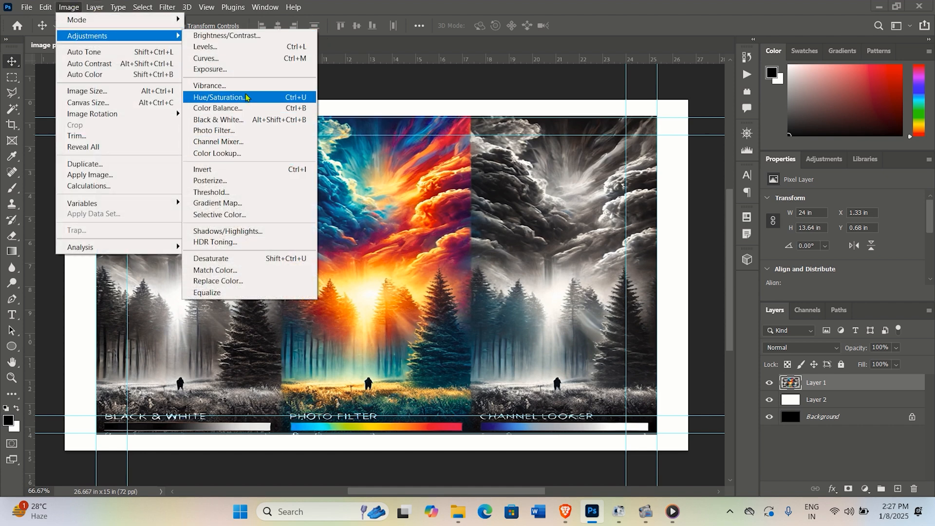